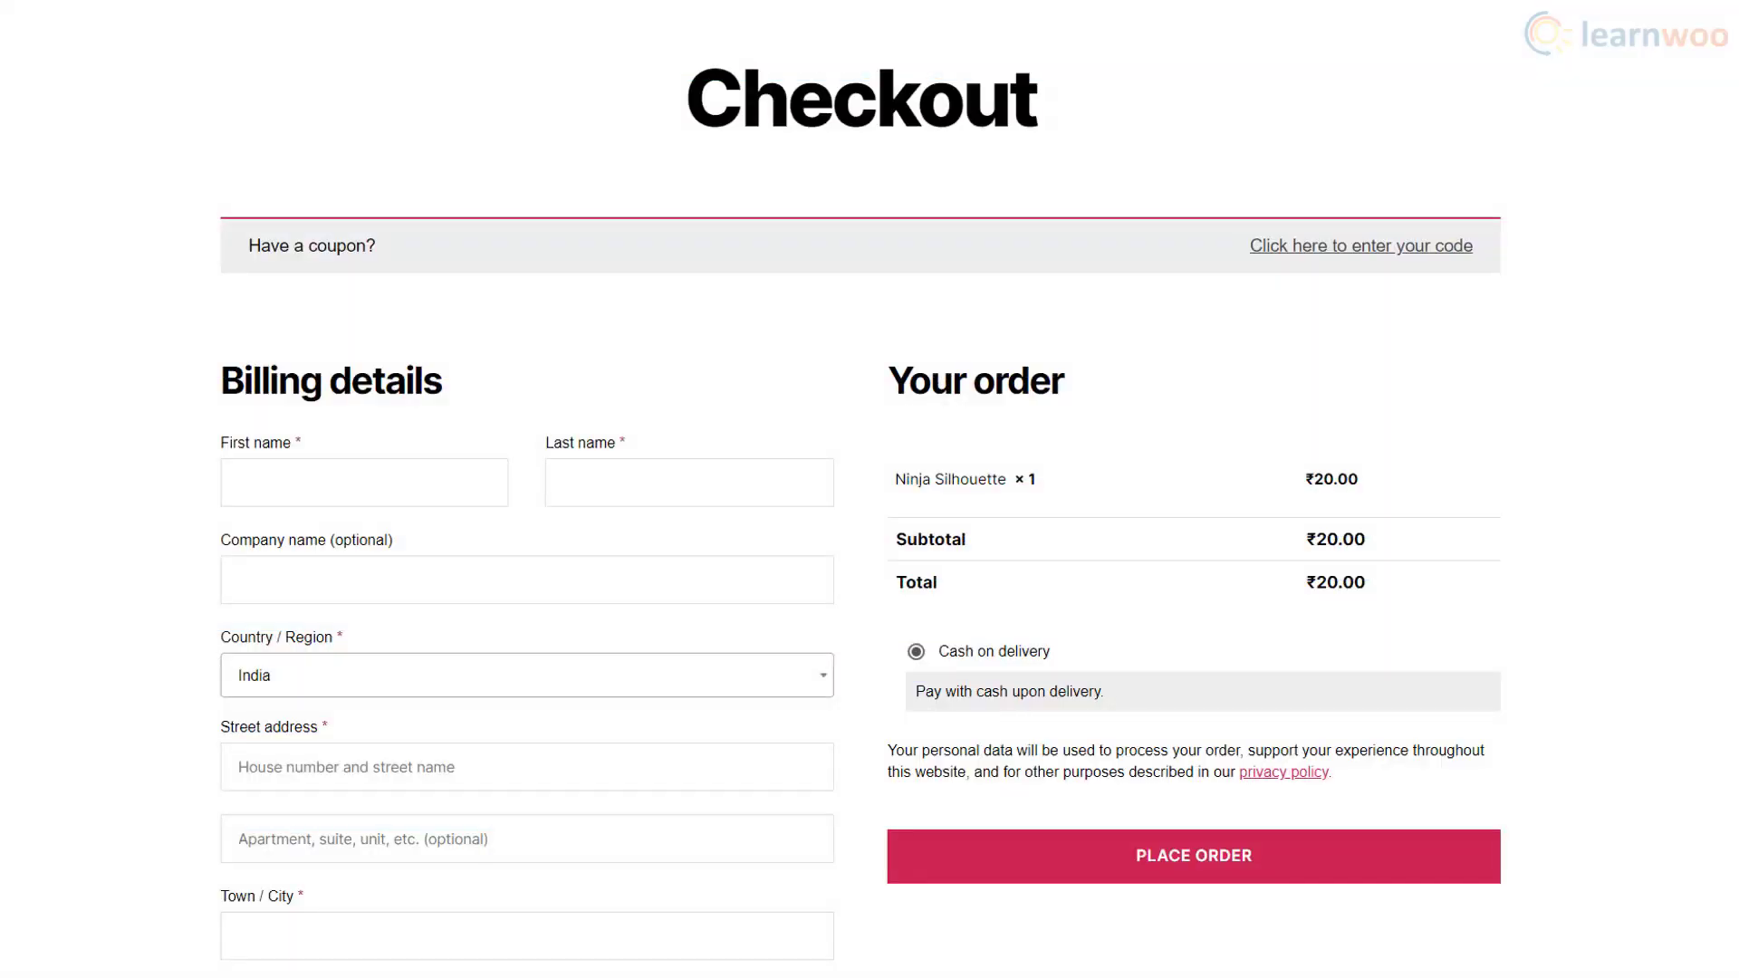
# Step: Subscribe to the LearnWoo channel with notifications set to All uploads
pyautogui.scroll(-4, 860, 507)
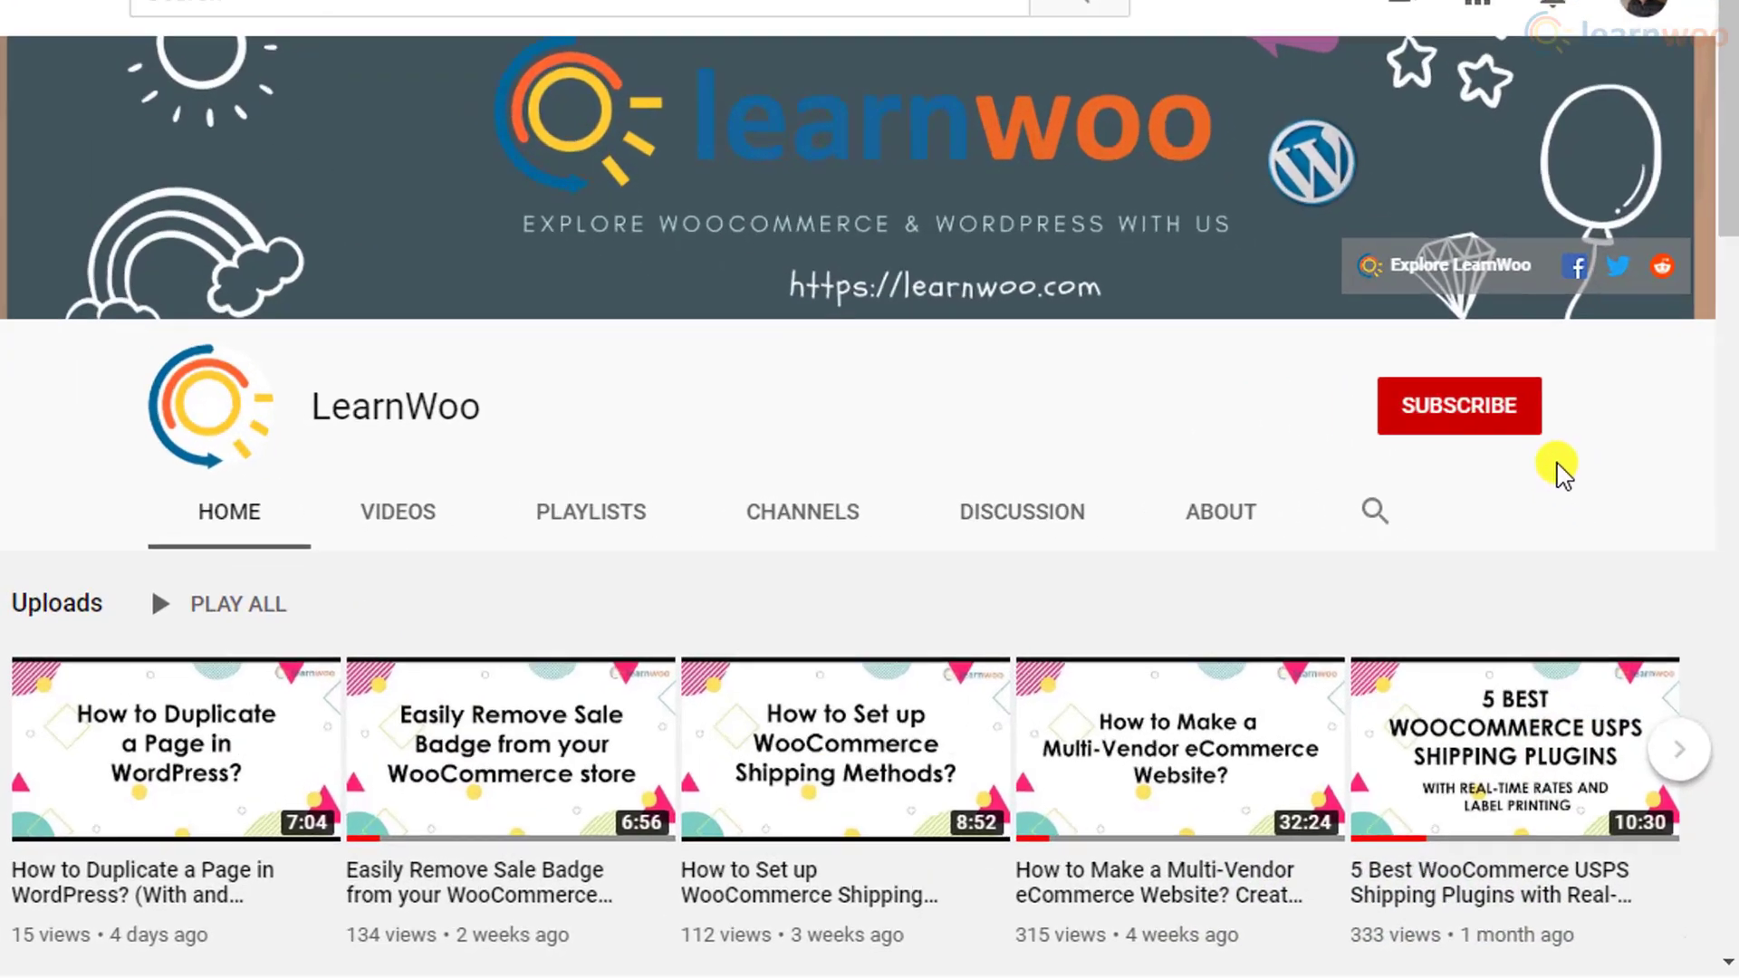
pyautogui.click(1462, 407)
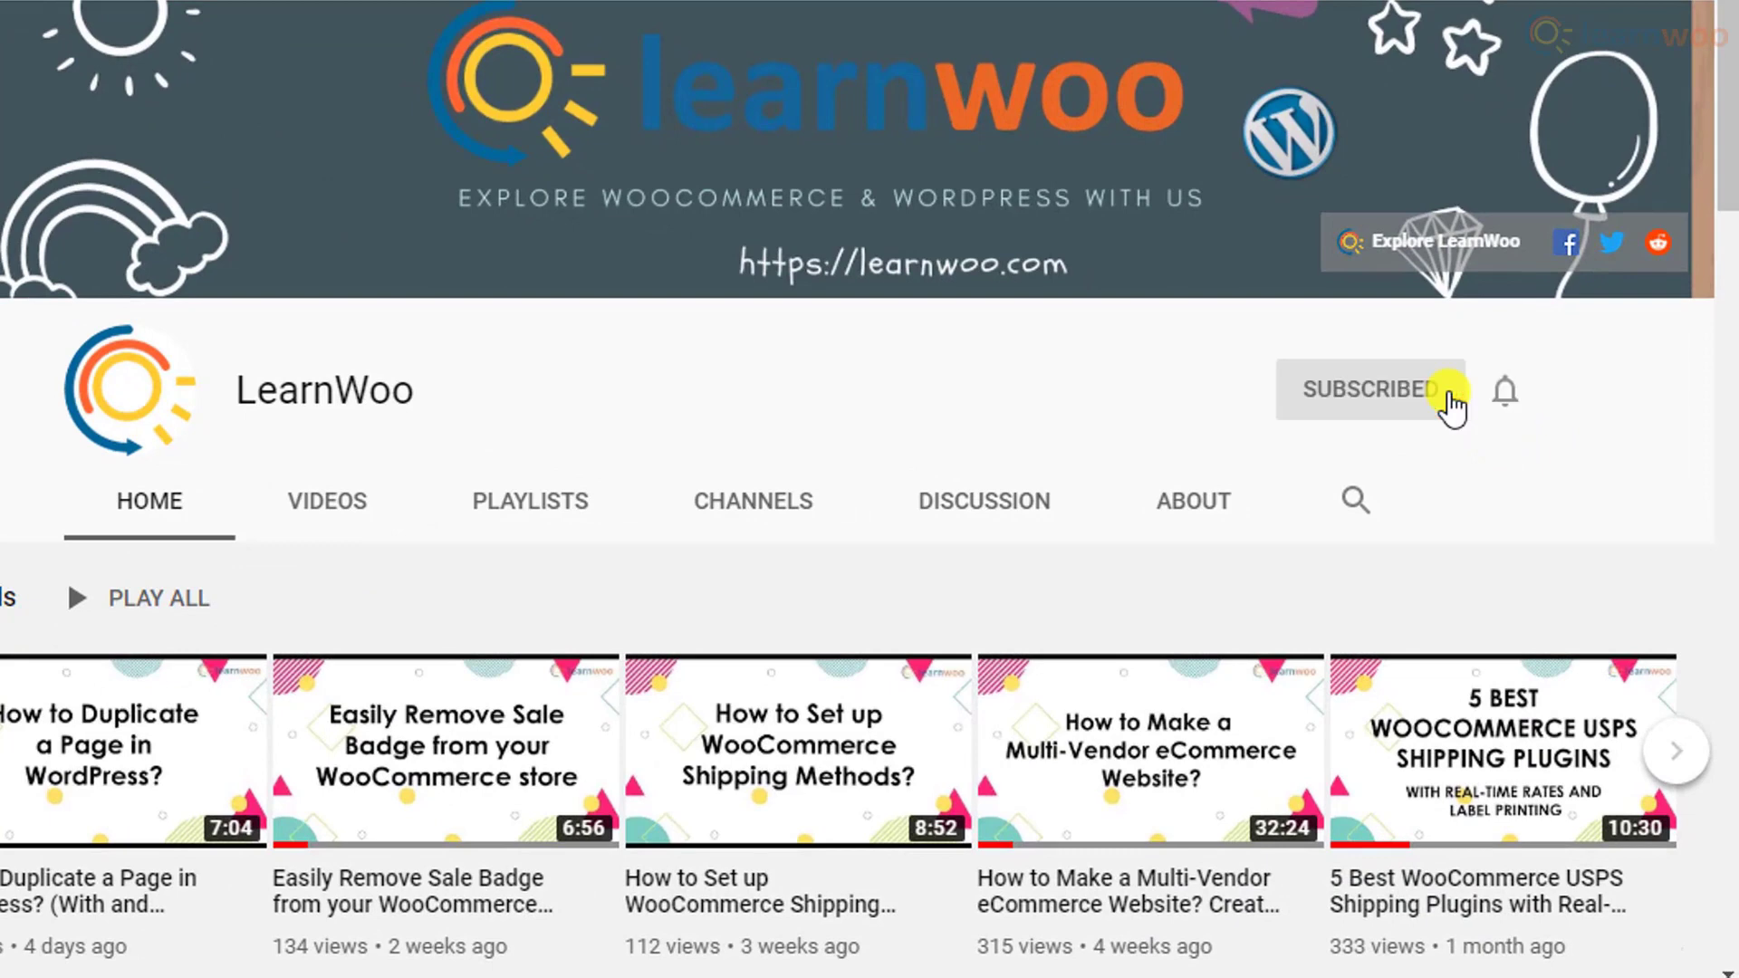
pyautogui.click(1503, 398)
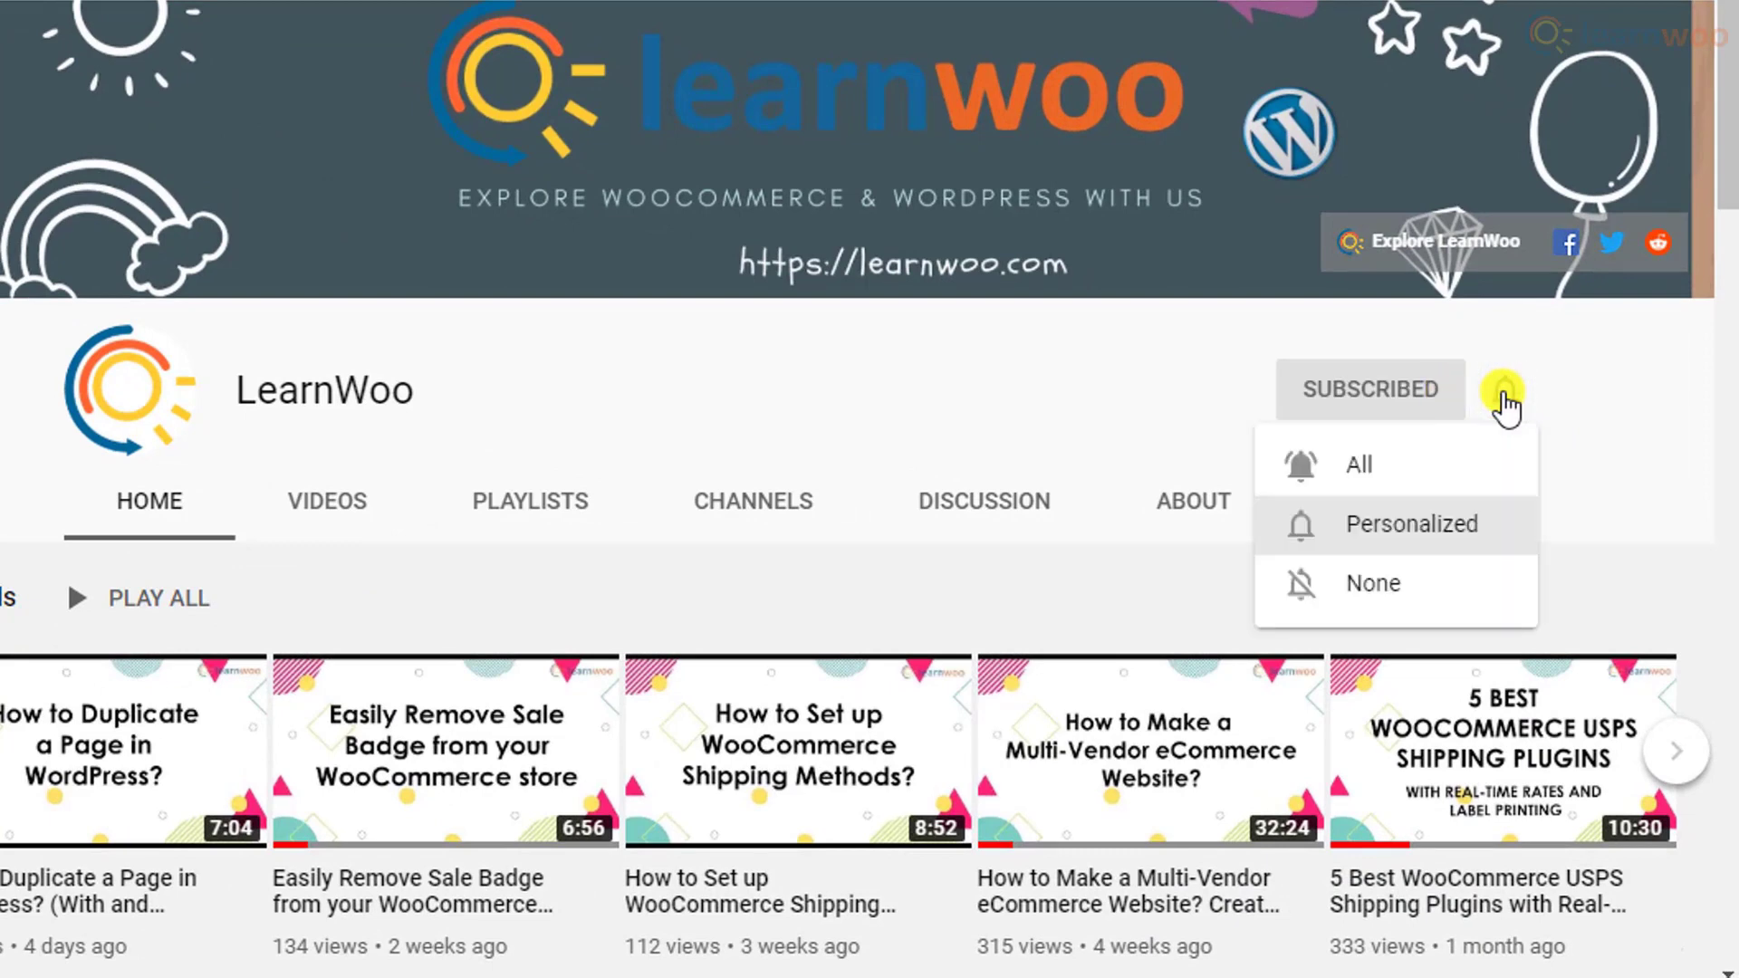
pyautogui.click(1488, 470)
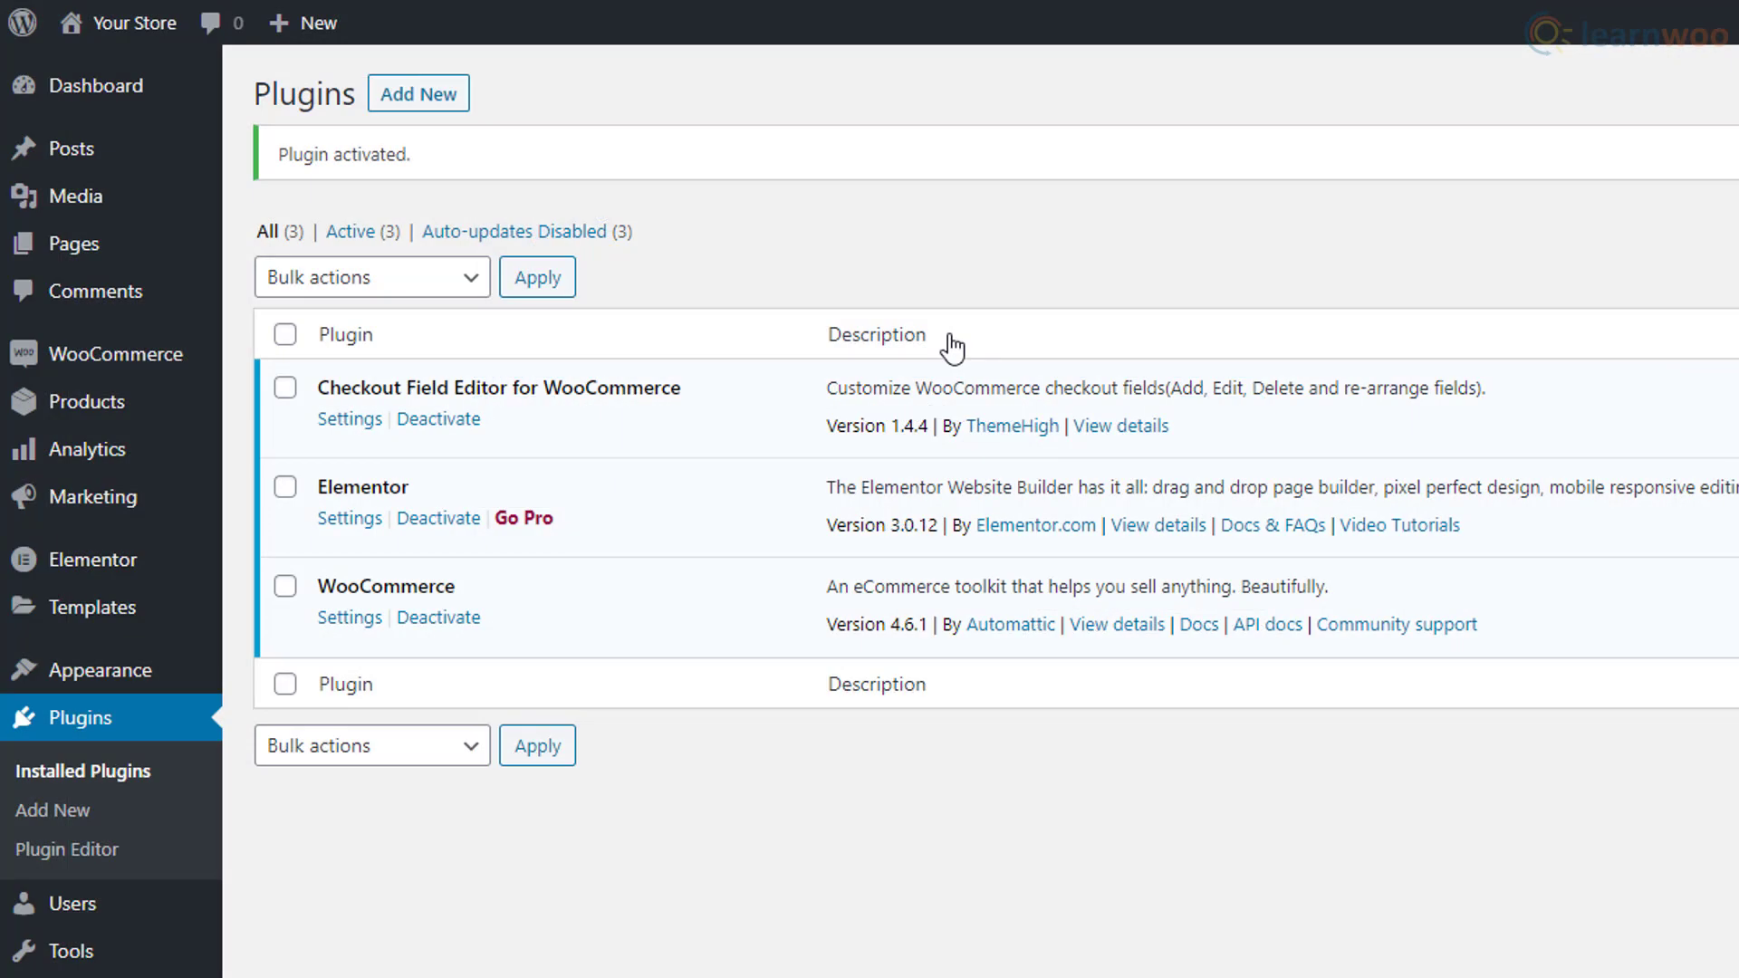
# Step: Disable the billing_last_name field in the Checkout Field Editor settings
pyautogui.click(352, 427)
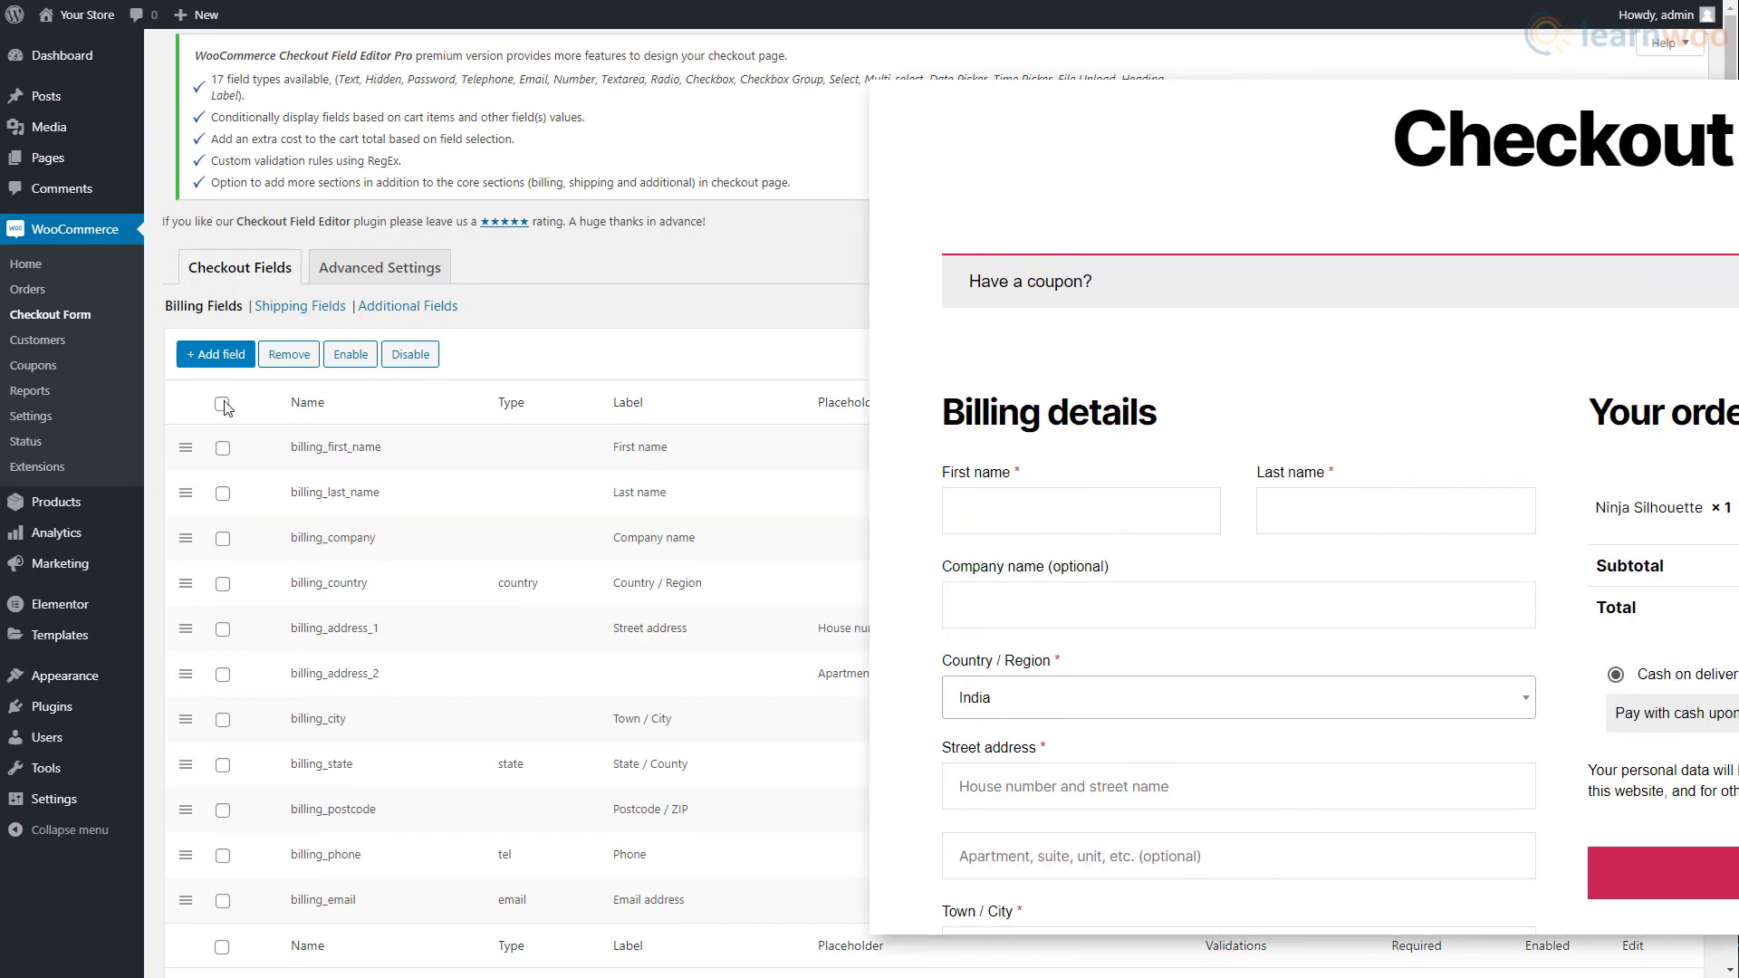
pyautogui.click(223, 494)
pyautogui.click(411, 356)
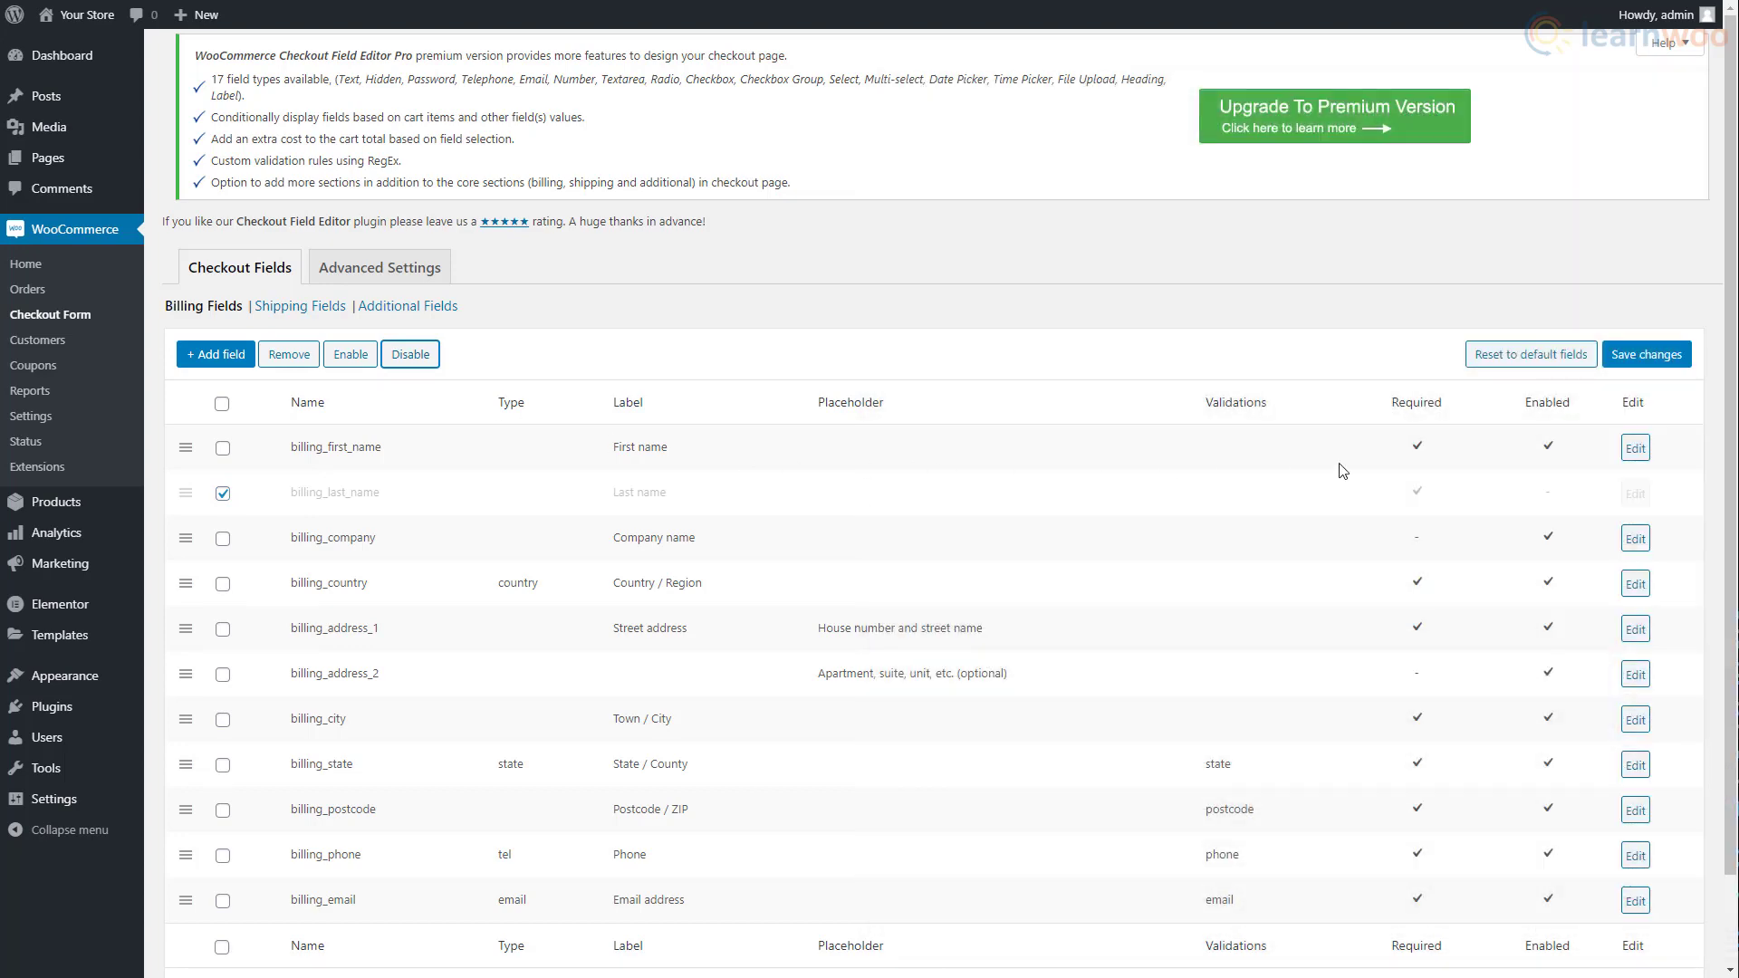
# Step: Relabel billing_first_name to 'Full Name' with class form-row-wide and save it
pyautogui.click(1641, 451)
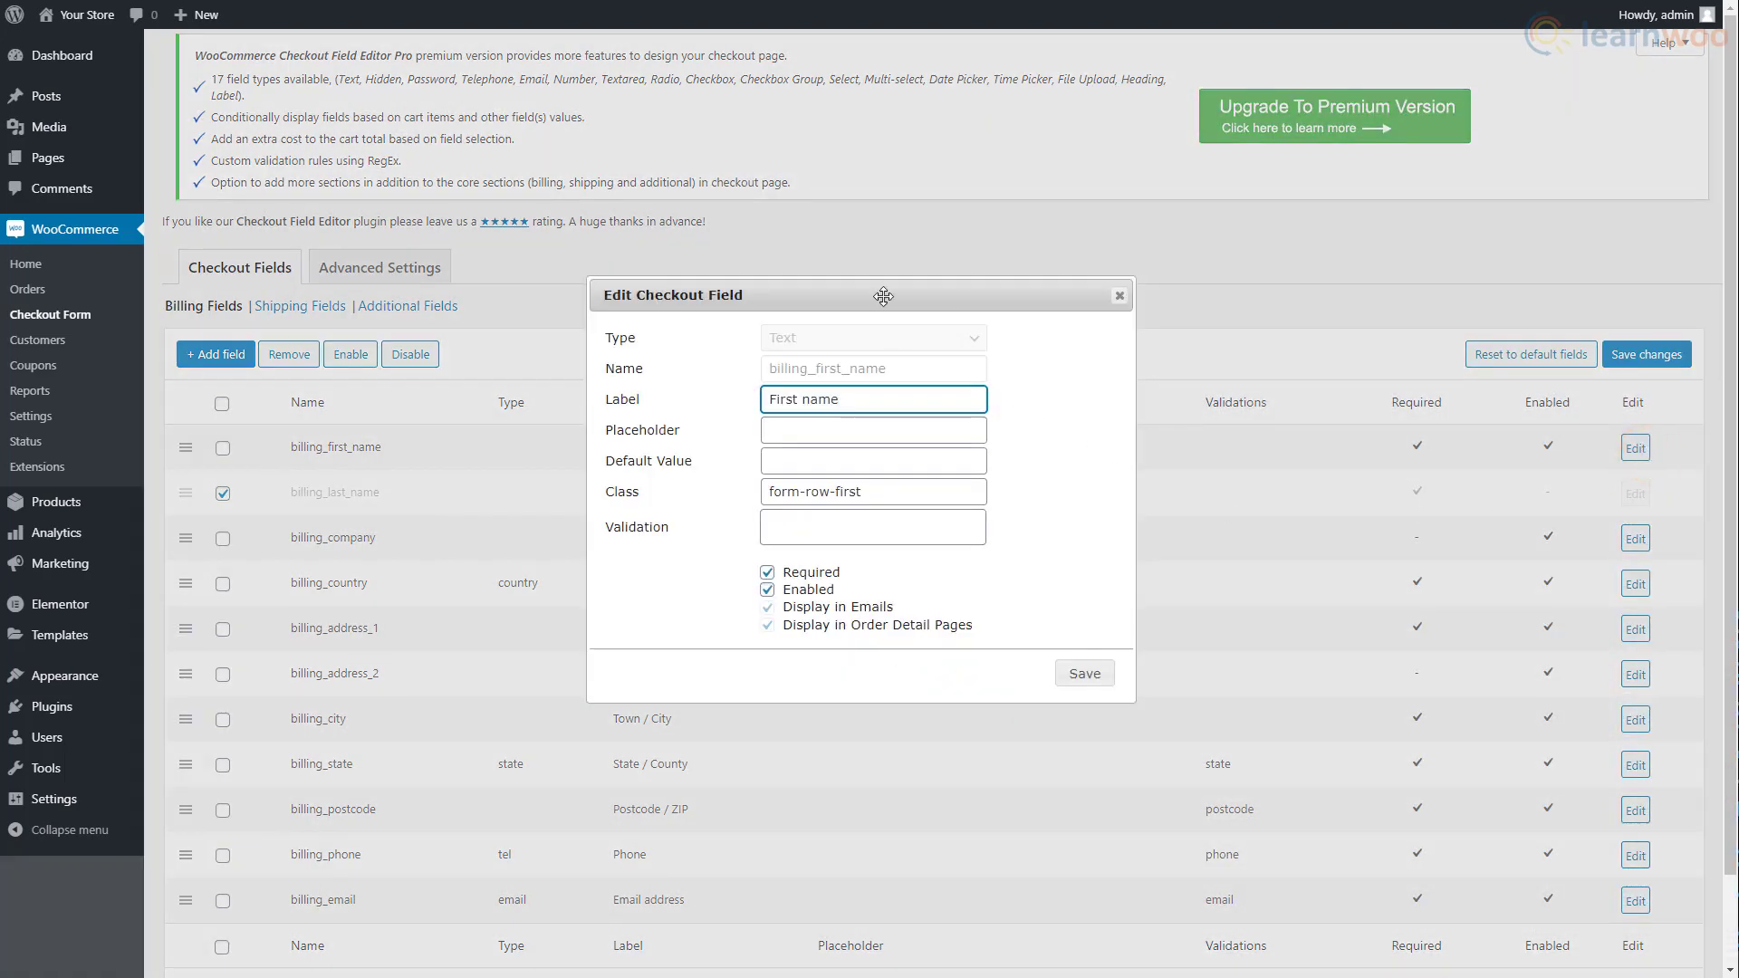
pyautogui.moveTo(883, 296); pyautogui.dragTo(574, 304)
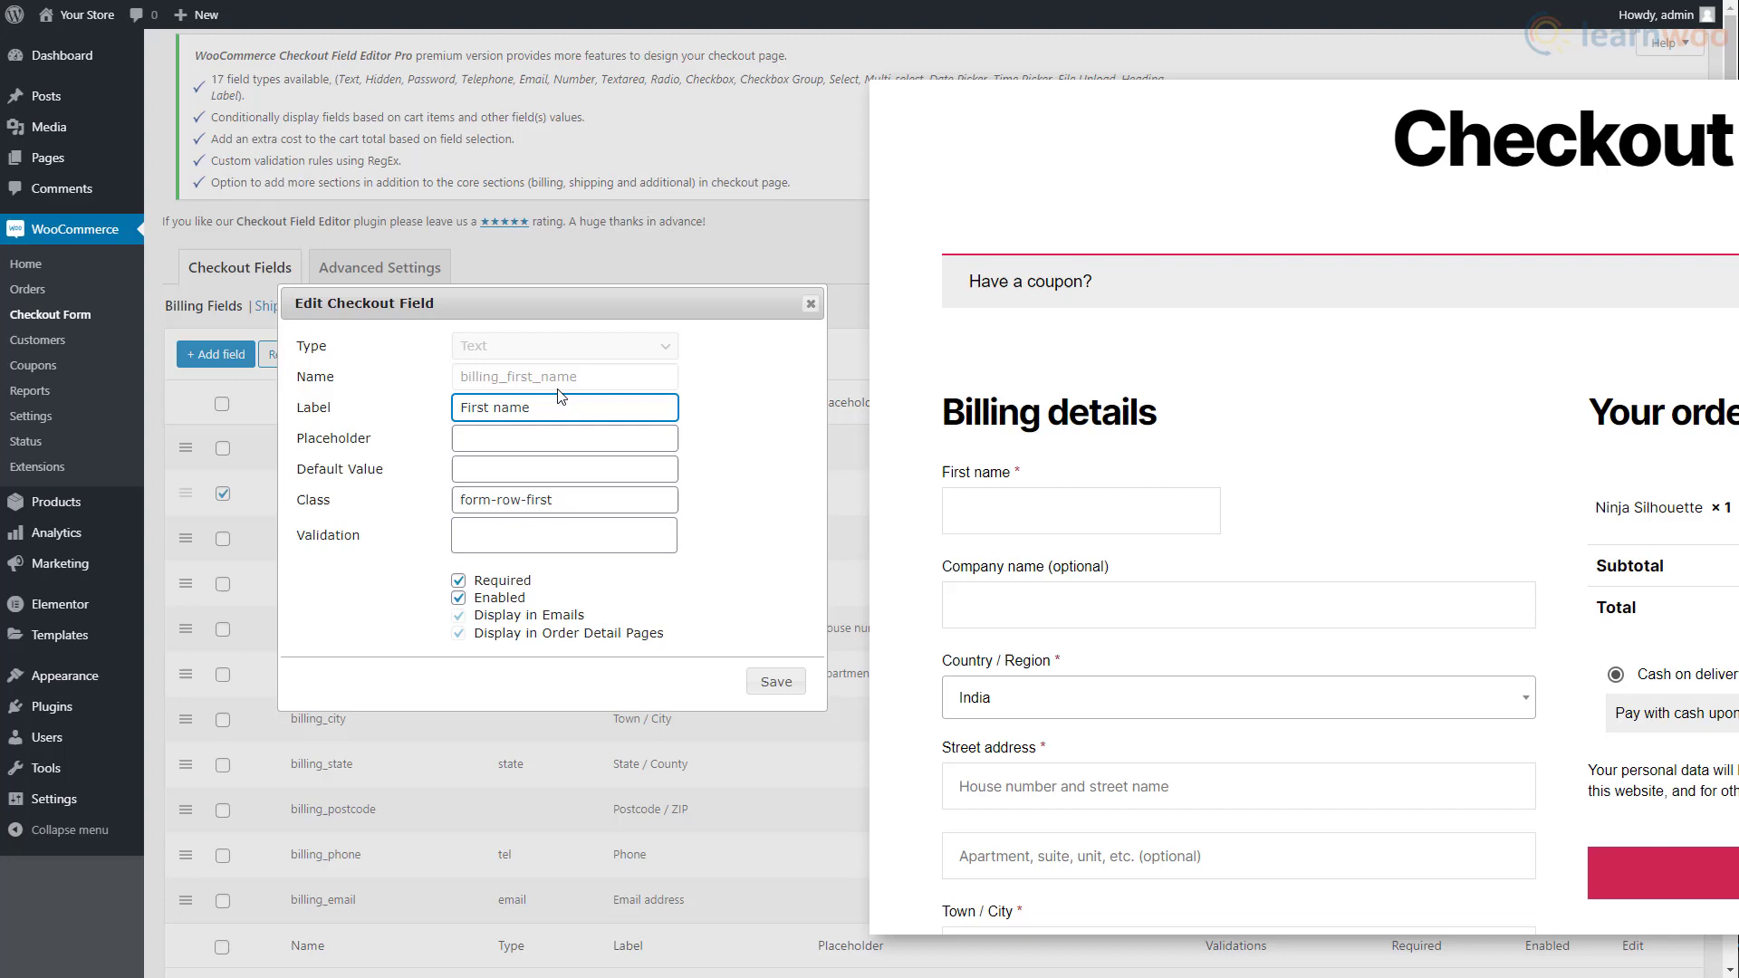
pyautogui.moveTo(541, 408); pyautogui.dragTo(432, 416)
pyautogui.write('Full Name')
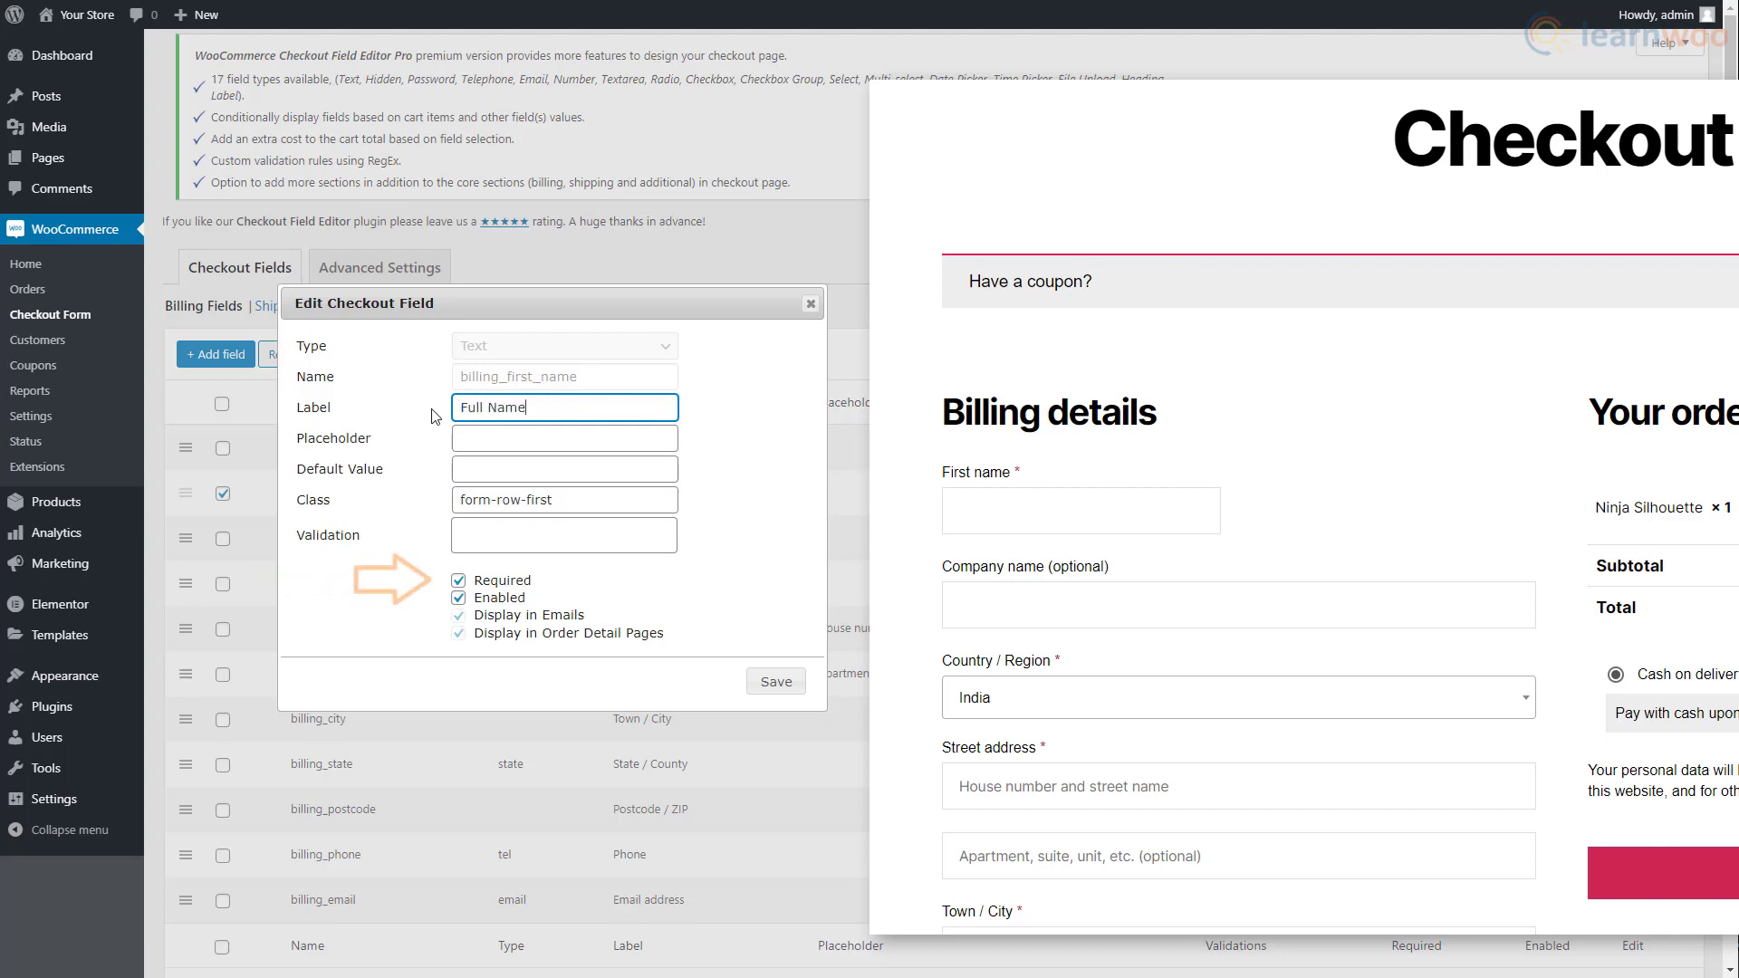
pyautogui.moveTo(563, 501); pyautogui.dragTo(530, 502)
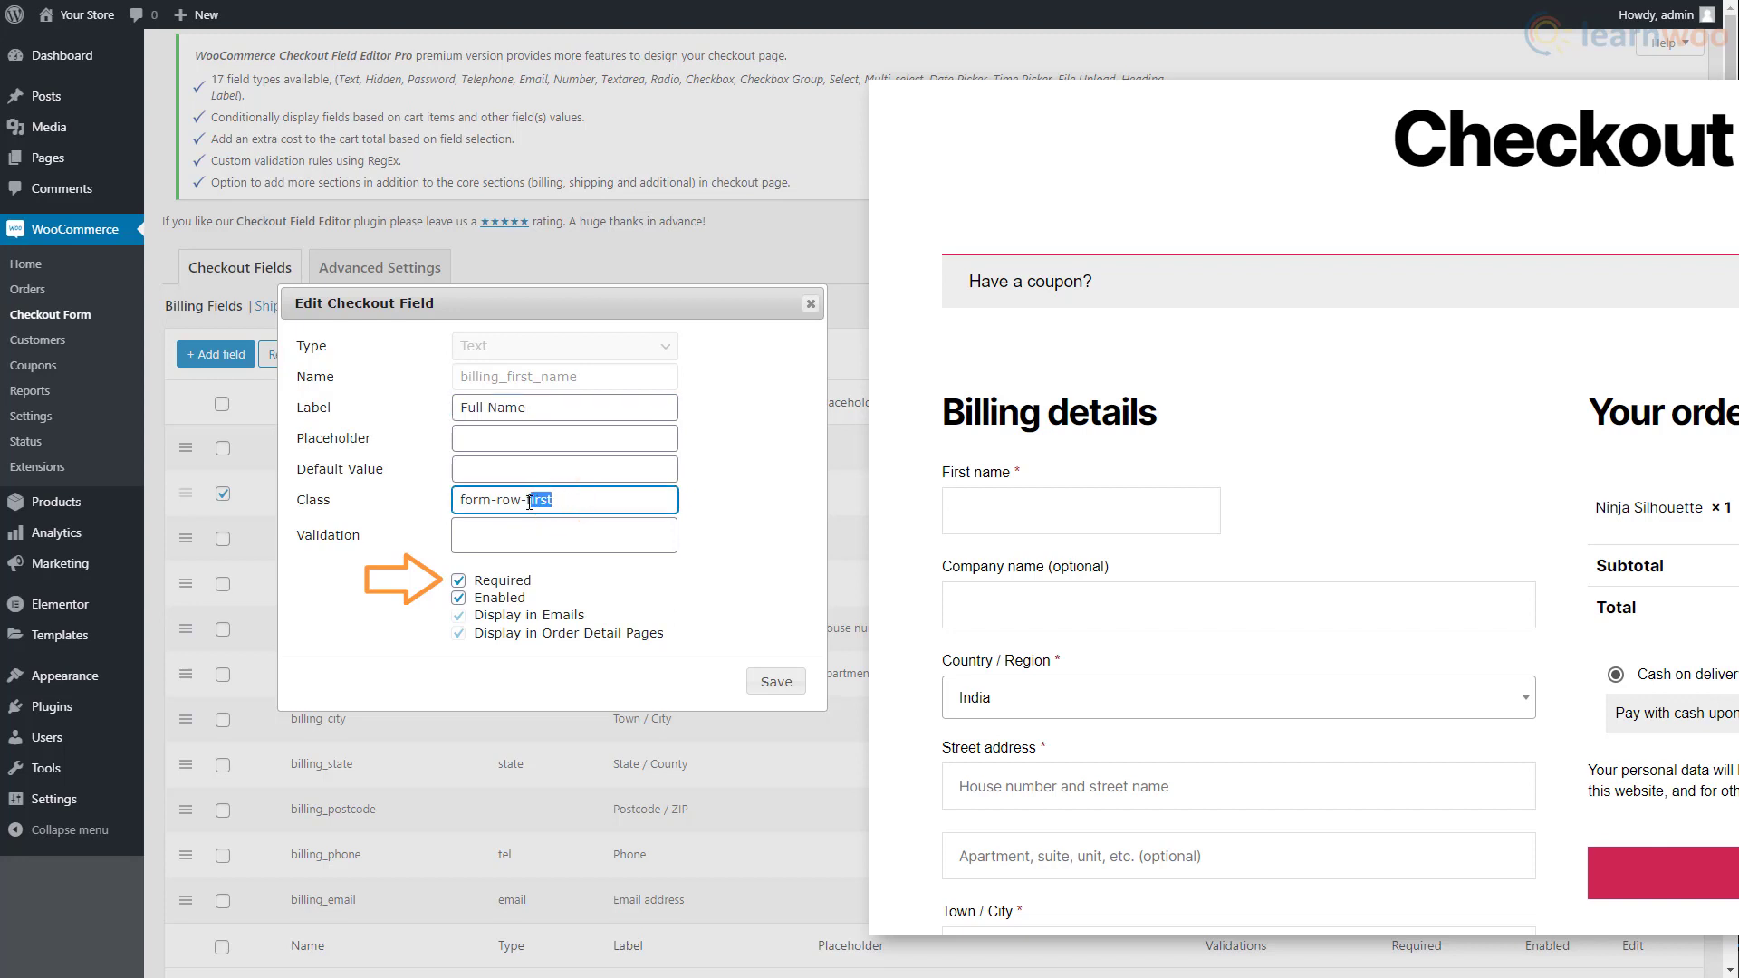
pyautogui.write('wide')
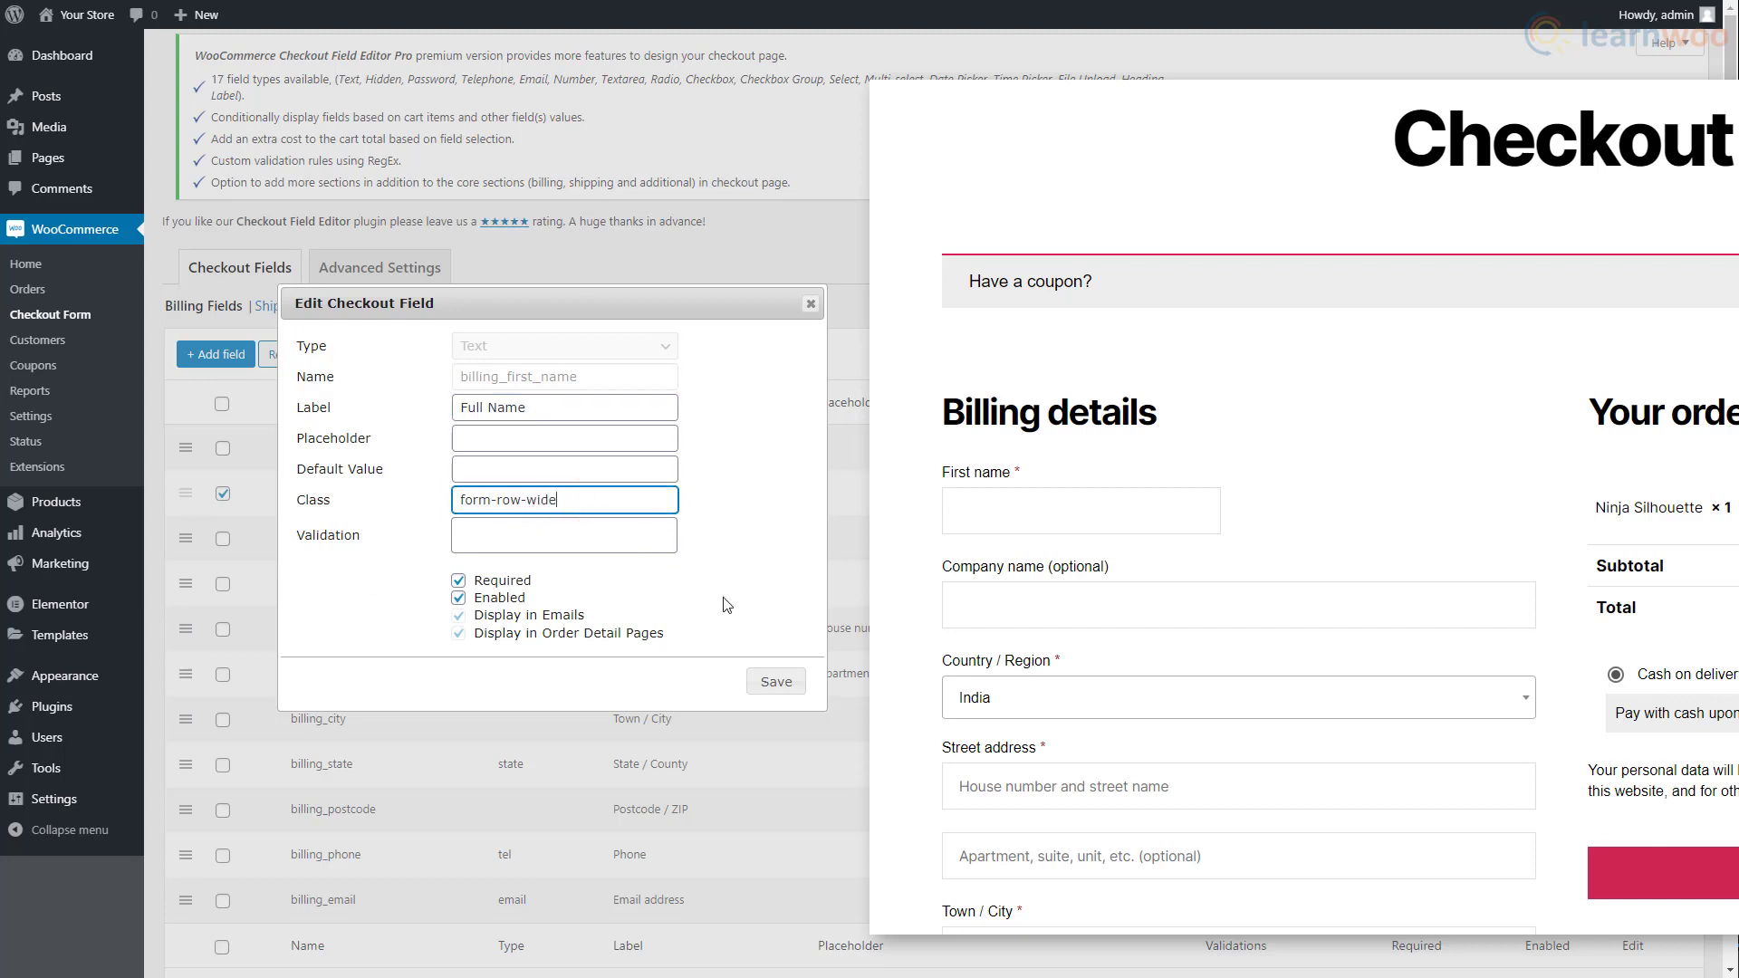
pyautogui.click(777, 681)
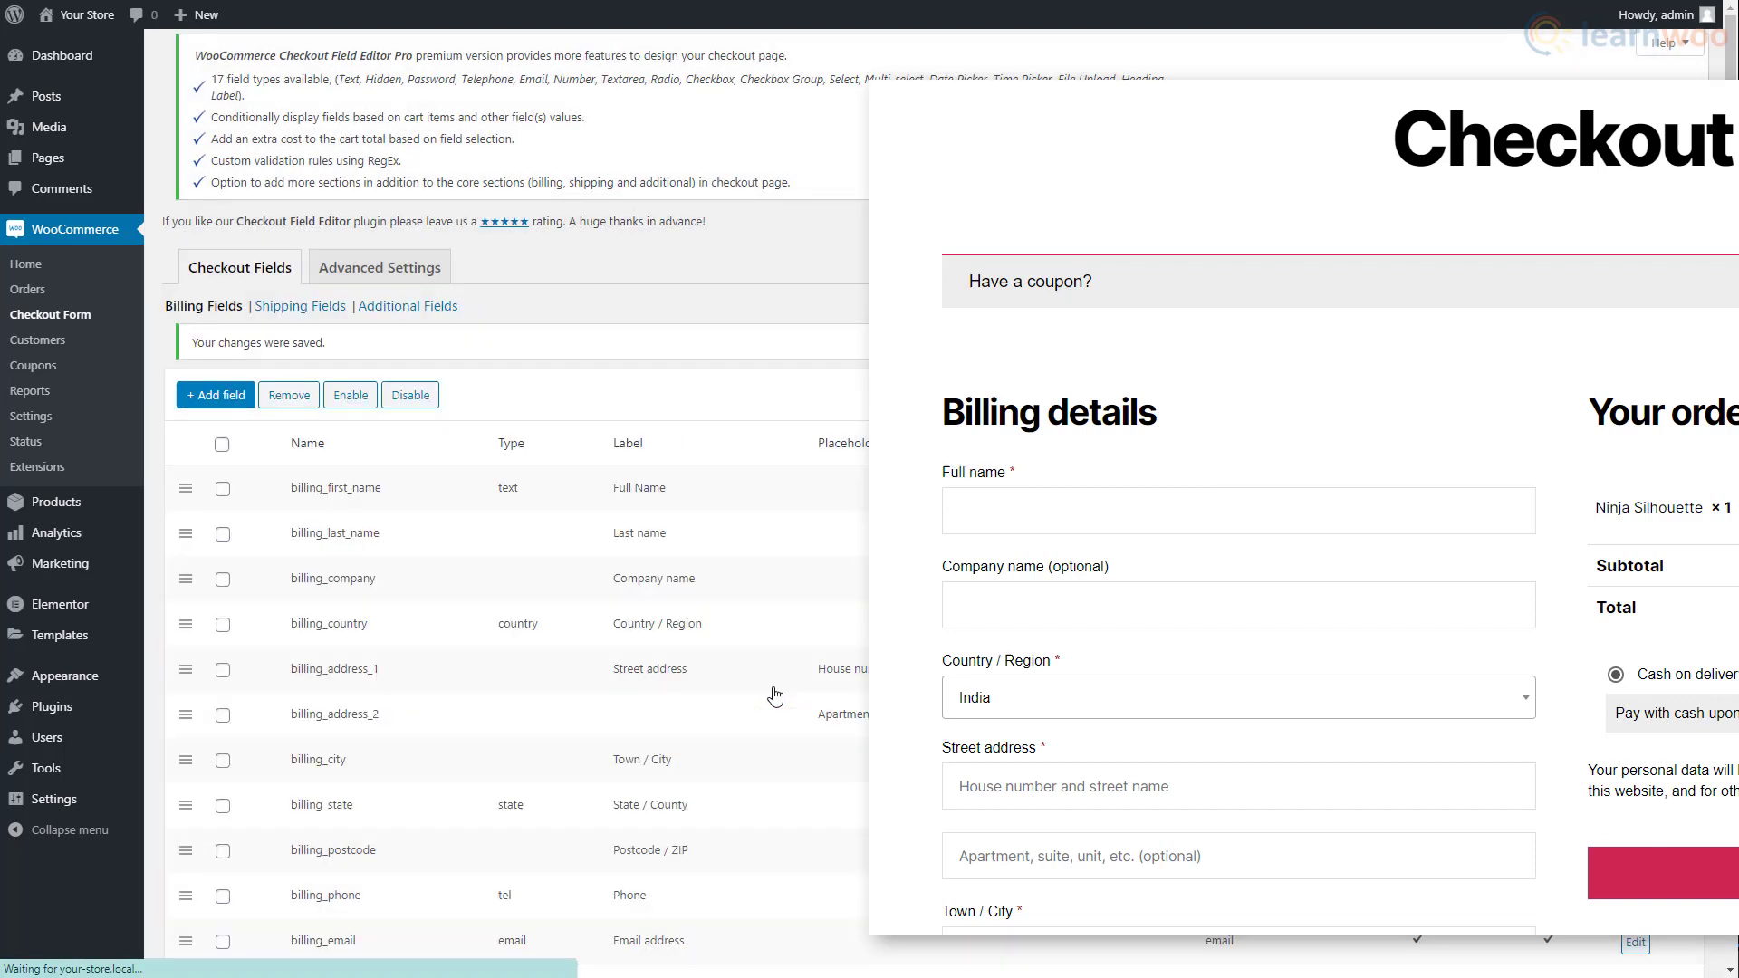
pyautogui.click(216, 398)
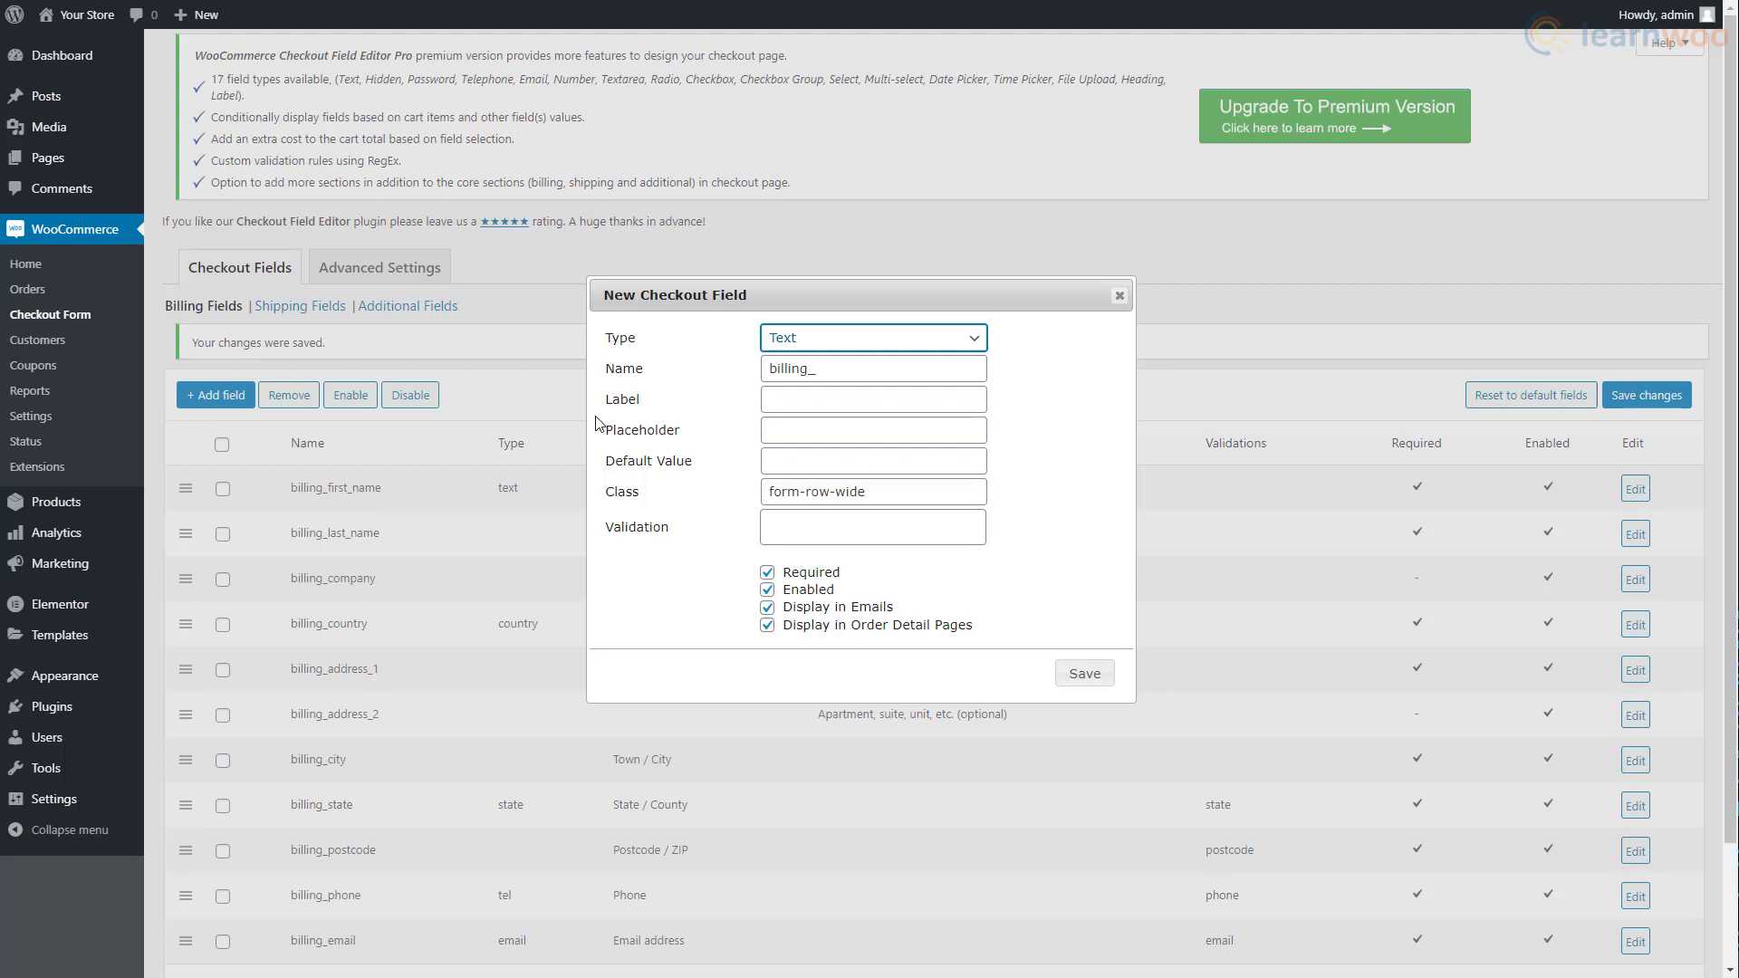
# Step: Dismiss the new field form and check the Shipping and Additional checkout field lists
pyautogui.click(1119, 296)
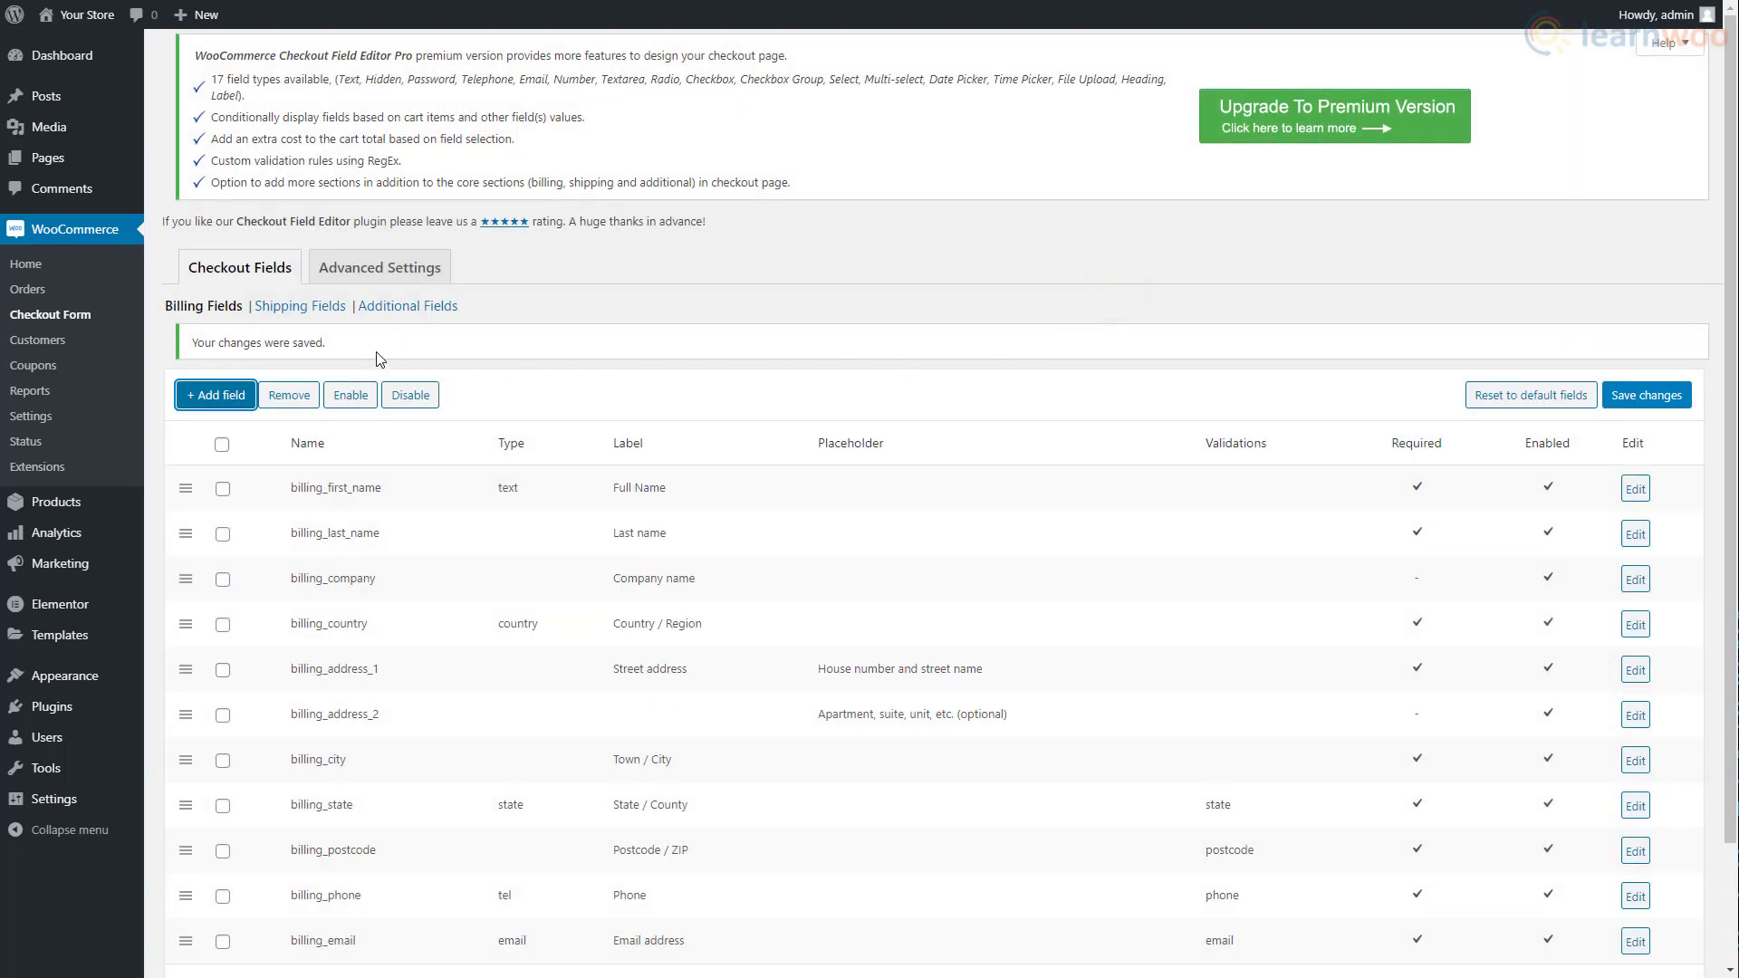
pyautogui.click(290, 308)
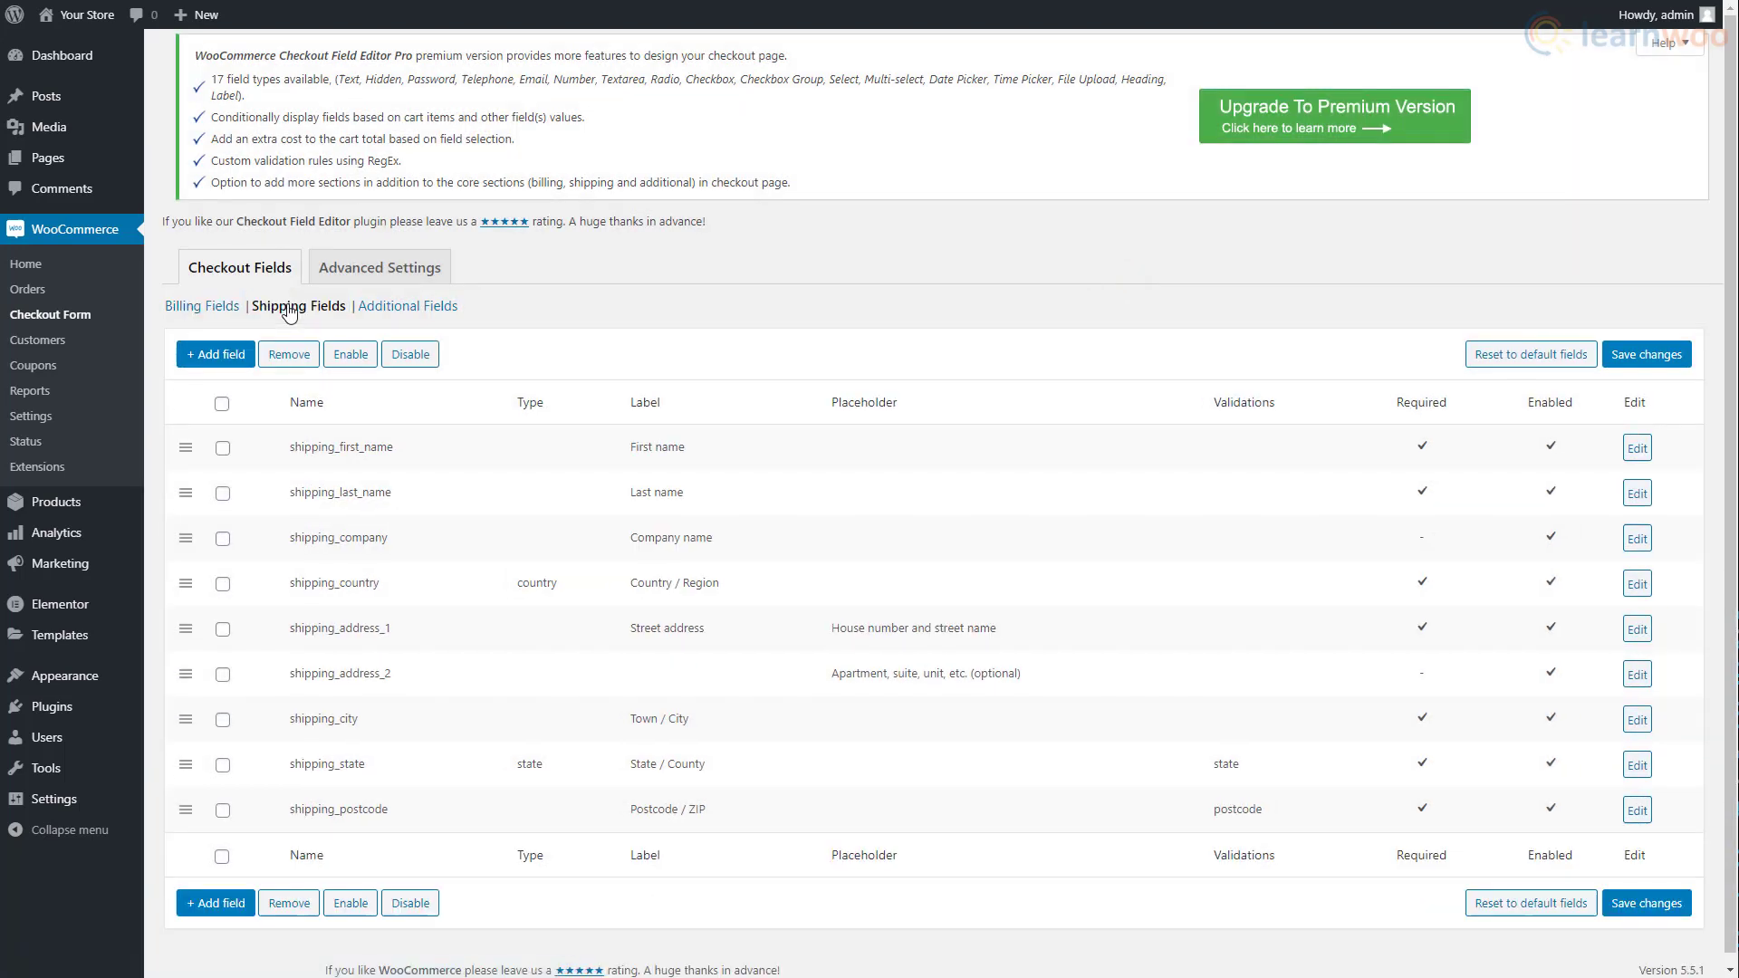
pyautogui.click(388, 307)
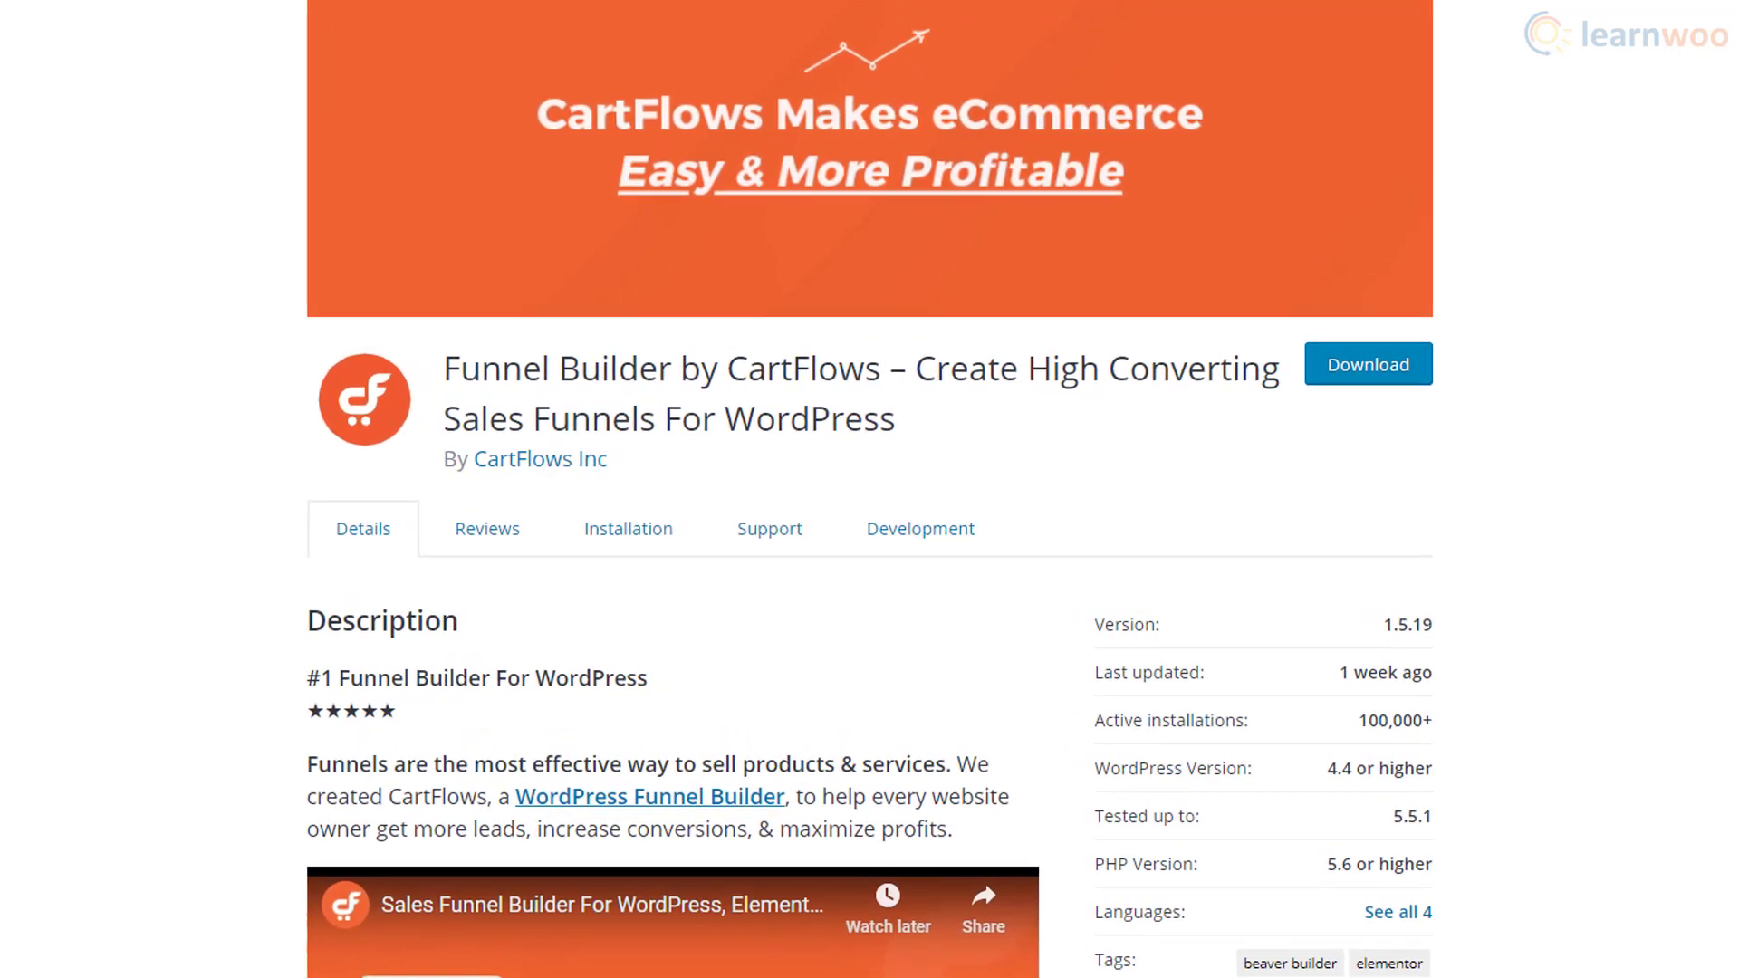
# Step: Activate CartFlows 1.5.19 and start its setup wizard
pyautogui.click(619, 214)
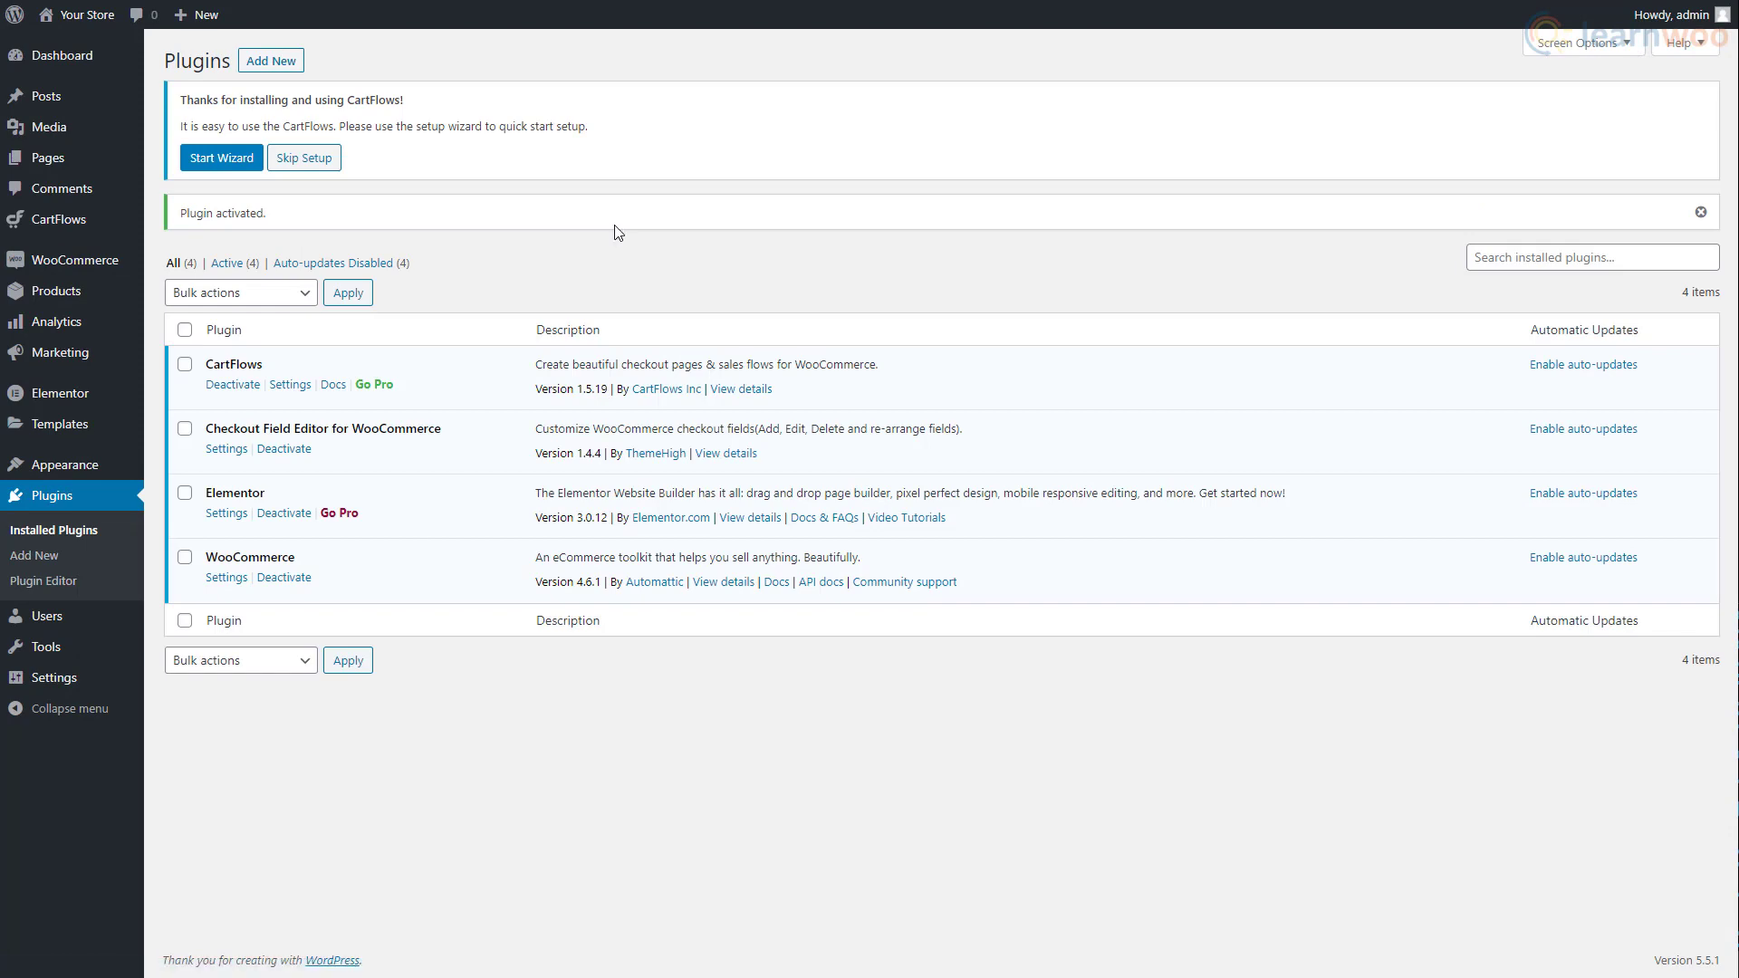
pyautogui.click(222, 159)
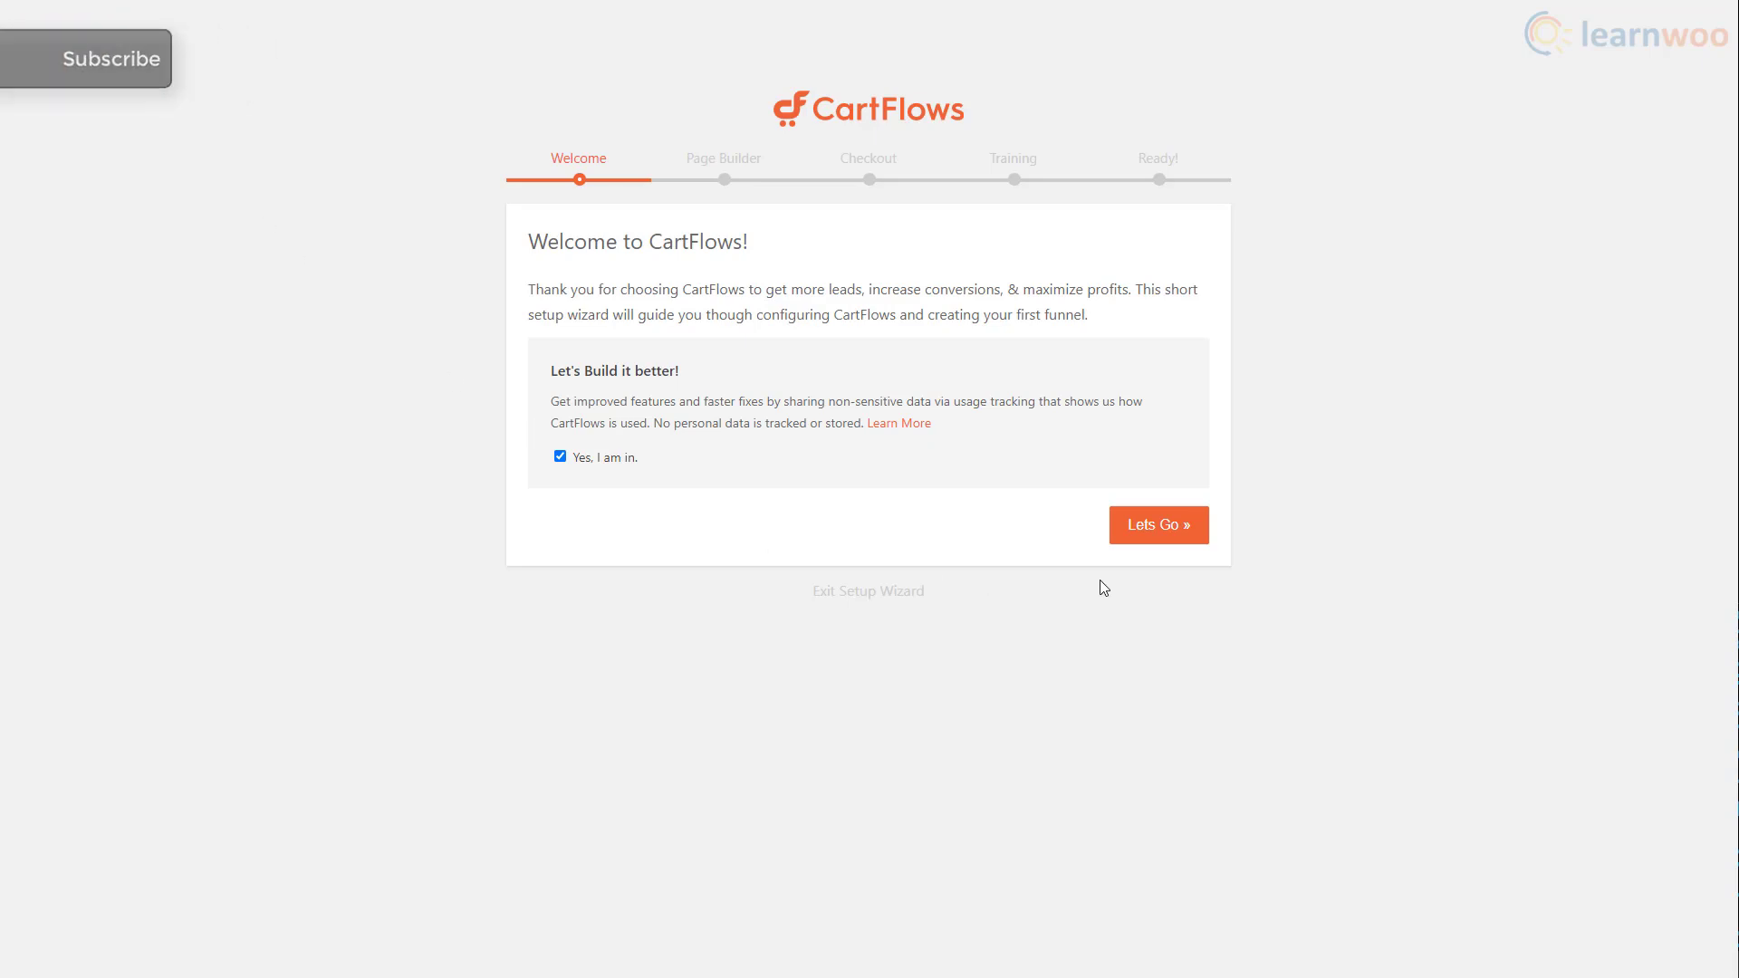
# Step: Begin the CartFlows setup and choose Elementor as the page builder
pyautogui.click(1132, 529)
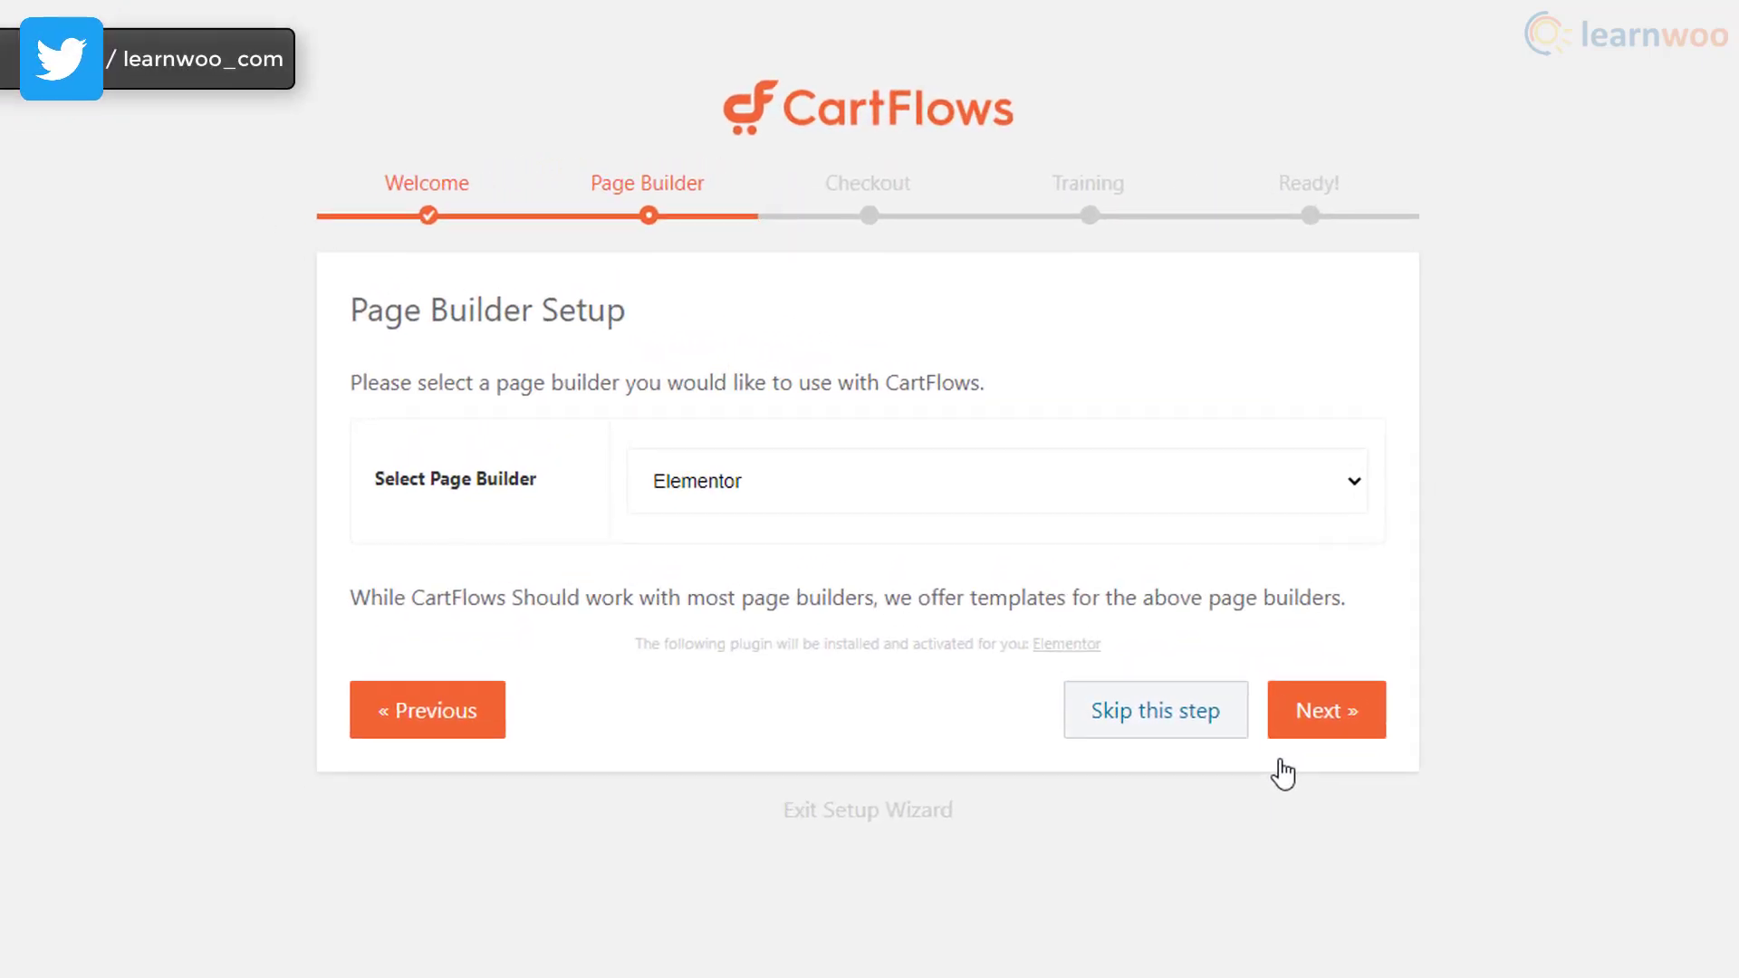
pyautogui.click(1293, 494)
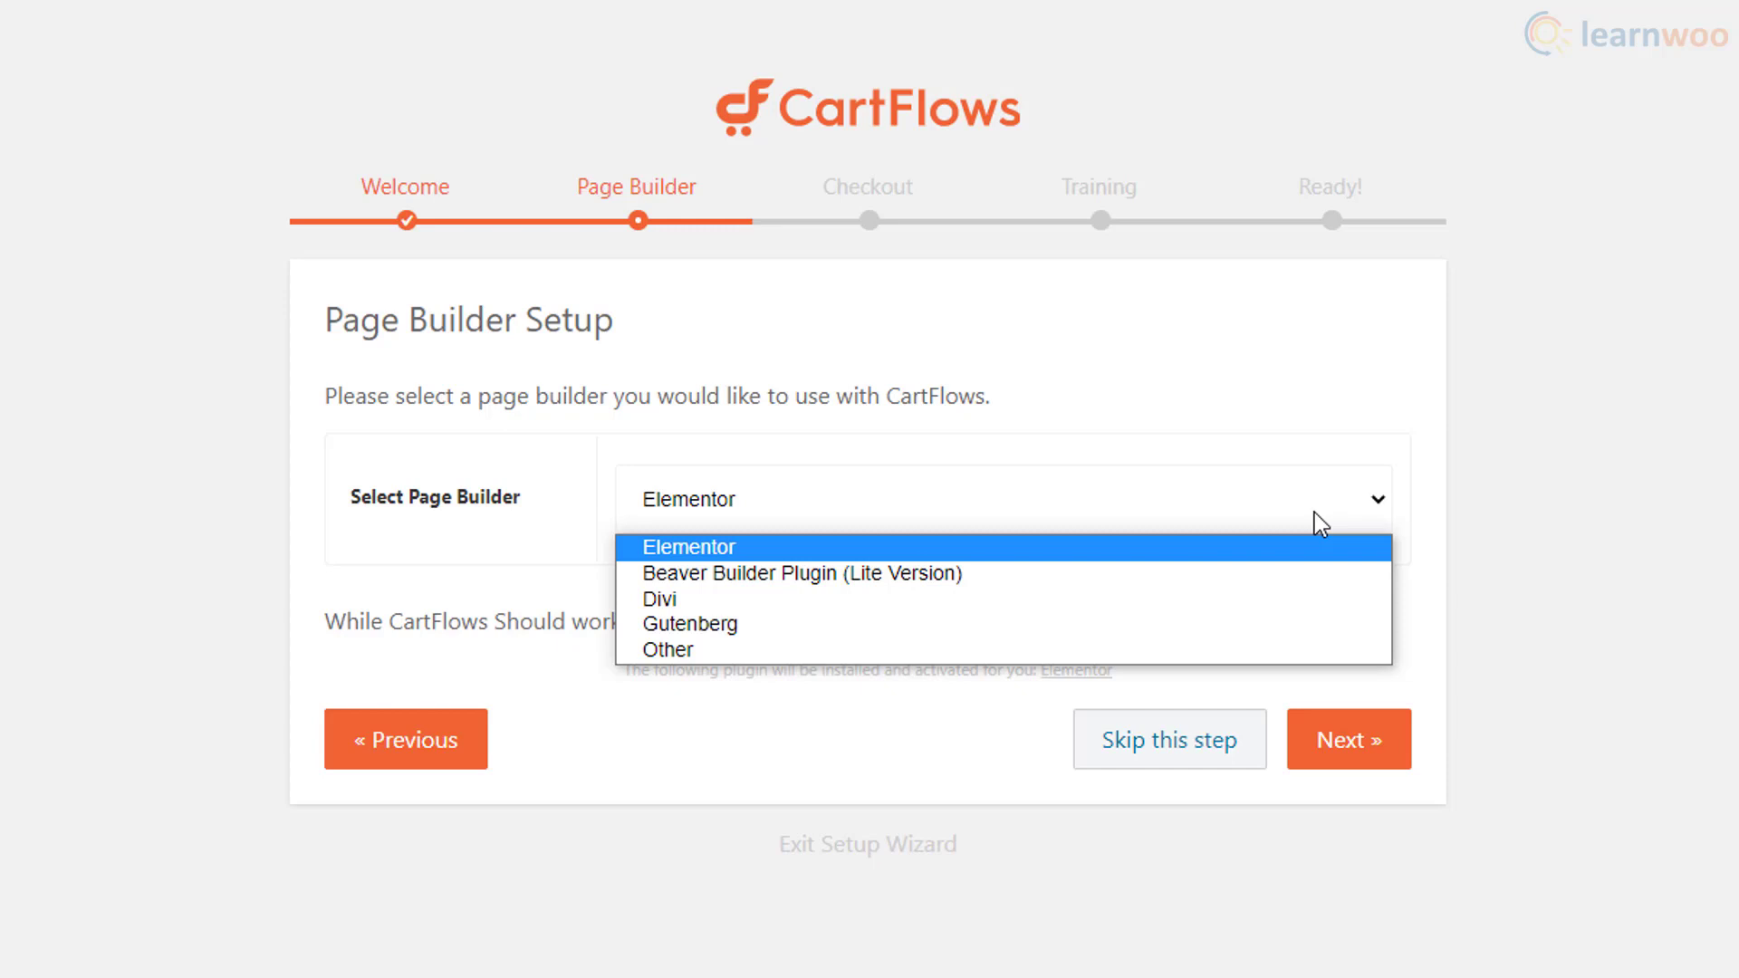
pyautogui.click(1320, 547)
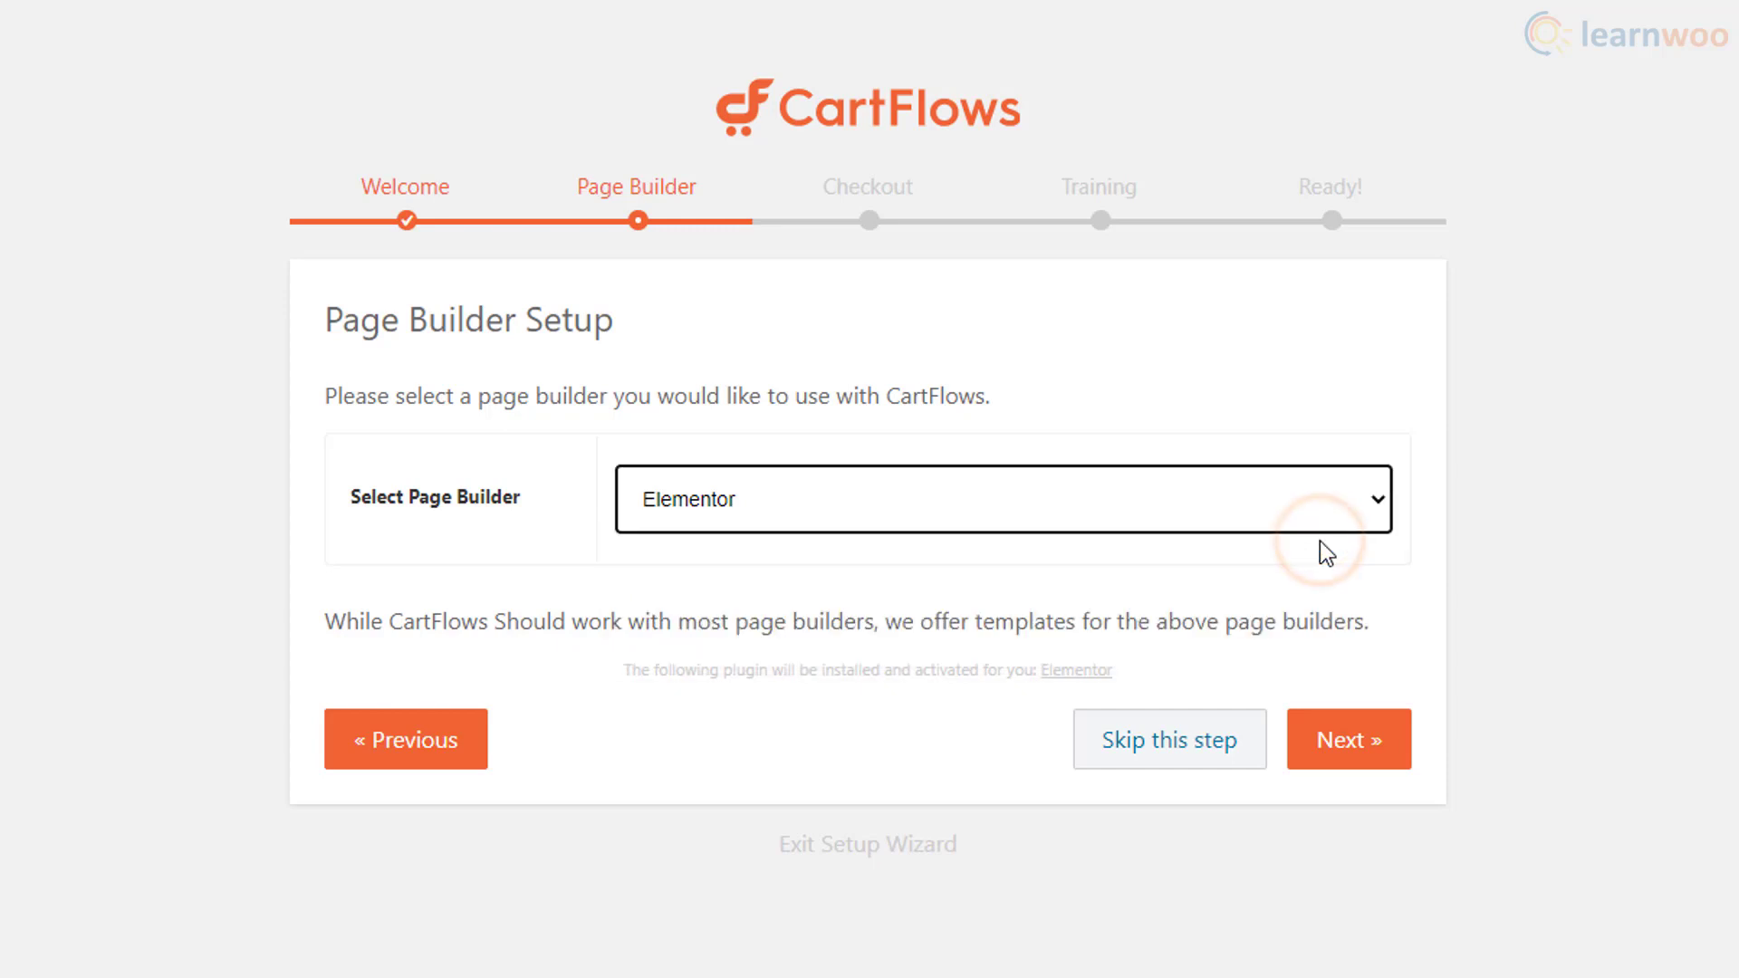
pyautogui.click(1372, 751)
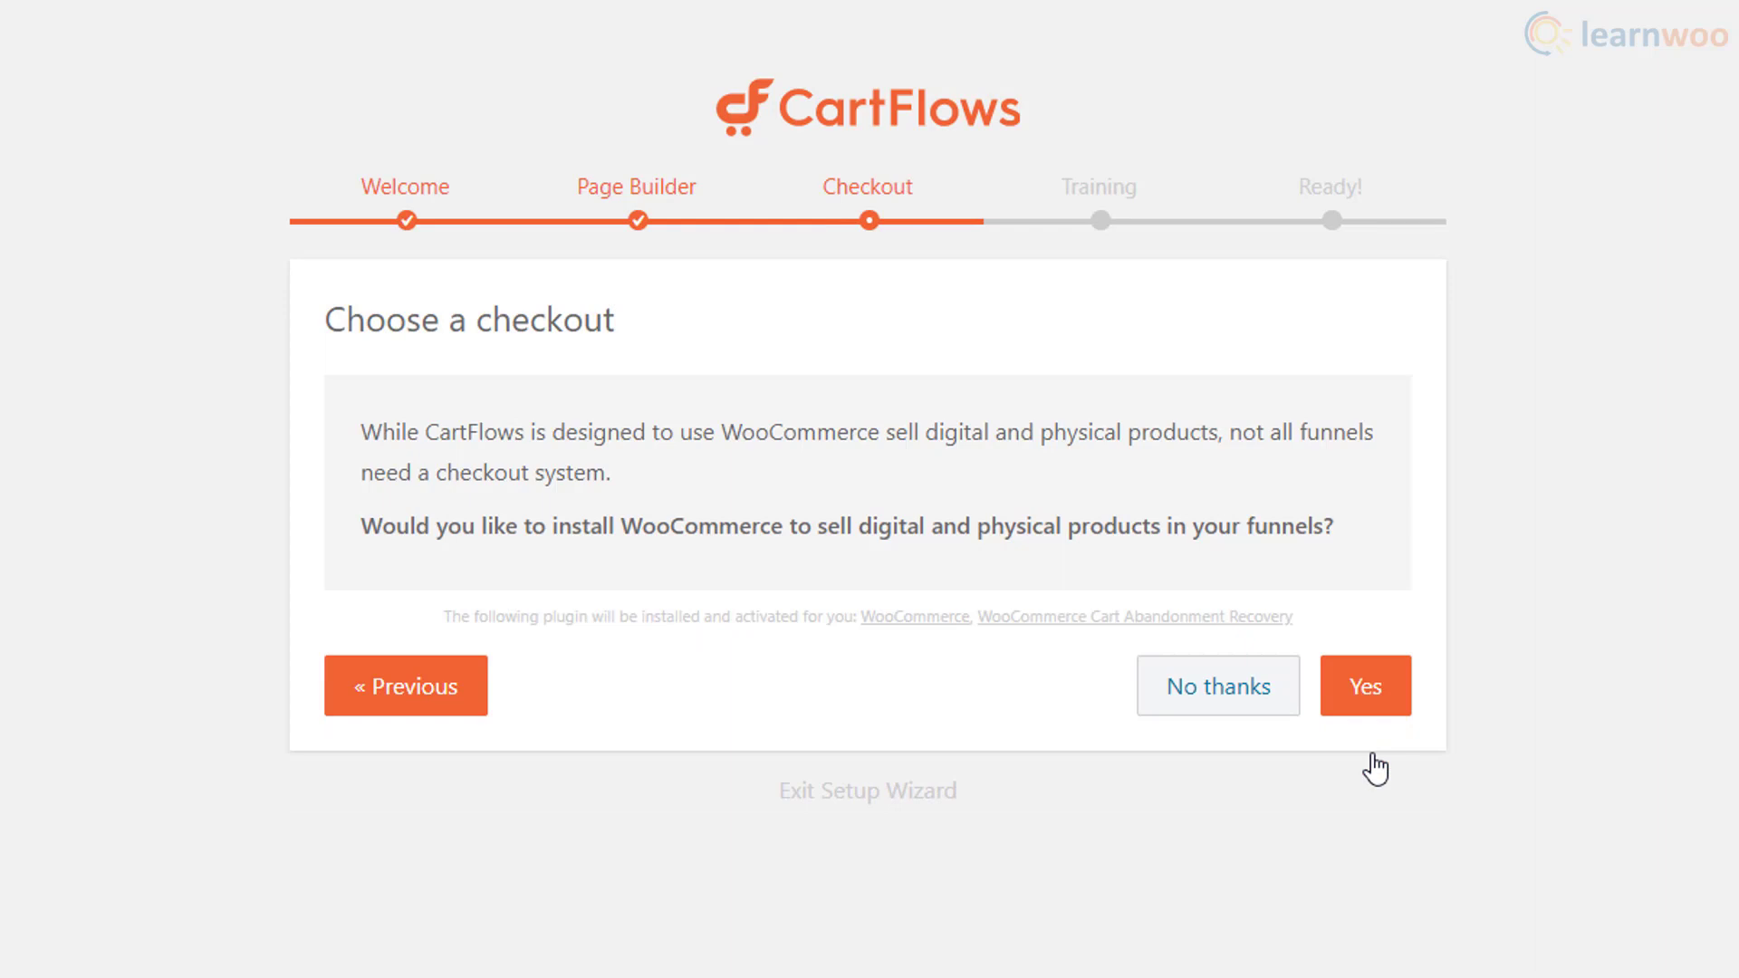
# Step: Decline the WooCommerce install and training course offers, then start a new flow
pyautogui.click(1246, 715)
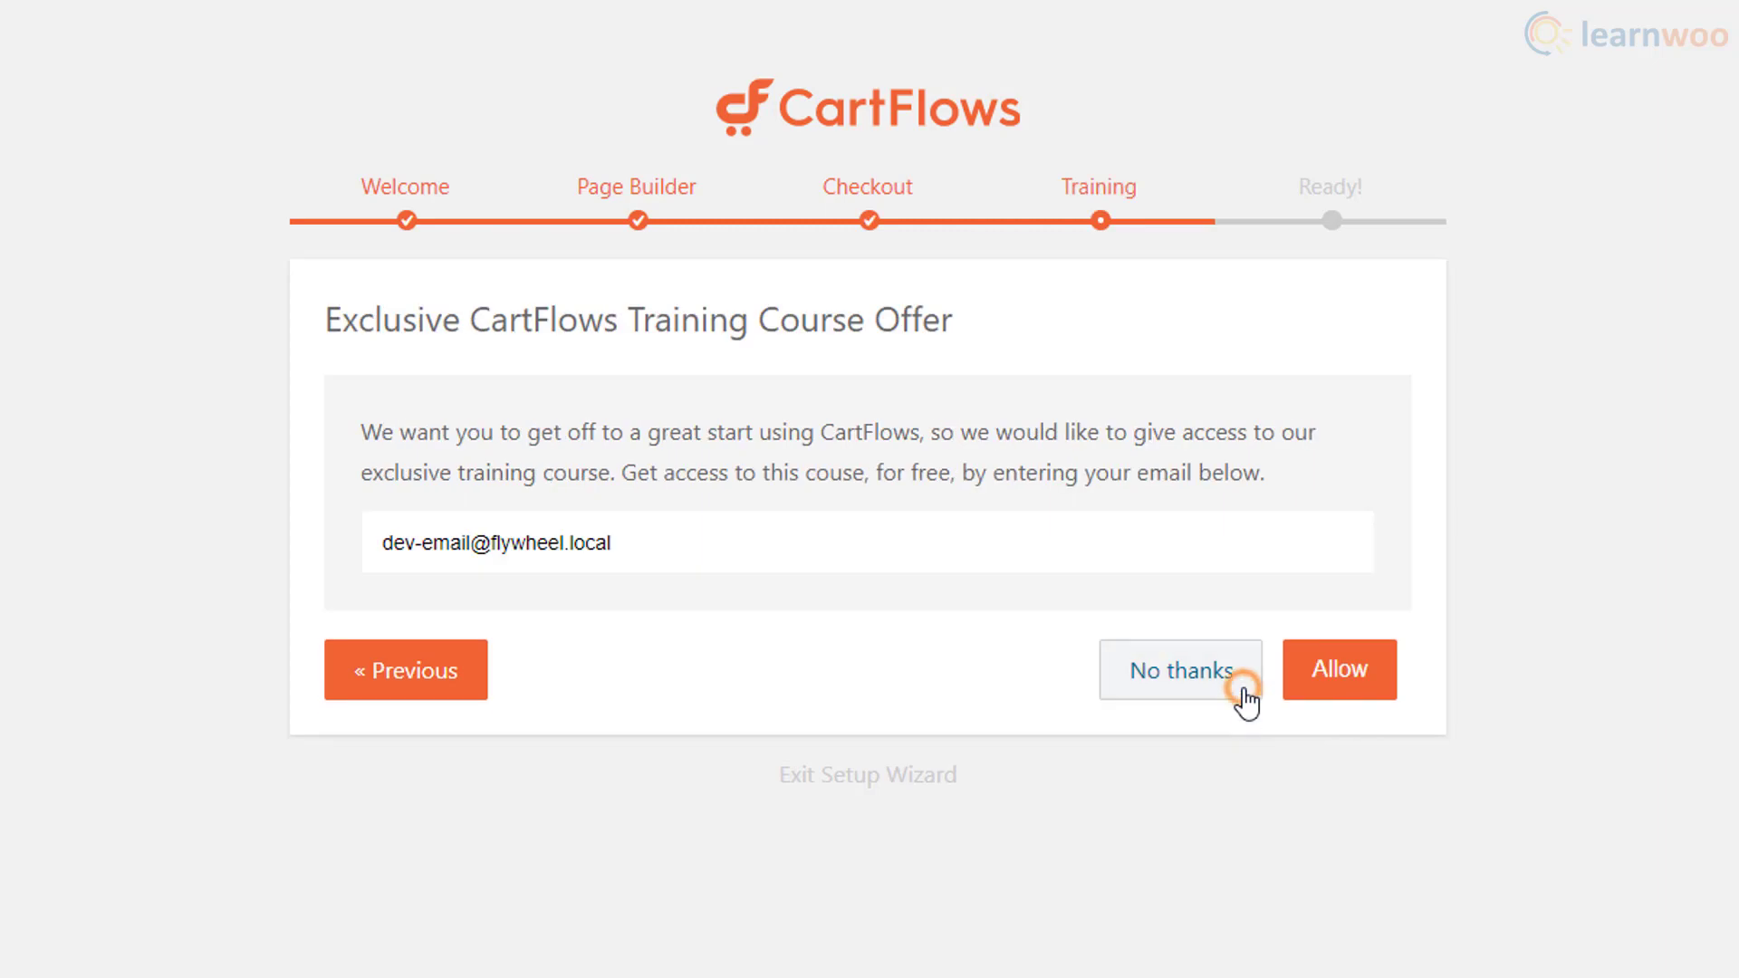
pyautogui.click(1242, 696)
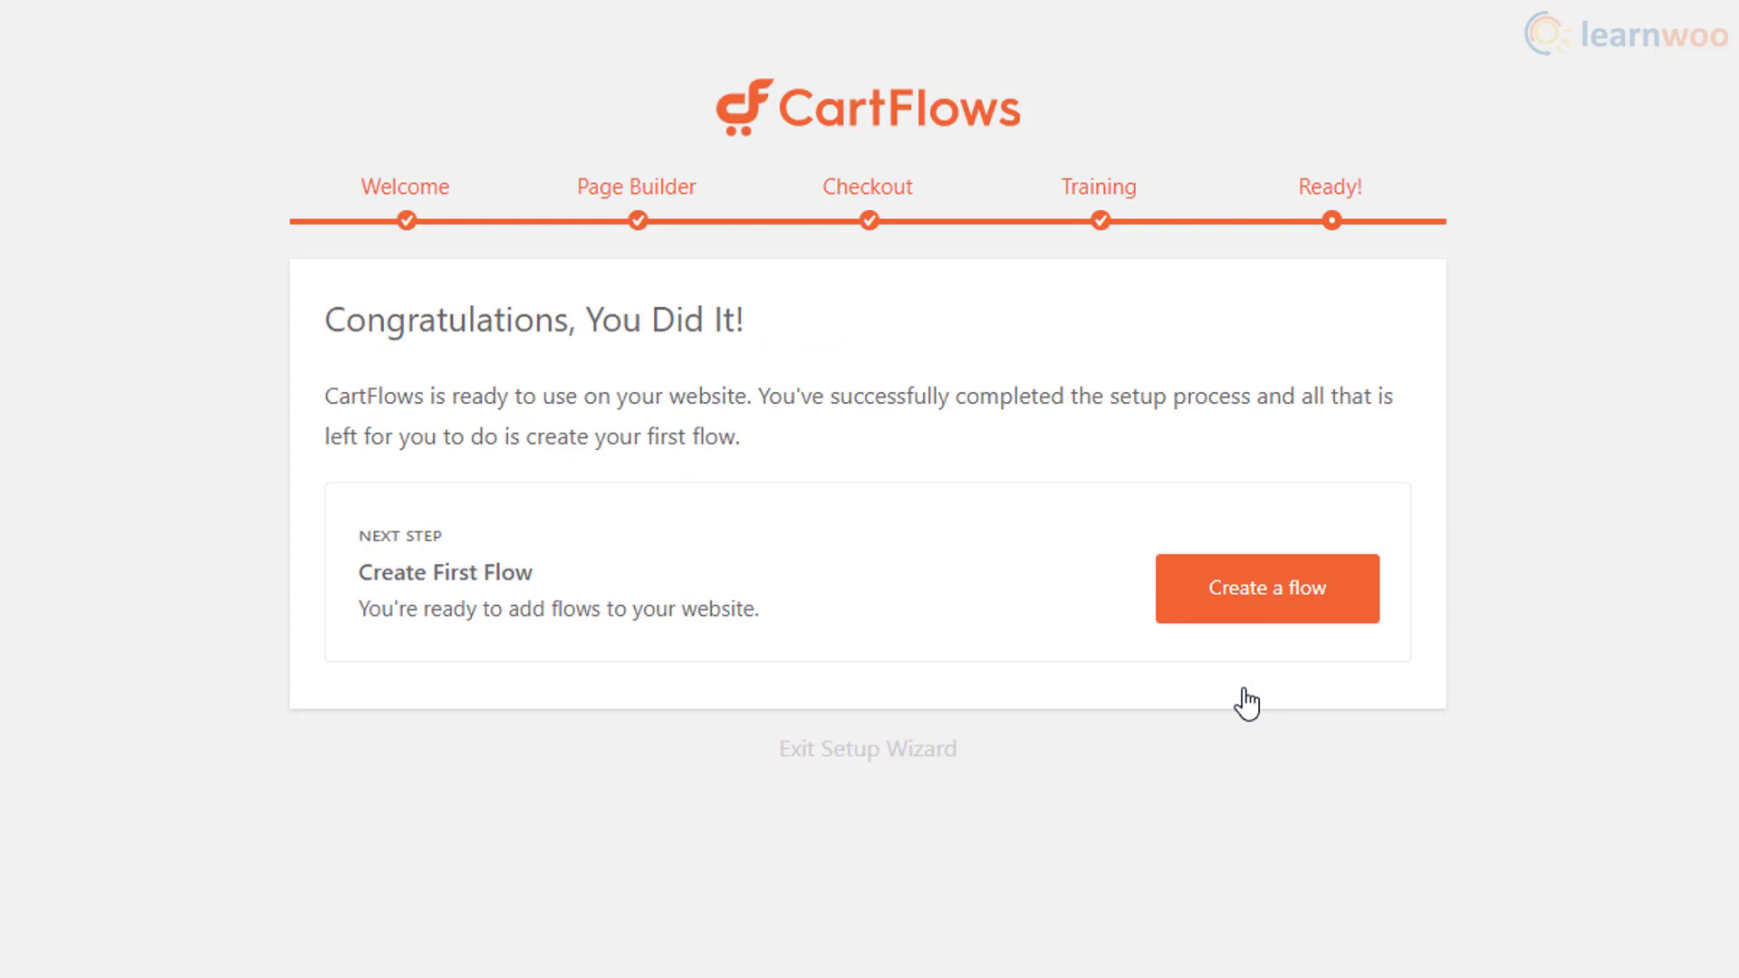
pyautogui.click(1255, 631)
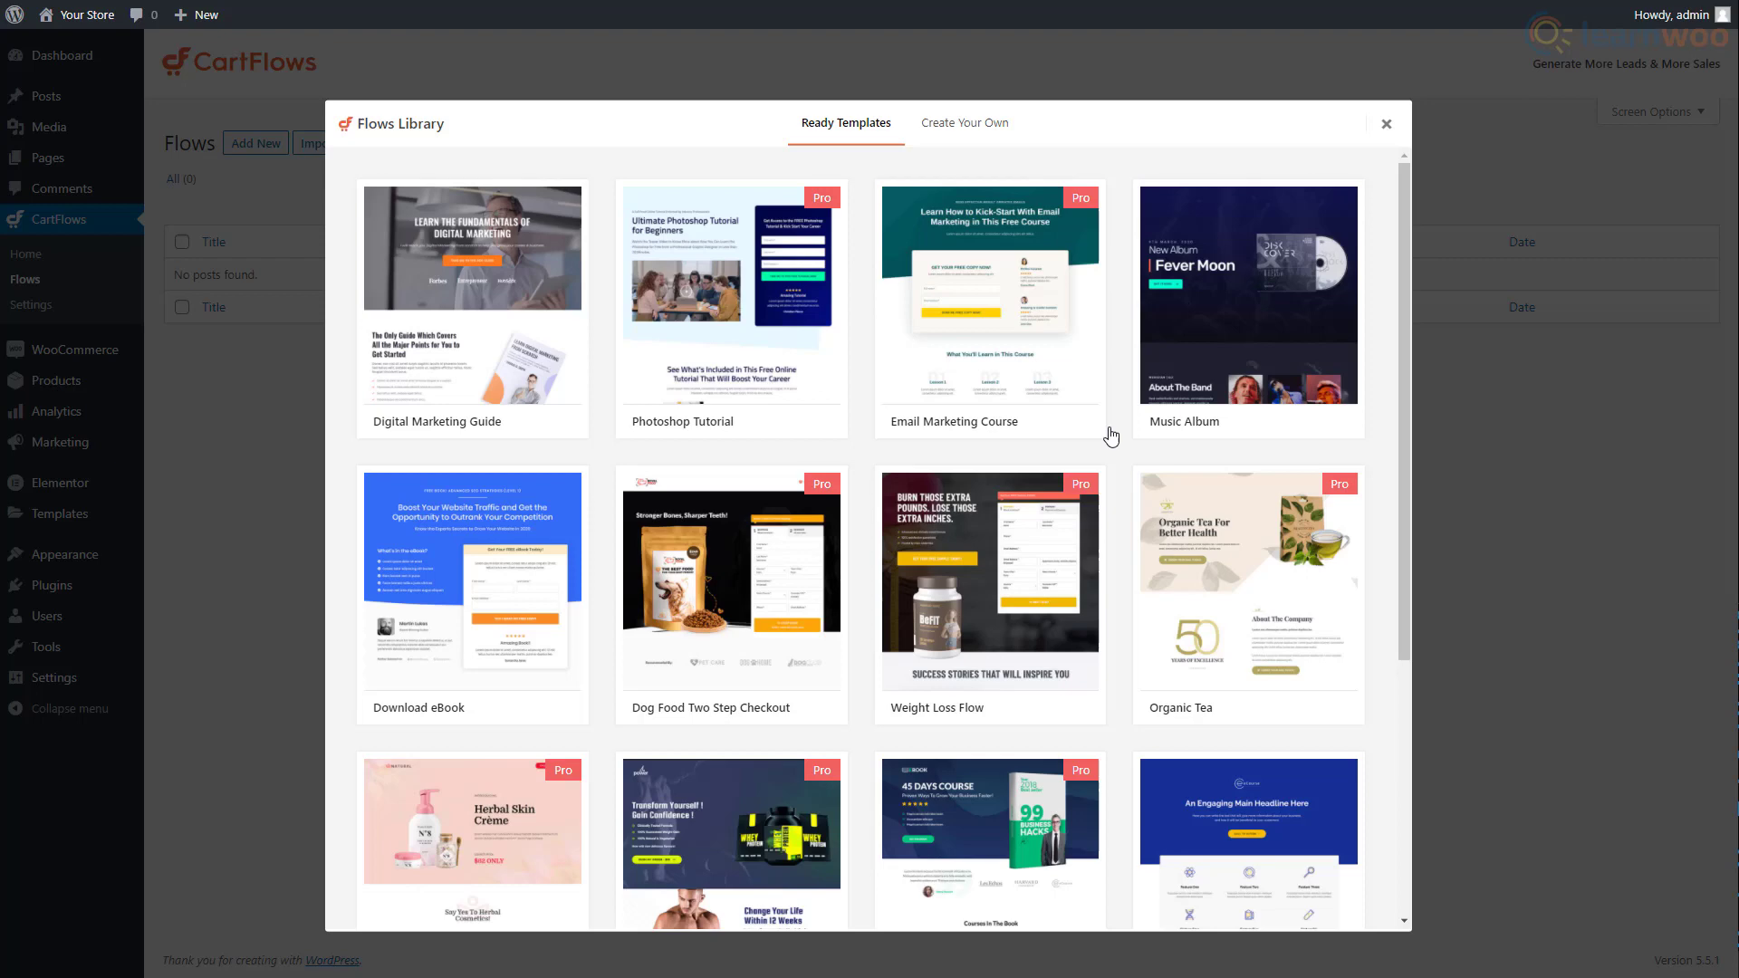
# Step: Preview Evergreen Product 03's checkout page, then import that template as a new flow
pyautogui.scroll(-2, 1112, 433)
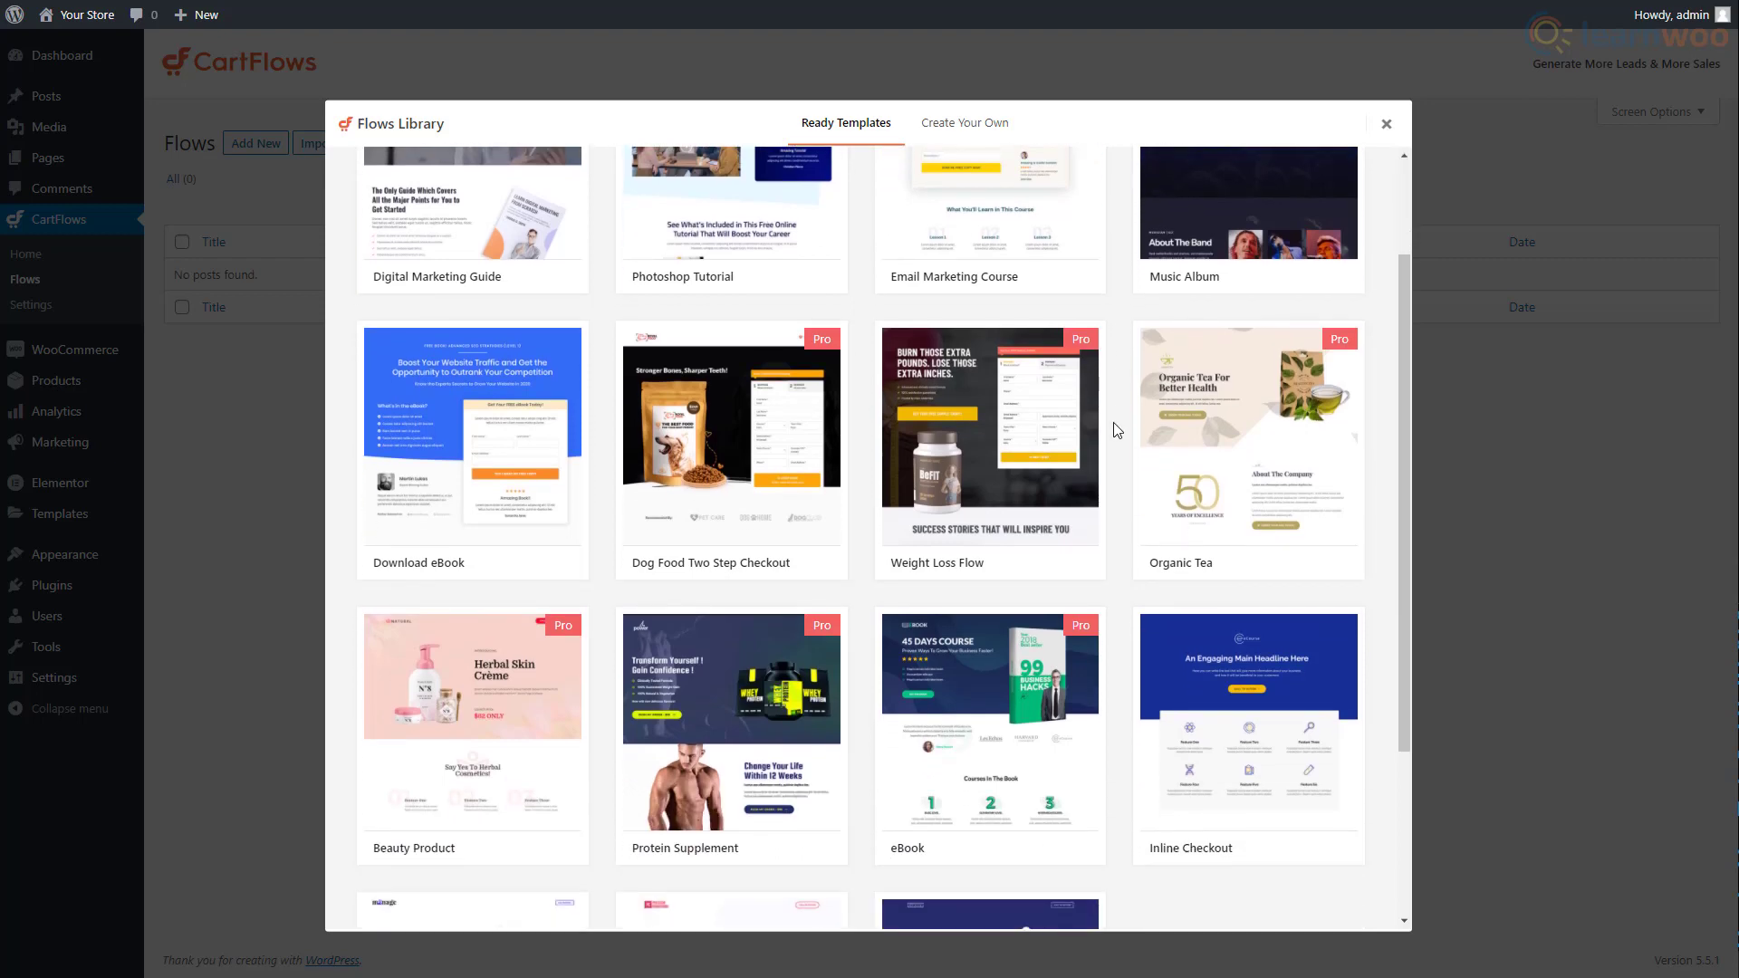
pyautogui.scroll(-2, 1115, 430)
pyautogui.scroll(-1, 1115, 430)
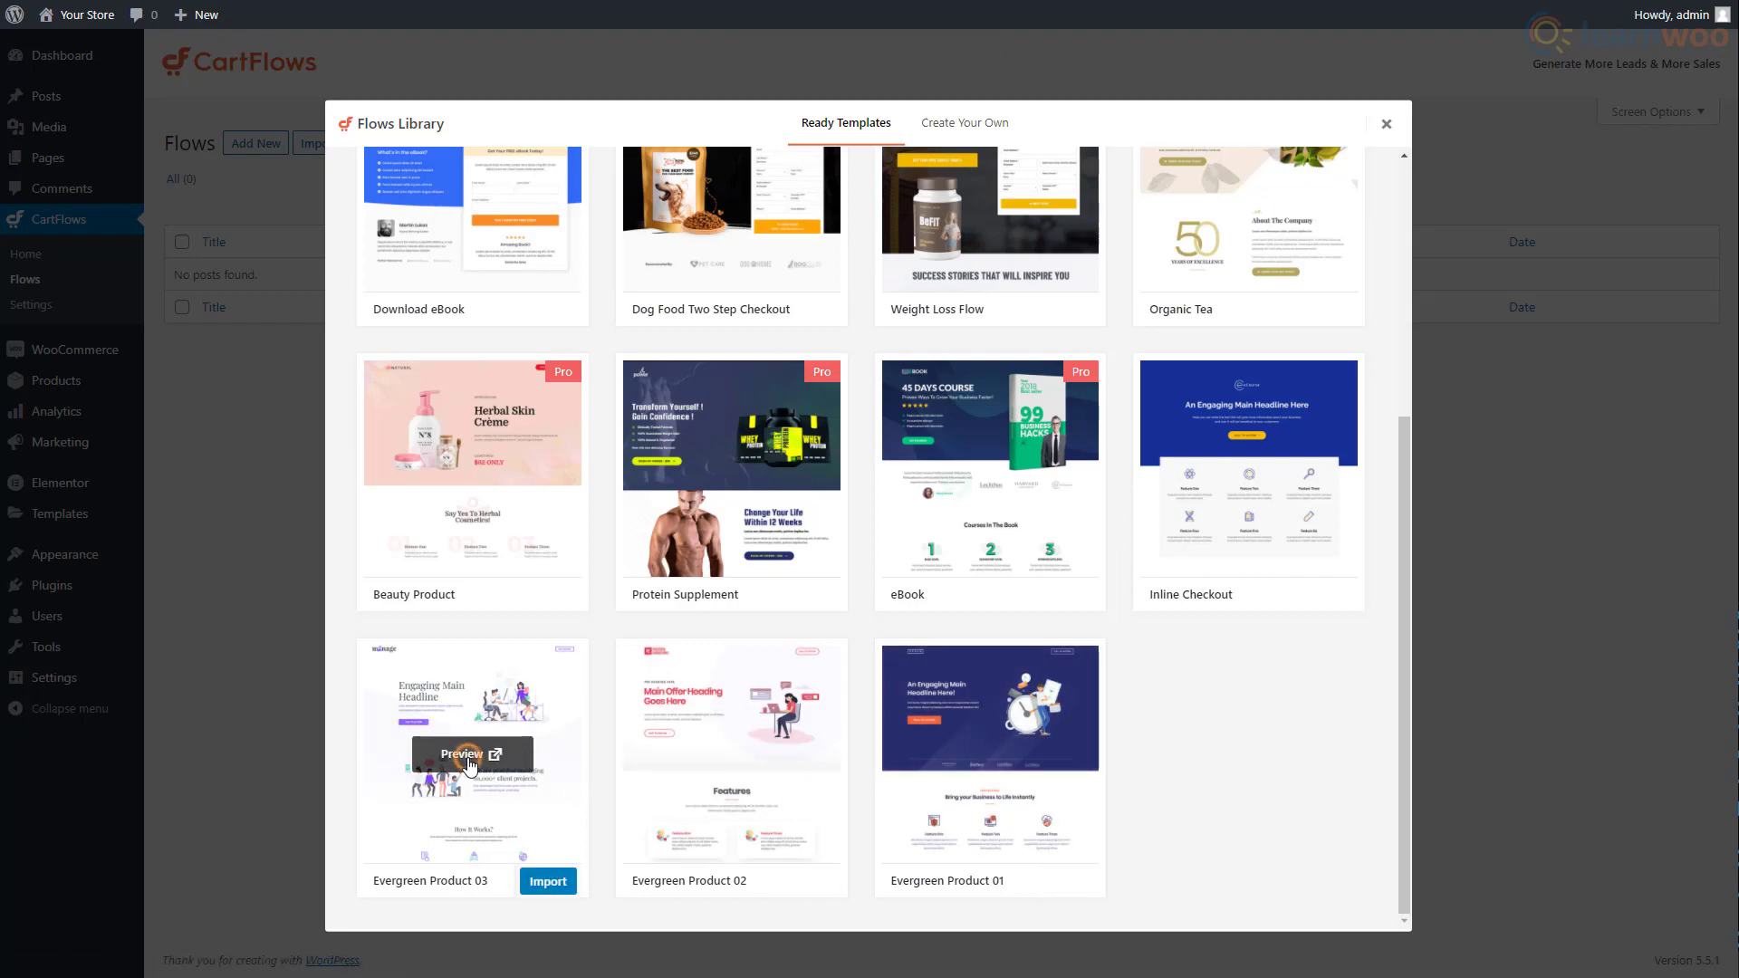
pyautogui.click(469, 763)
pyautogui.click(871, 32)
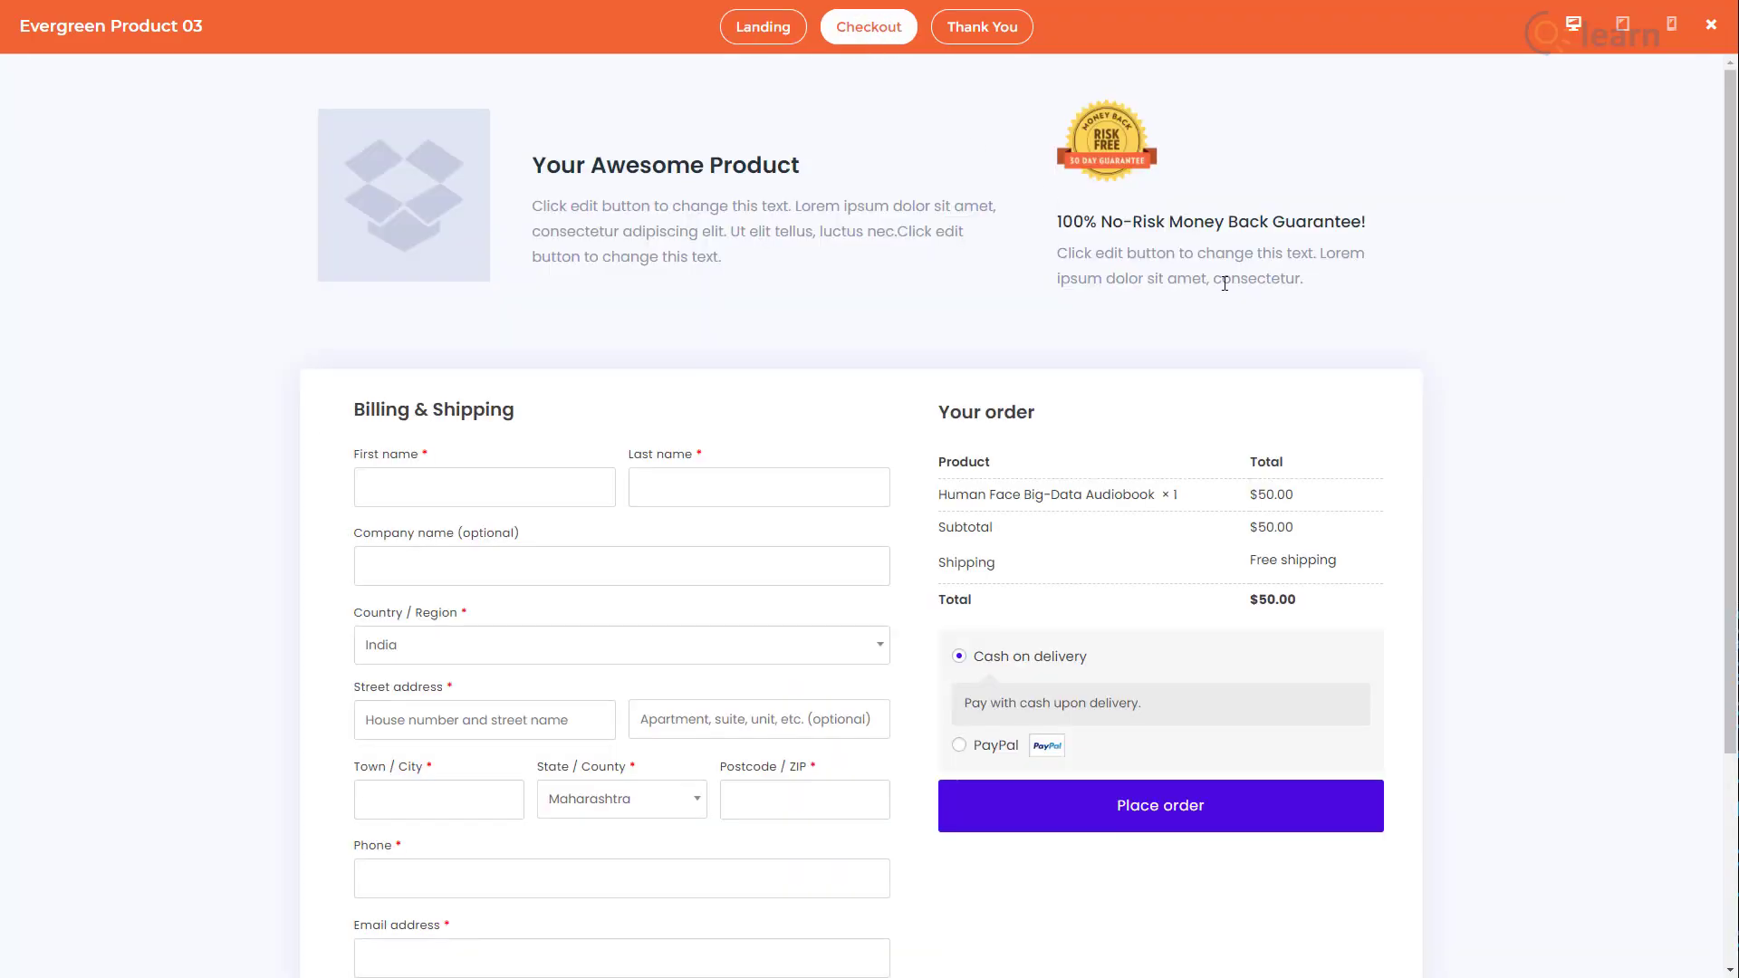
pyautogui.scroll(-3, 1633, 438)
pyautogui.scroll(3, 1637, 443)
pyautogui.press('Escape')
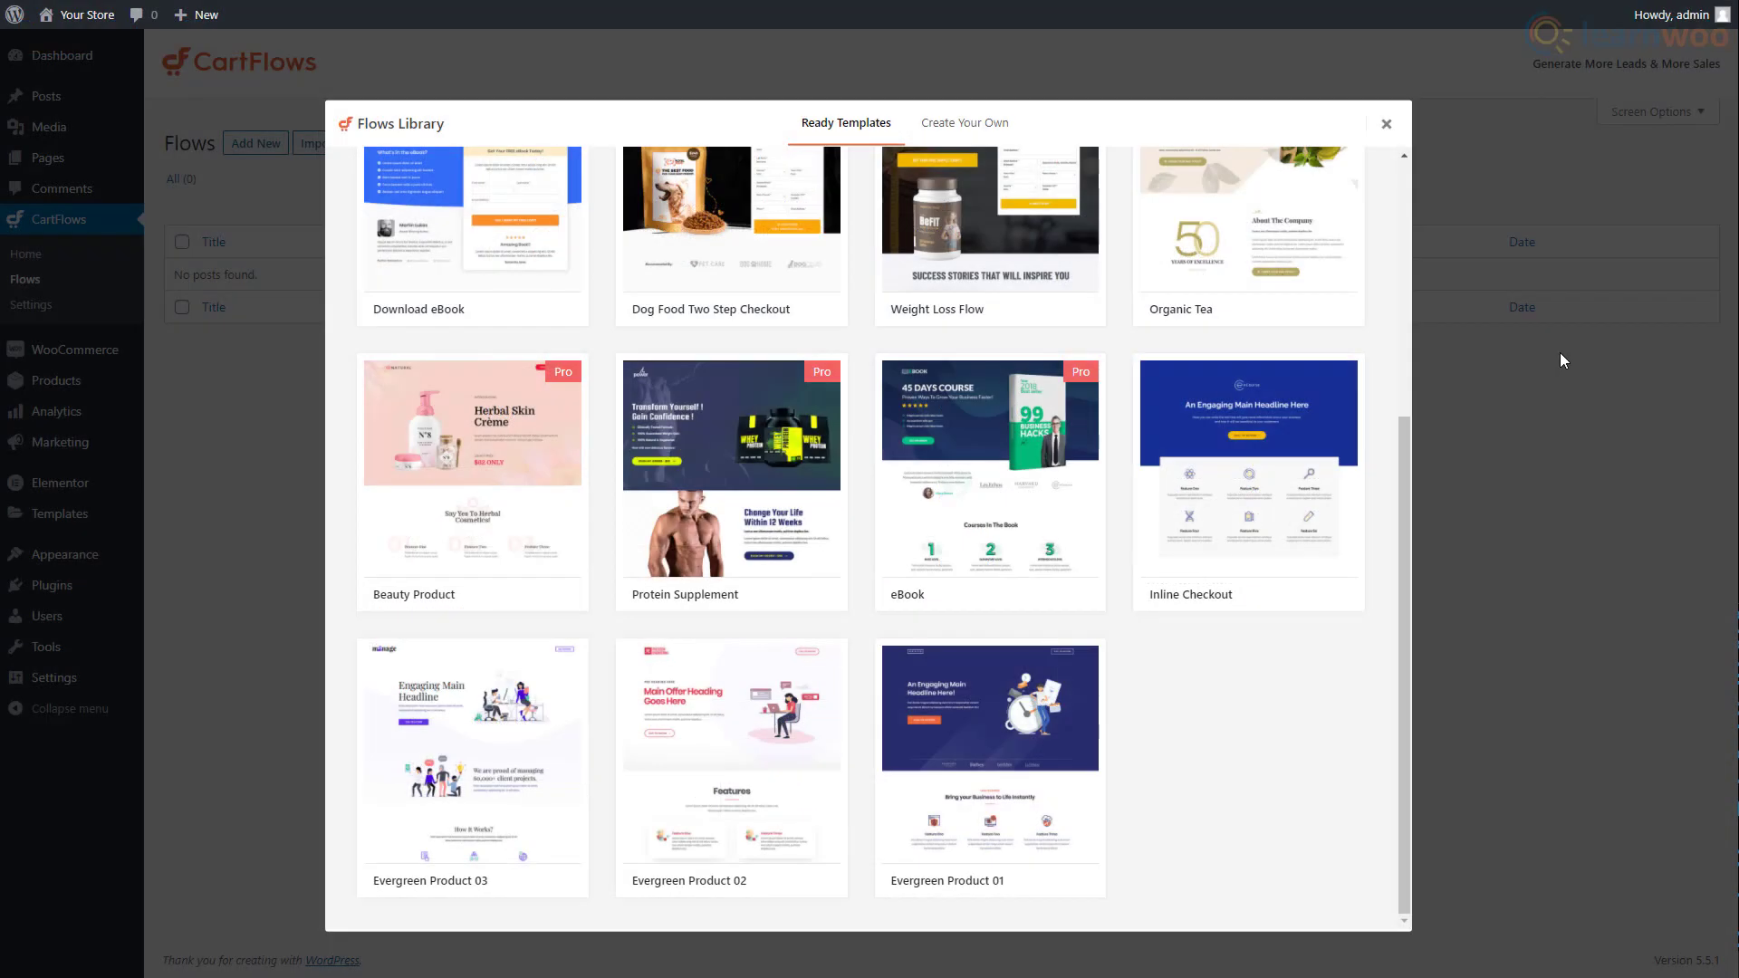
pyautogui.moveTo(537, 830)
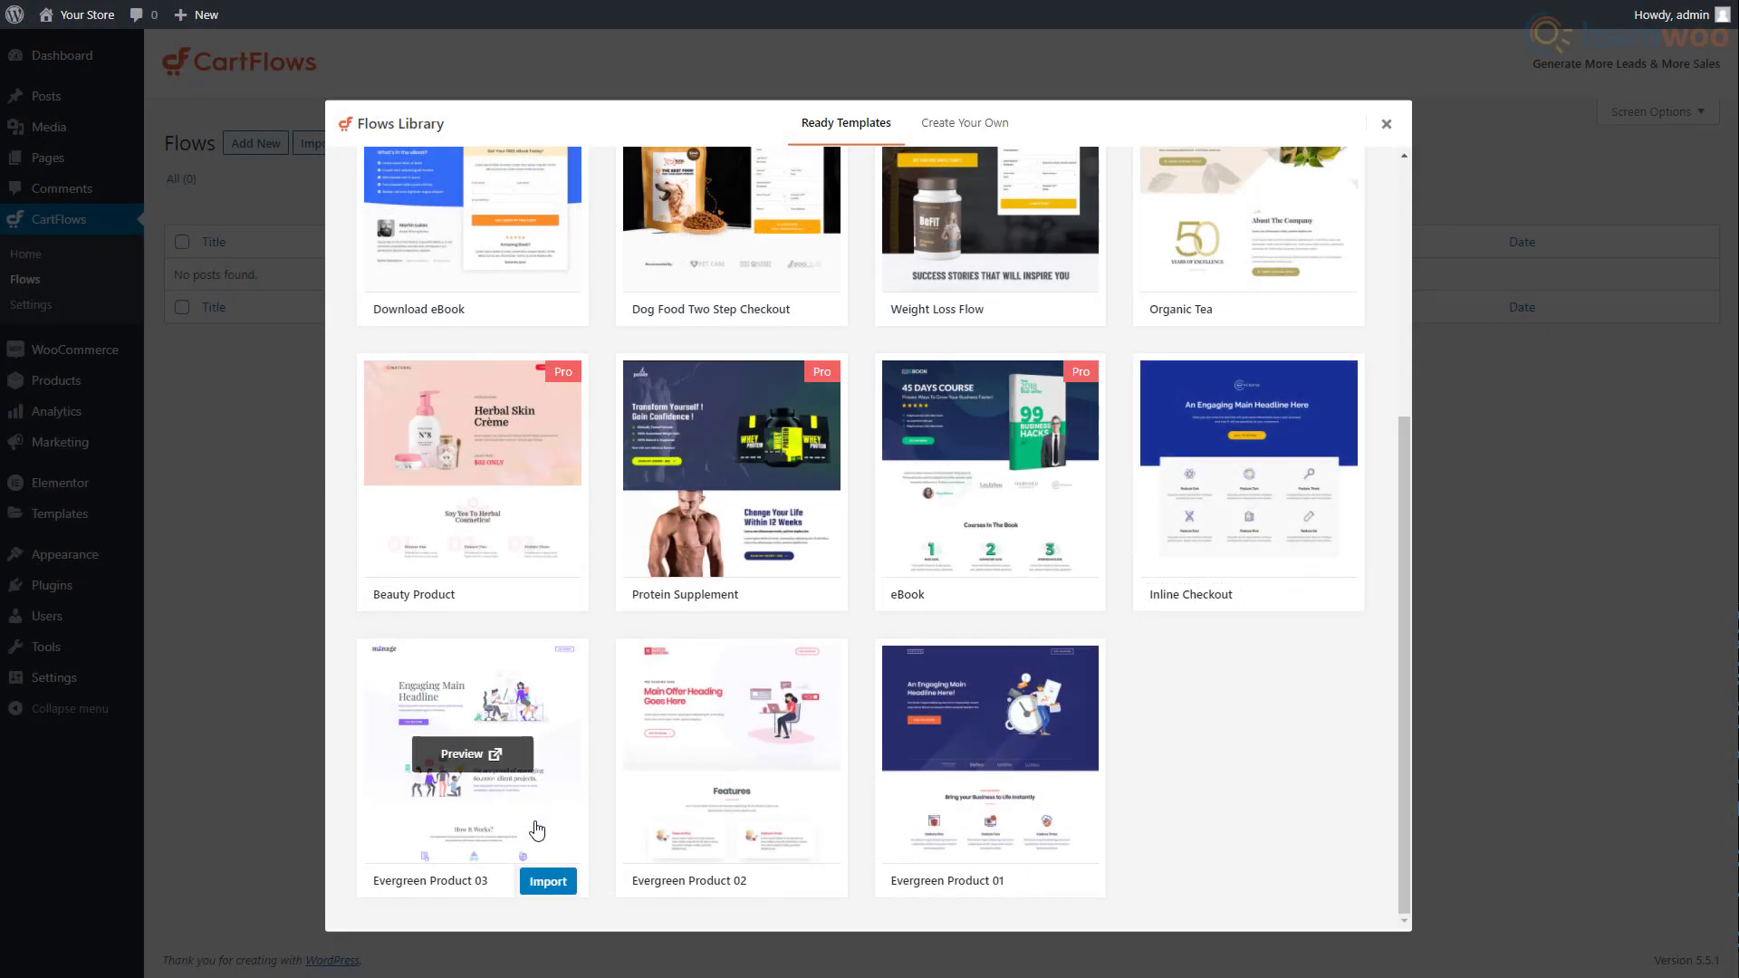
pyautogui.click(548, 883)
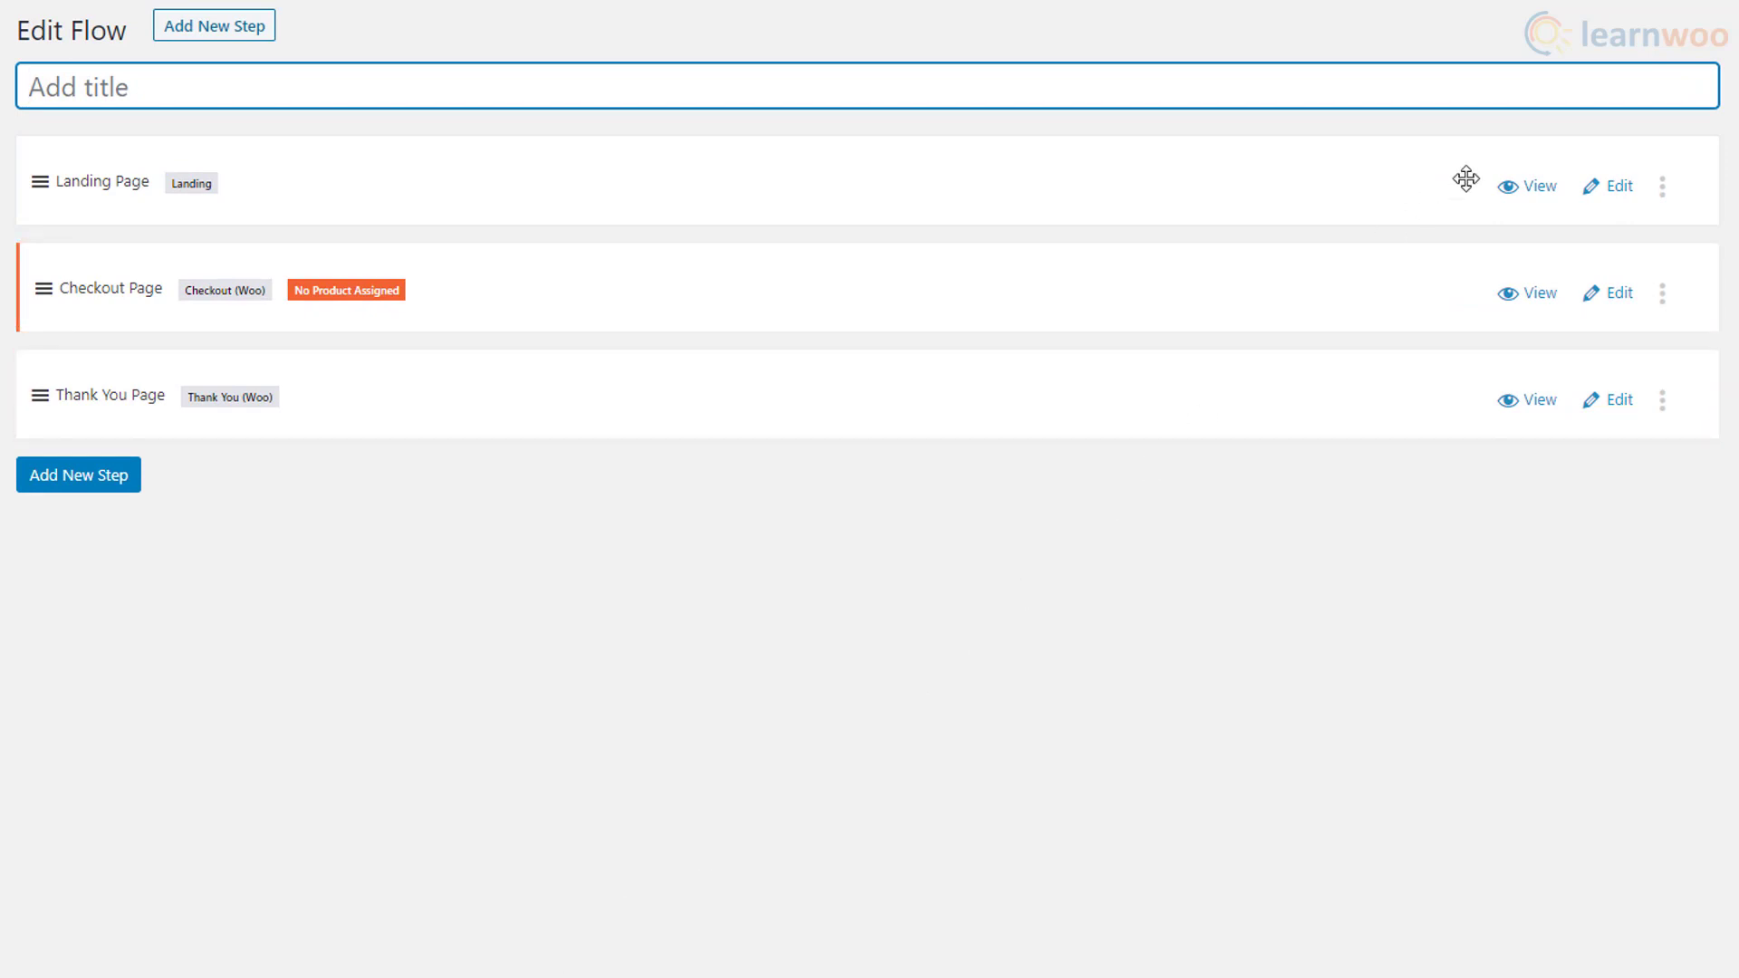
# Step: Delete the Landing Page step and open the Checkout Page step's checkout settings
pyautogui.click(1663, 188)
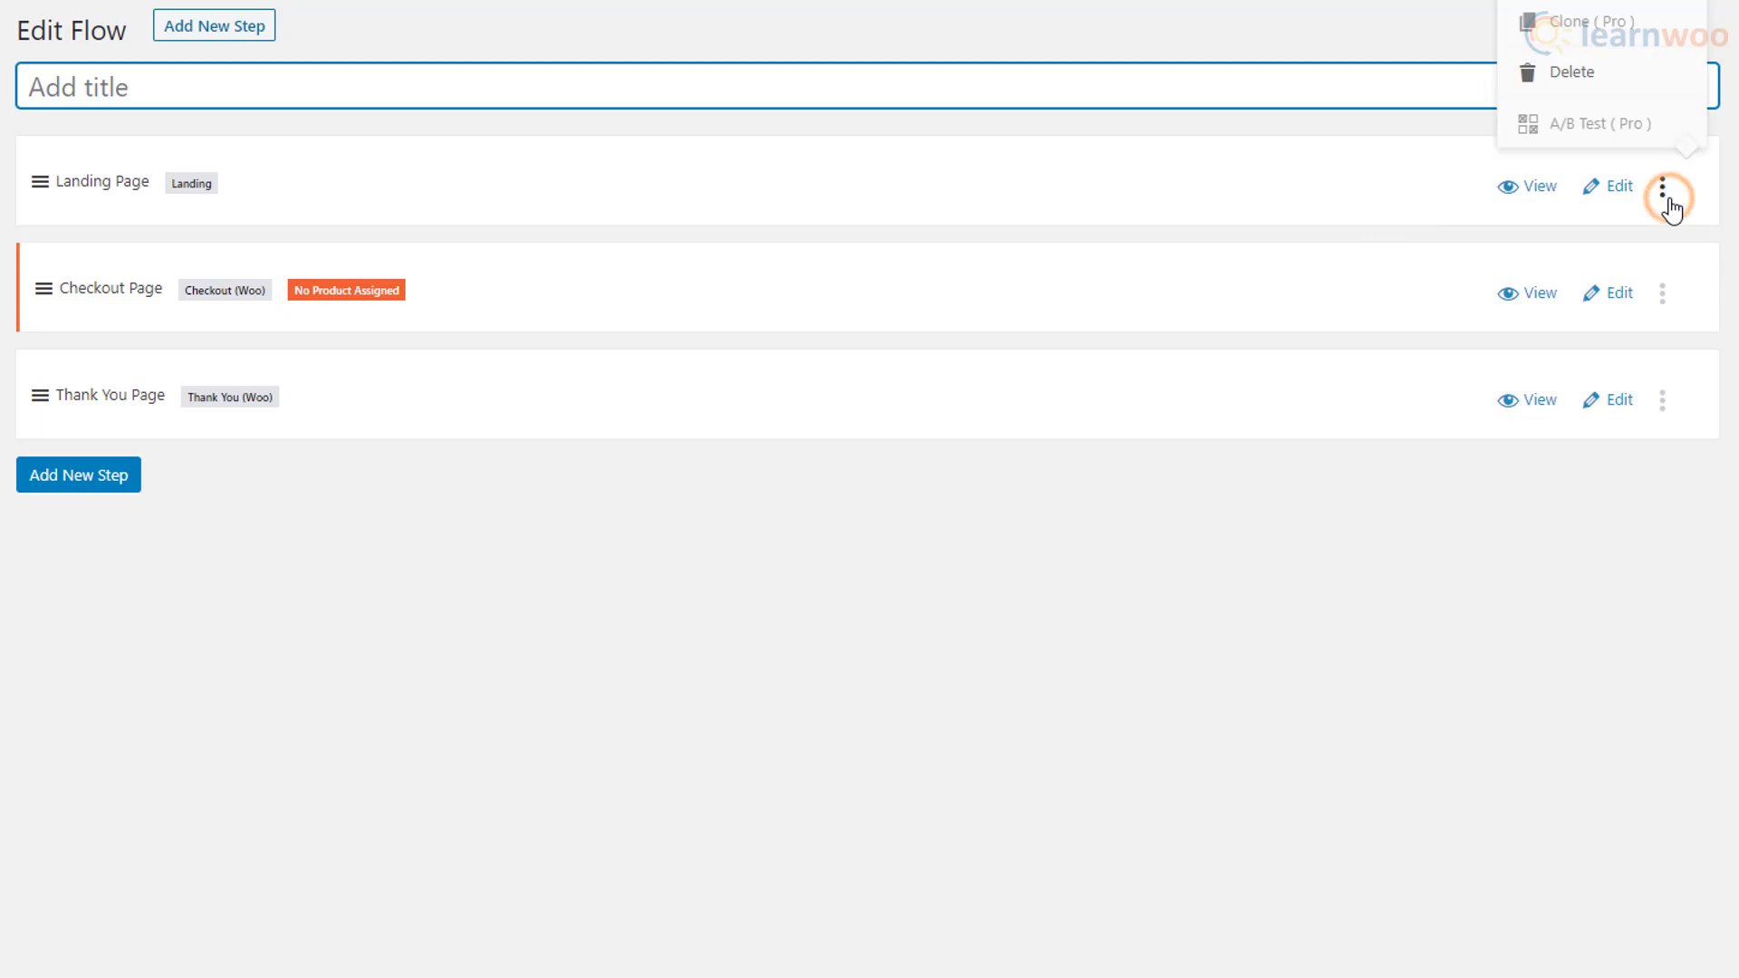
pyautogui.click(1574, 73)
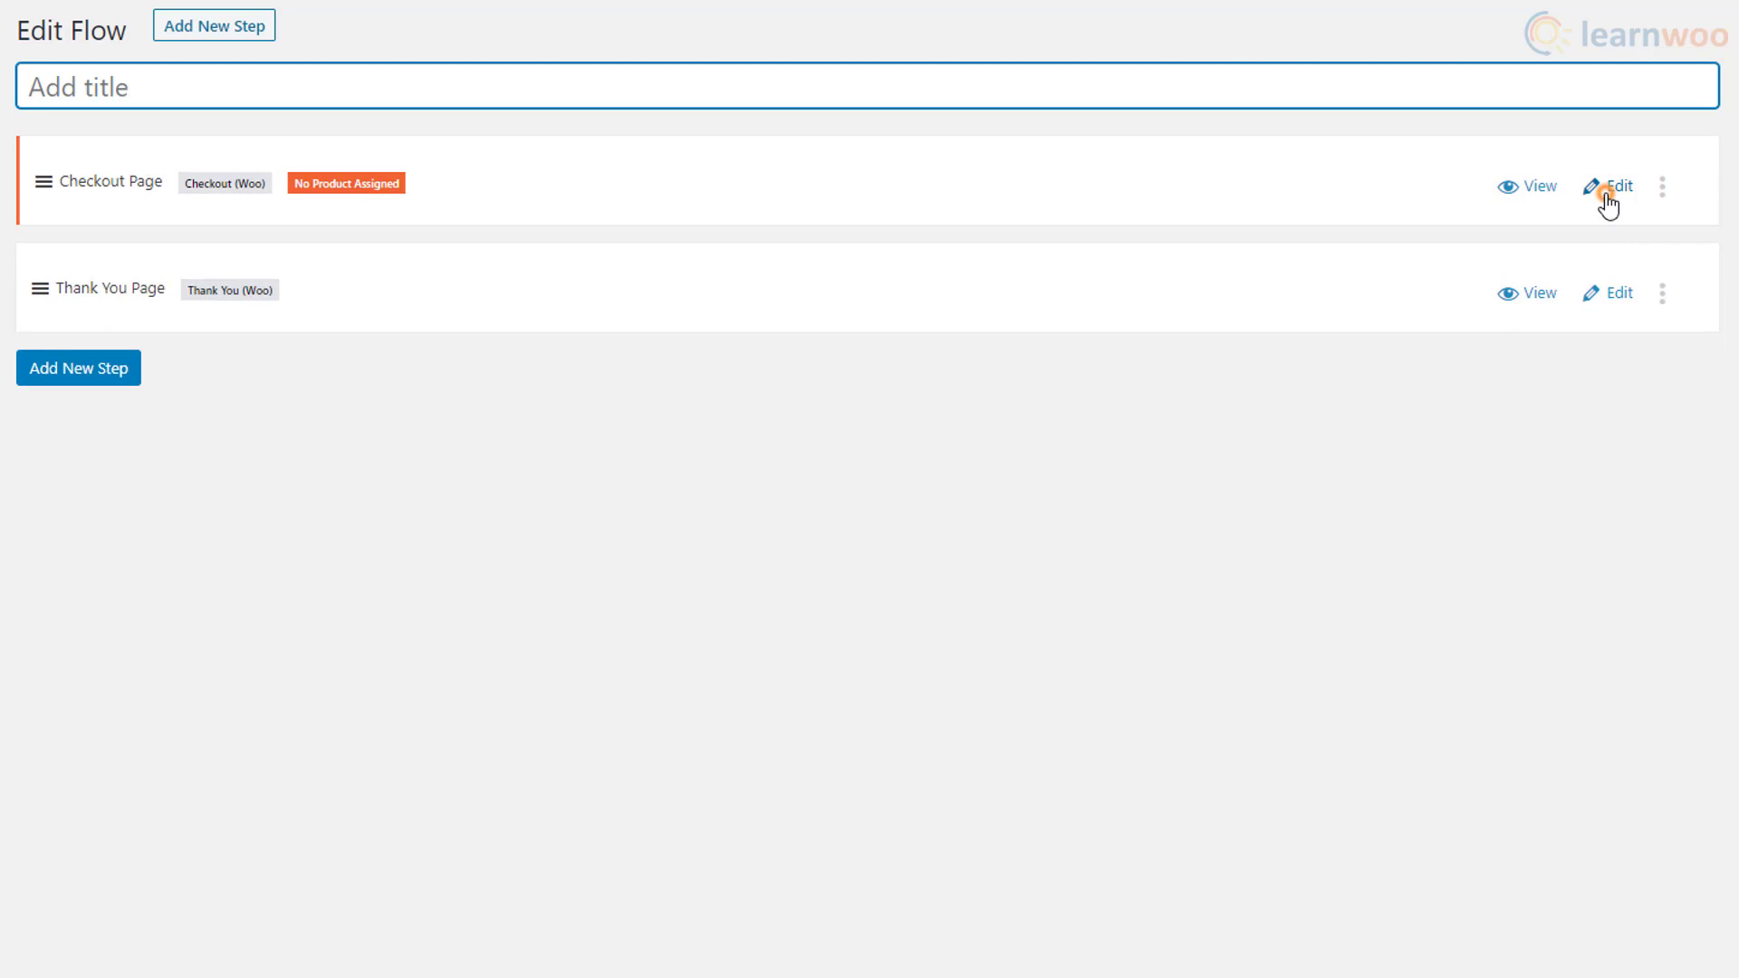
pyautogui.click(1601, 186)
pyautogui.scroll(-10, 1365, 274)
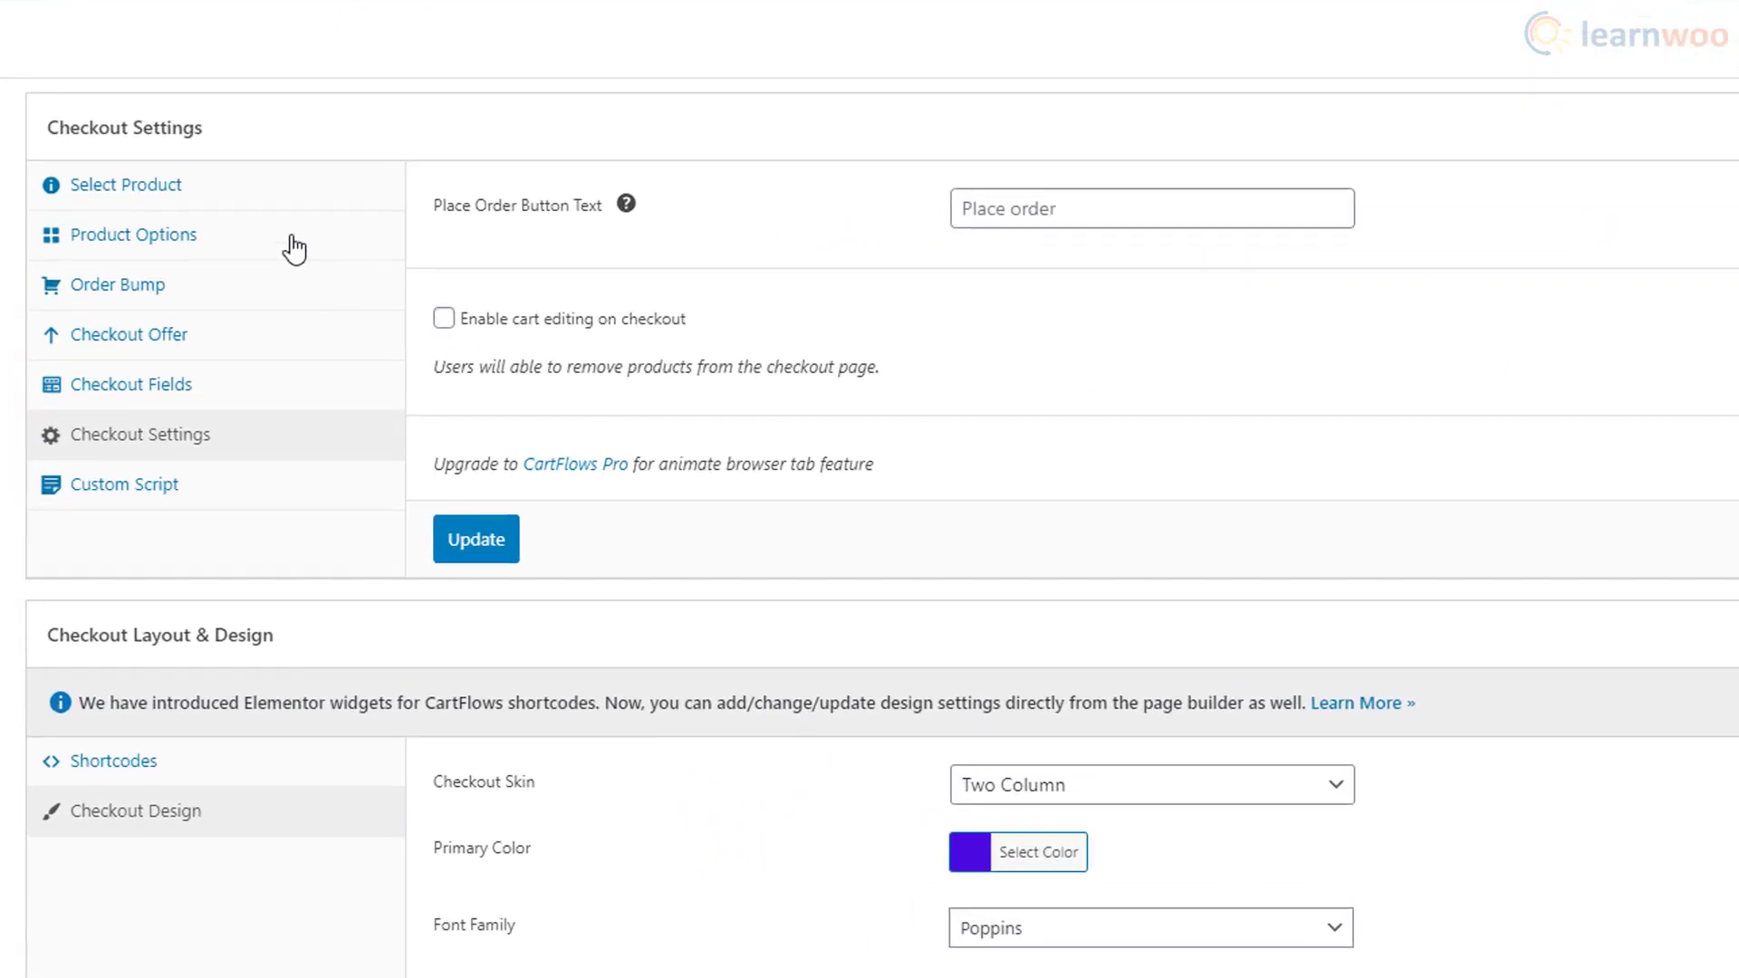
# Step: Assign the Woo Logo (T-SHIRT-WOO-LOGO) product to the checkout step
pyautogui.click(291, 237)
pyautogui.click(240, 195)
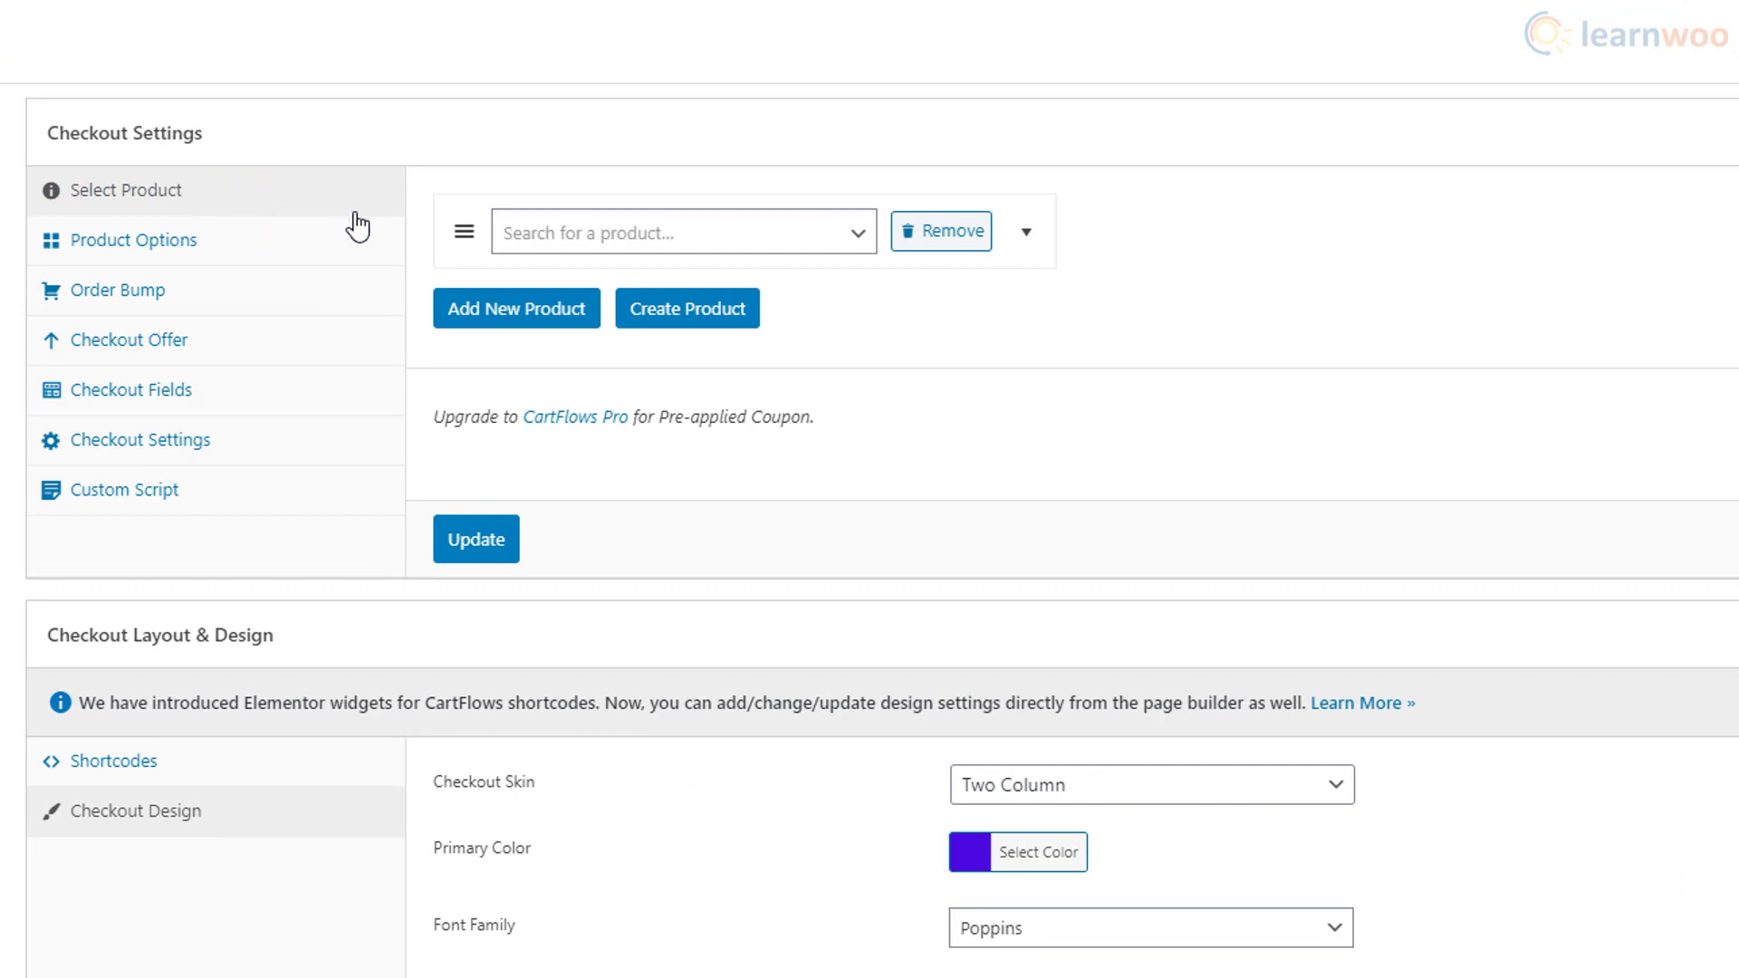
pyautogui.click(752, 243)
pyautogui.write('woo')
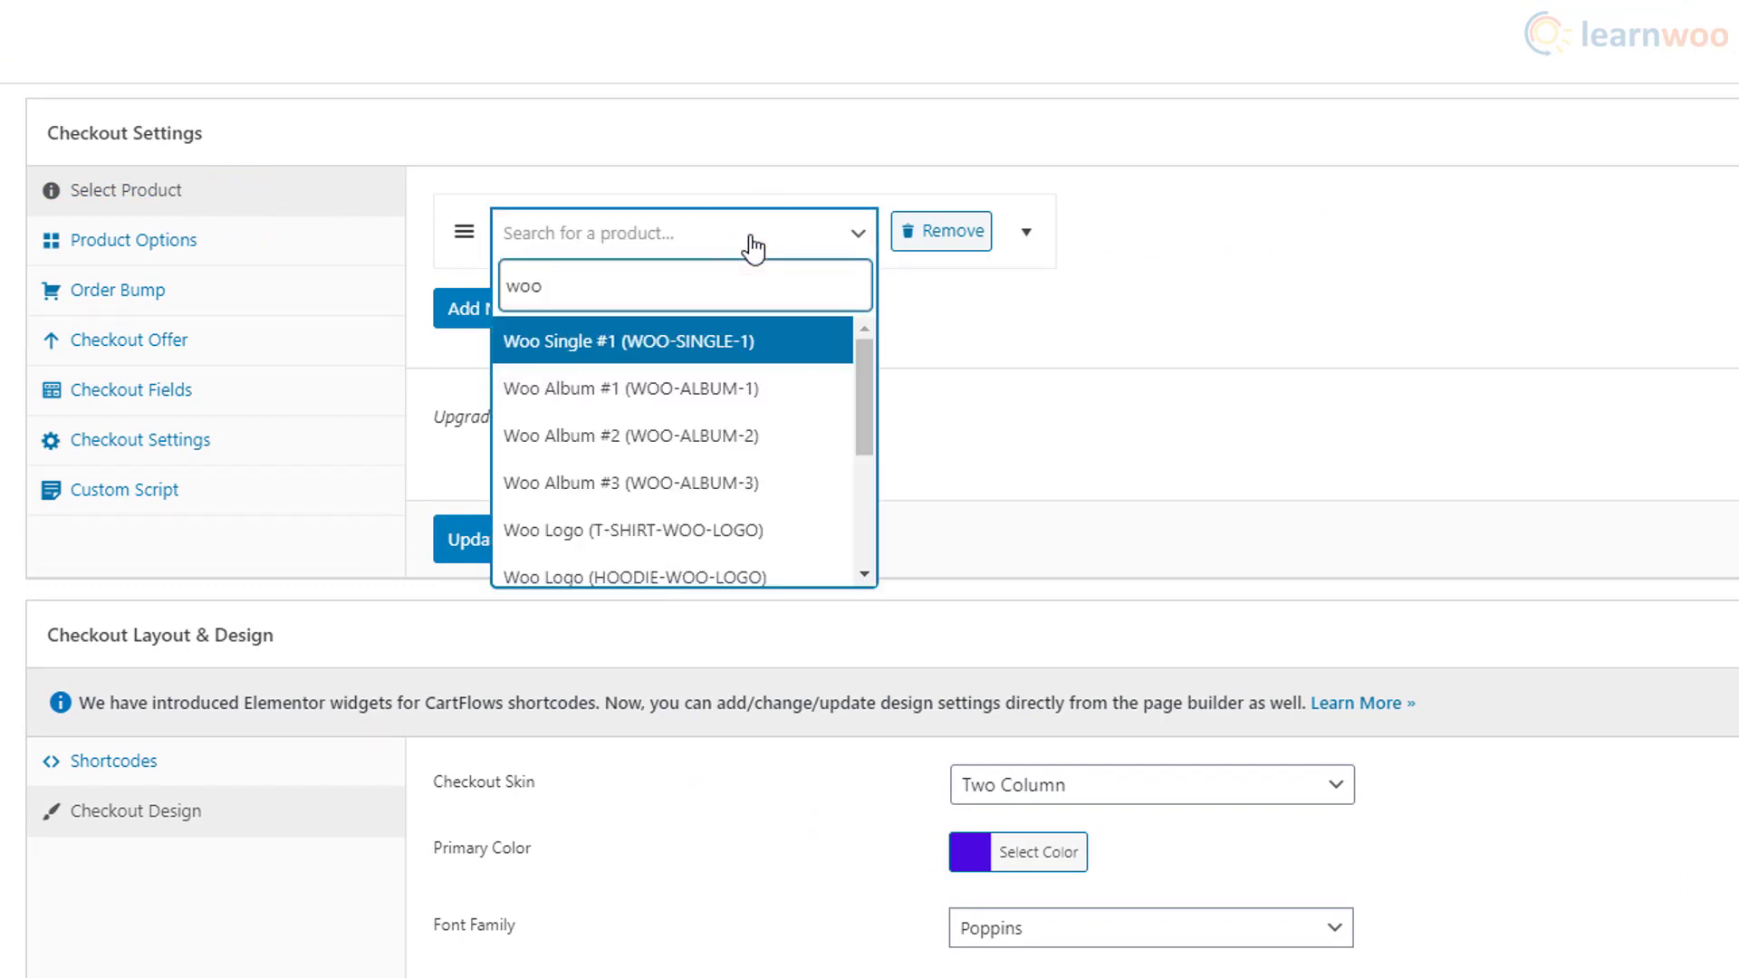
pyautogui.click(722, 533)
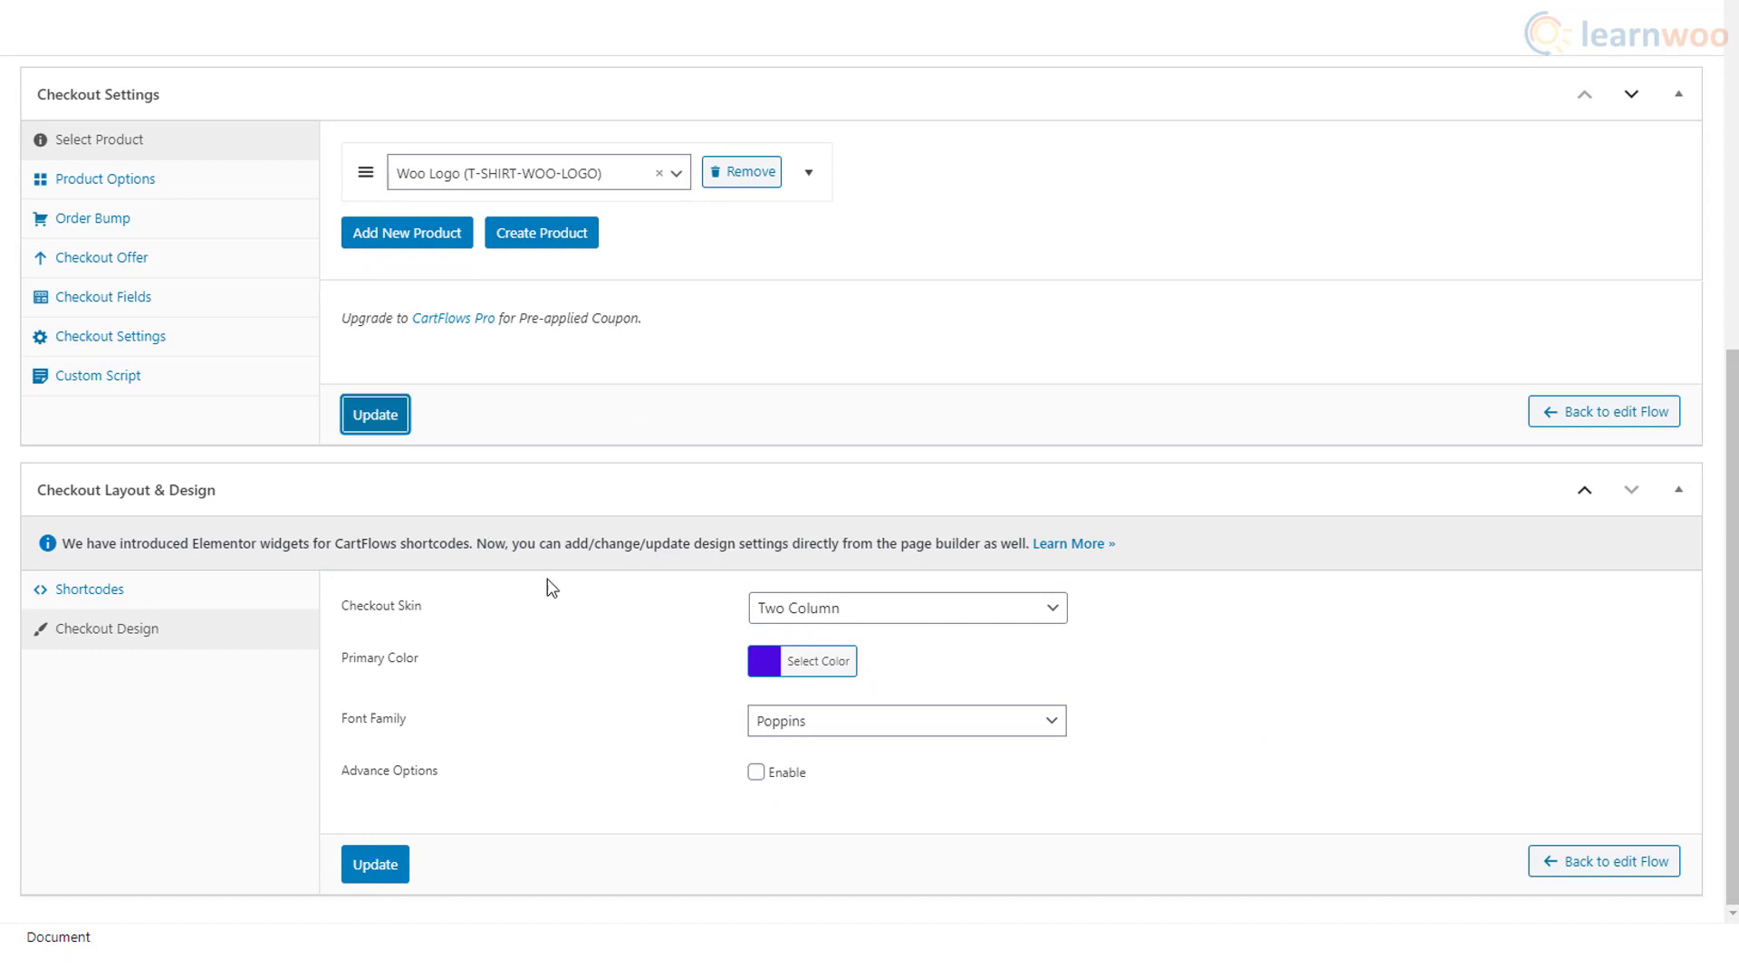
# Step: Enable the checkout's advanced design options and review the remaining settings
pyautogui.click(756, 772)
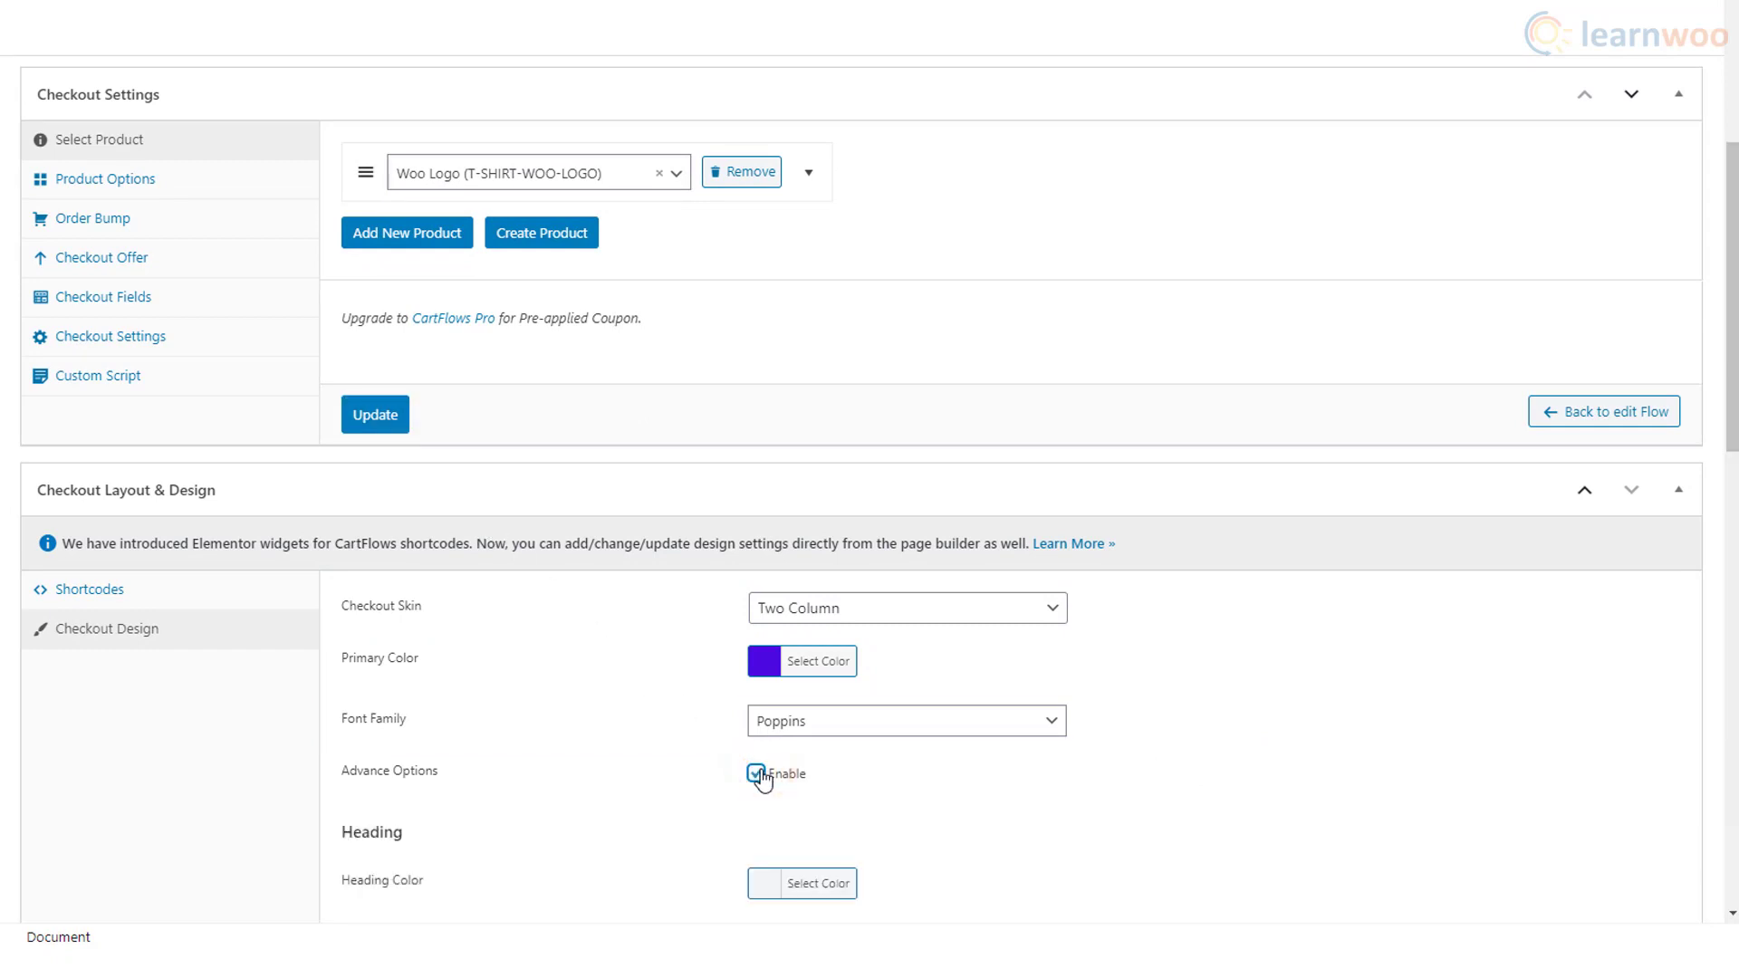
pyautogui.scroll(-8, 1085, 752)
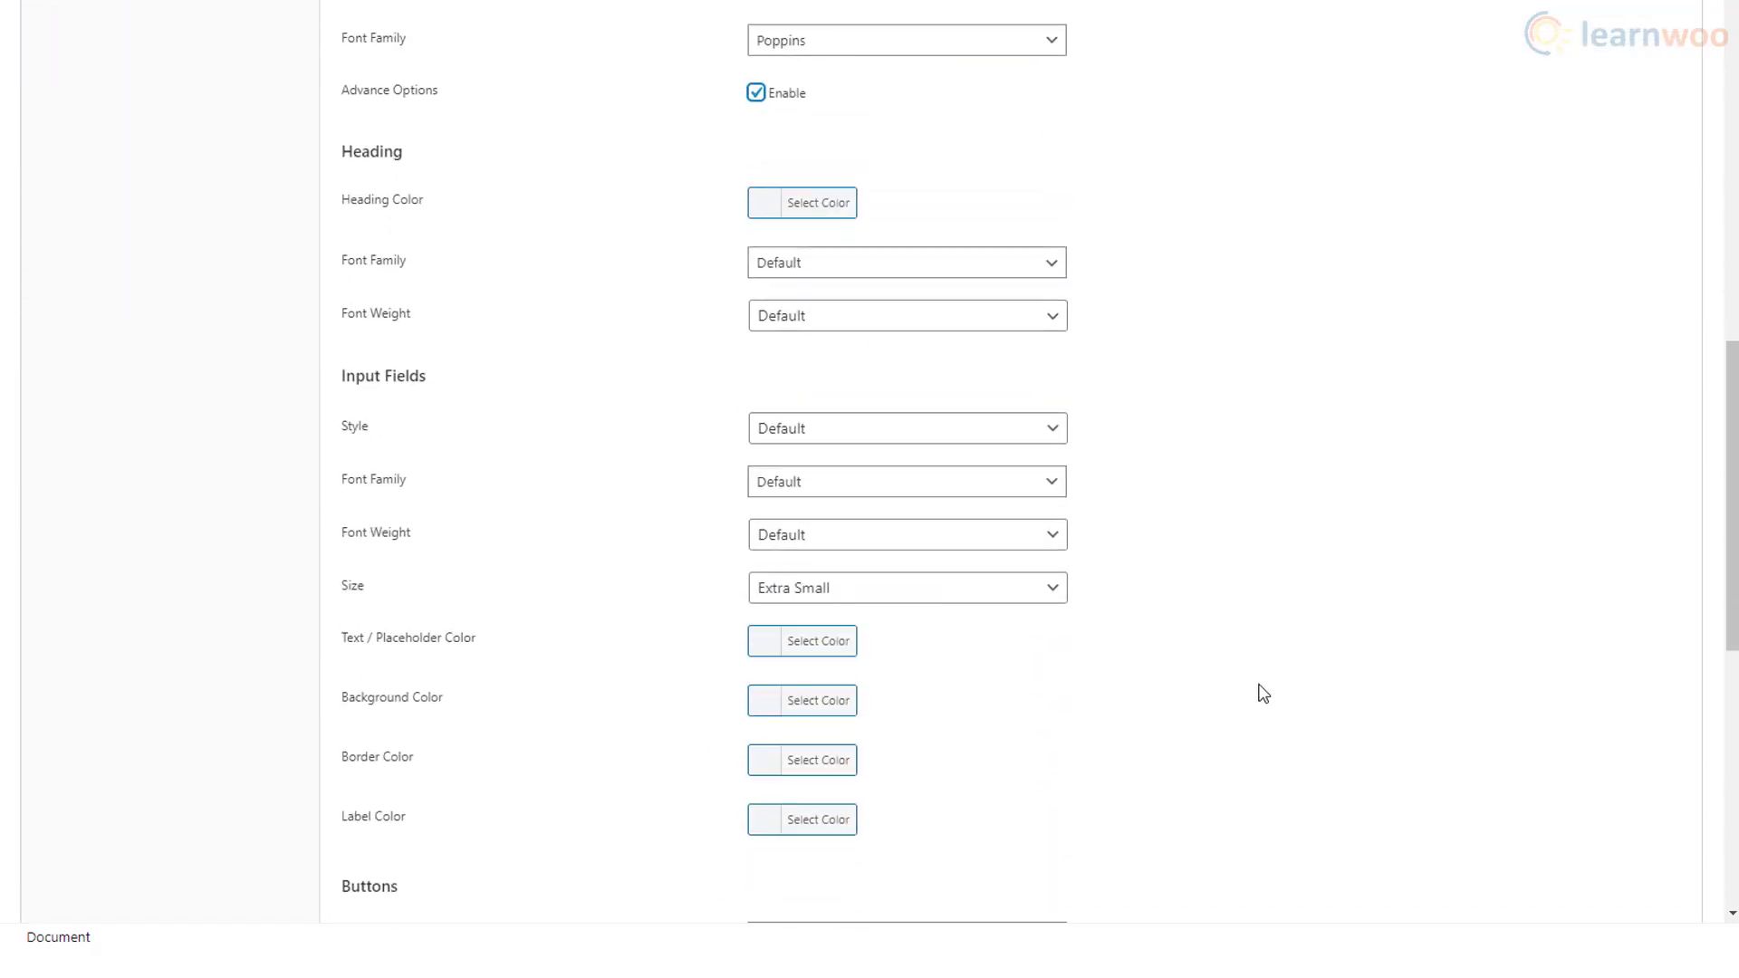
pyautogui.scroll(-3, 1273, 691)
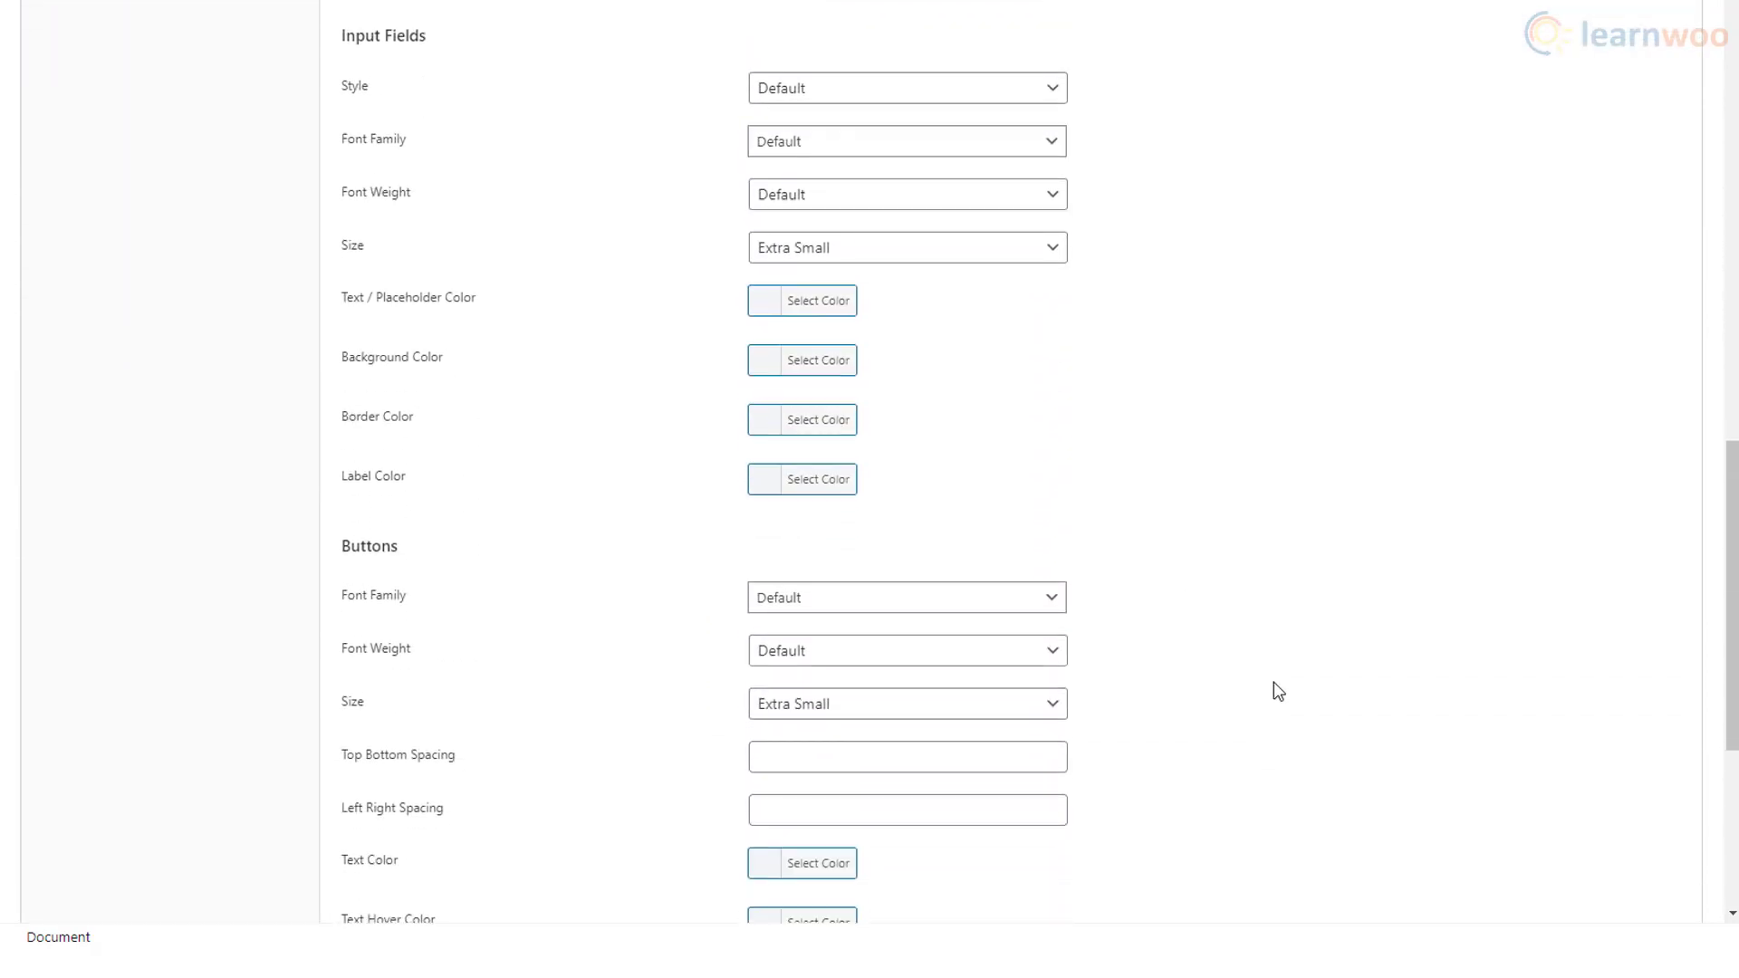
pyautogui.scroll(-4, 1277, 691)
pyautogui.scroll(-2, 1130, 780)
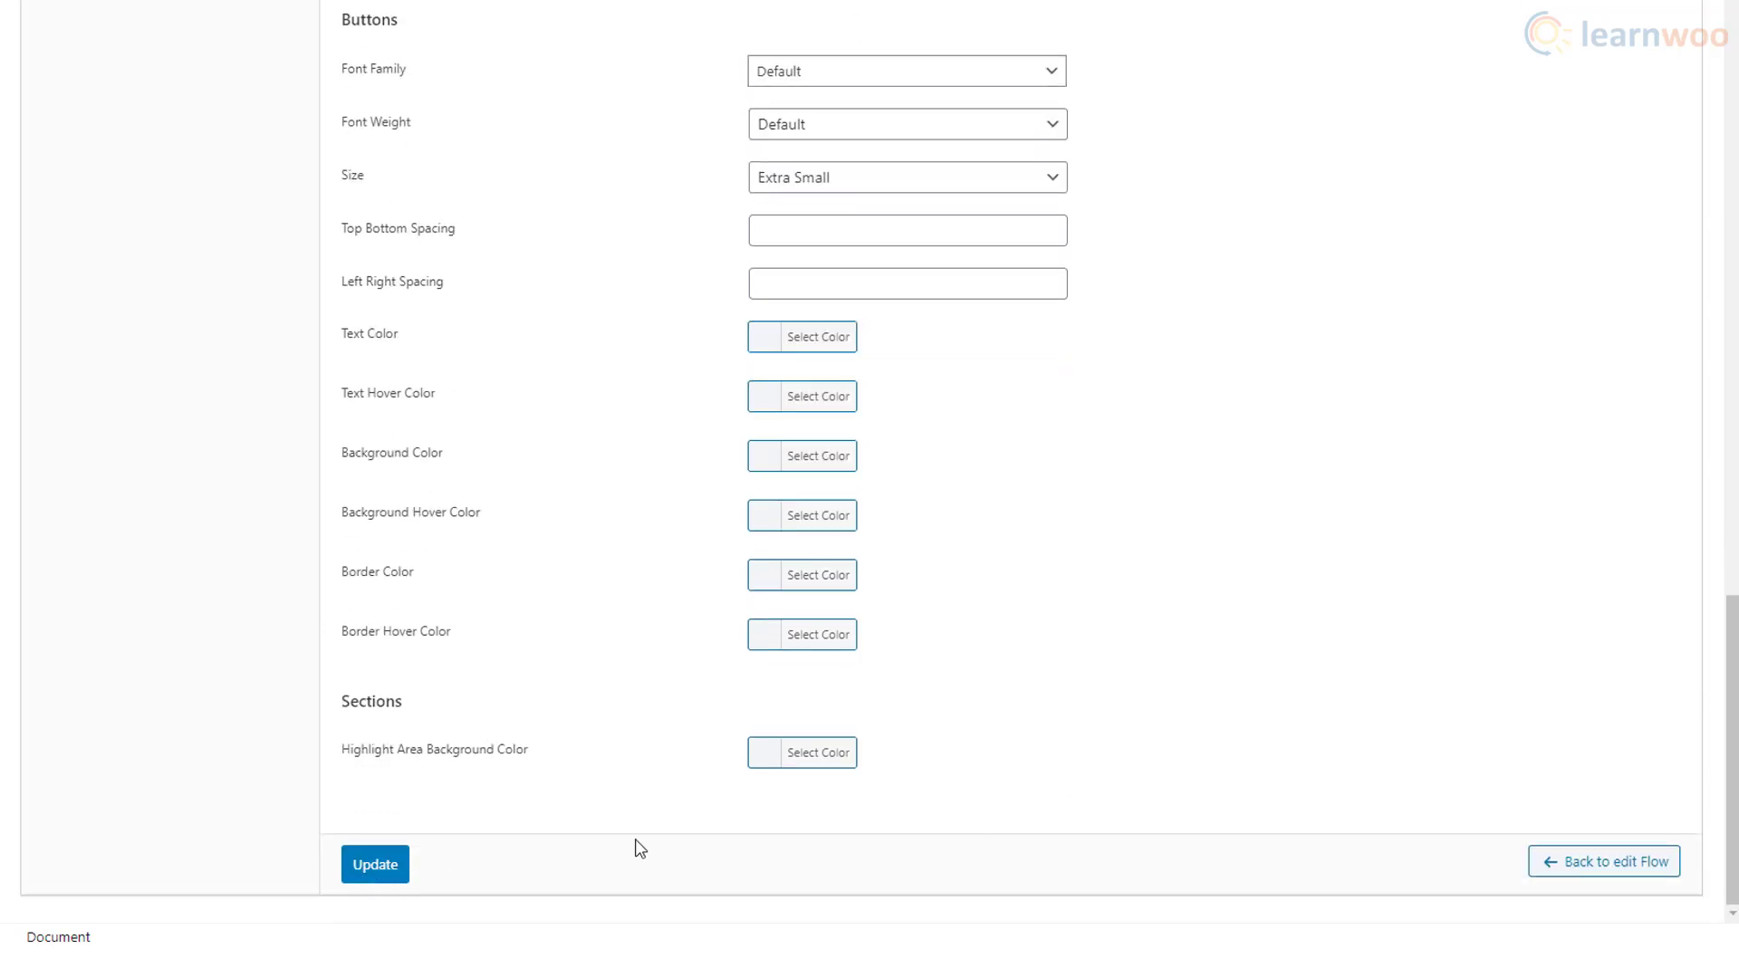
pyautogui.scroll(15, 1584, 105)
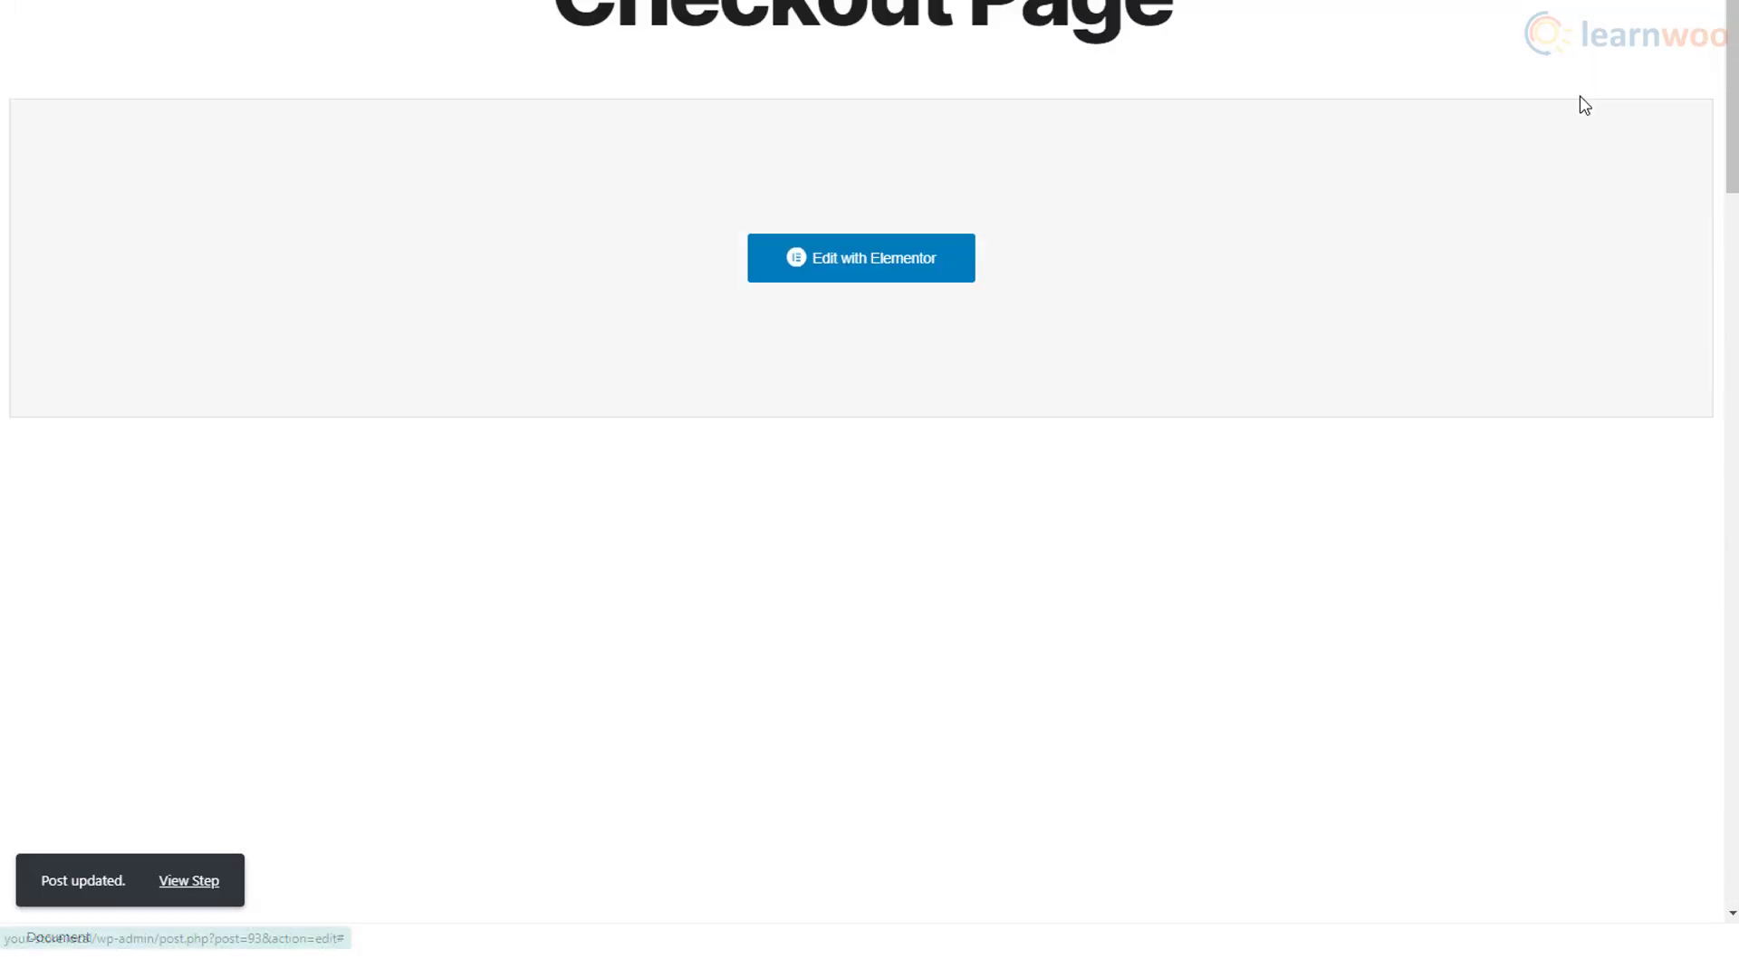
# Step: Open the checkout page in Elementor and review its billing details and order summary layout
pyautogui.click(903, 266)
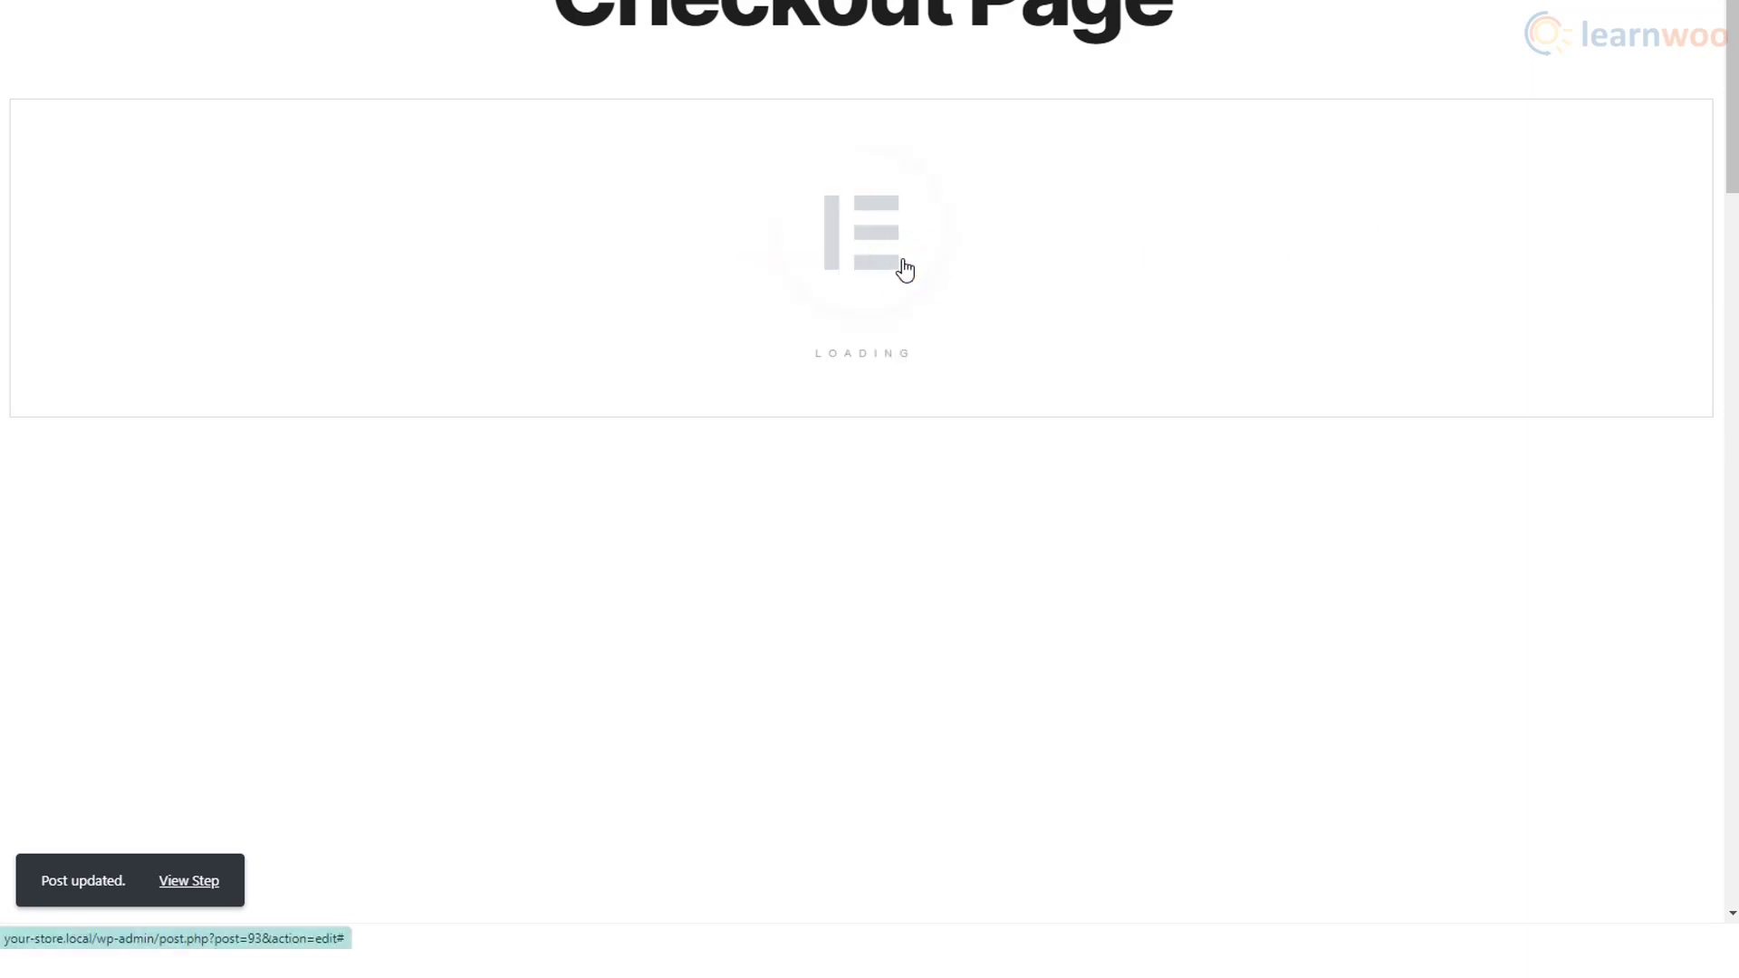
pyautogui.scroll(-10, 451, 476)
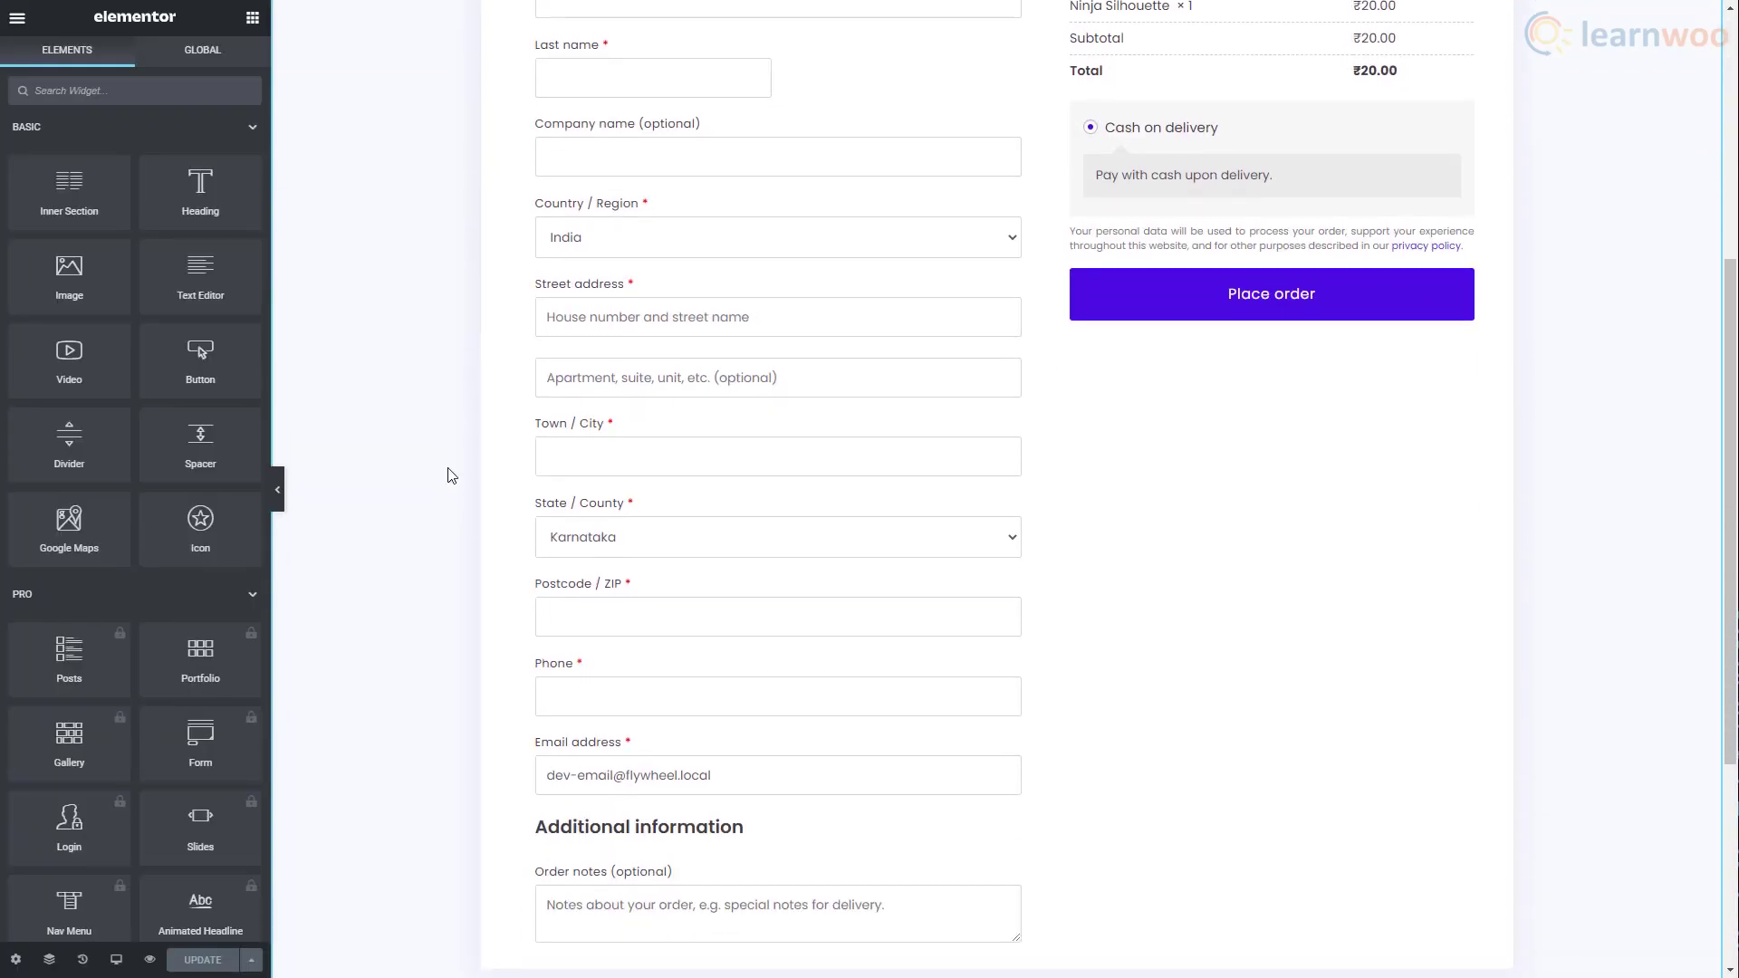
pyautogui.scroll(10, 453, 475)
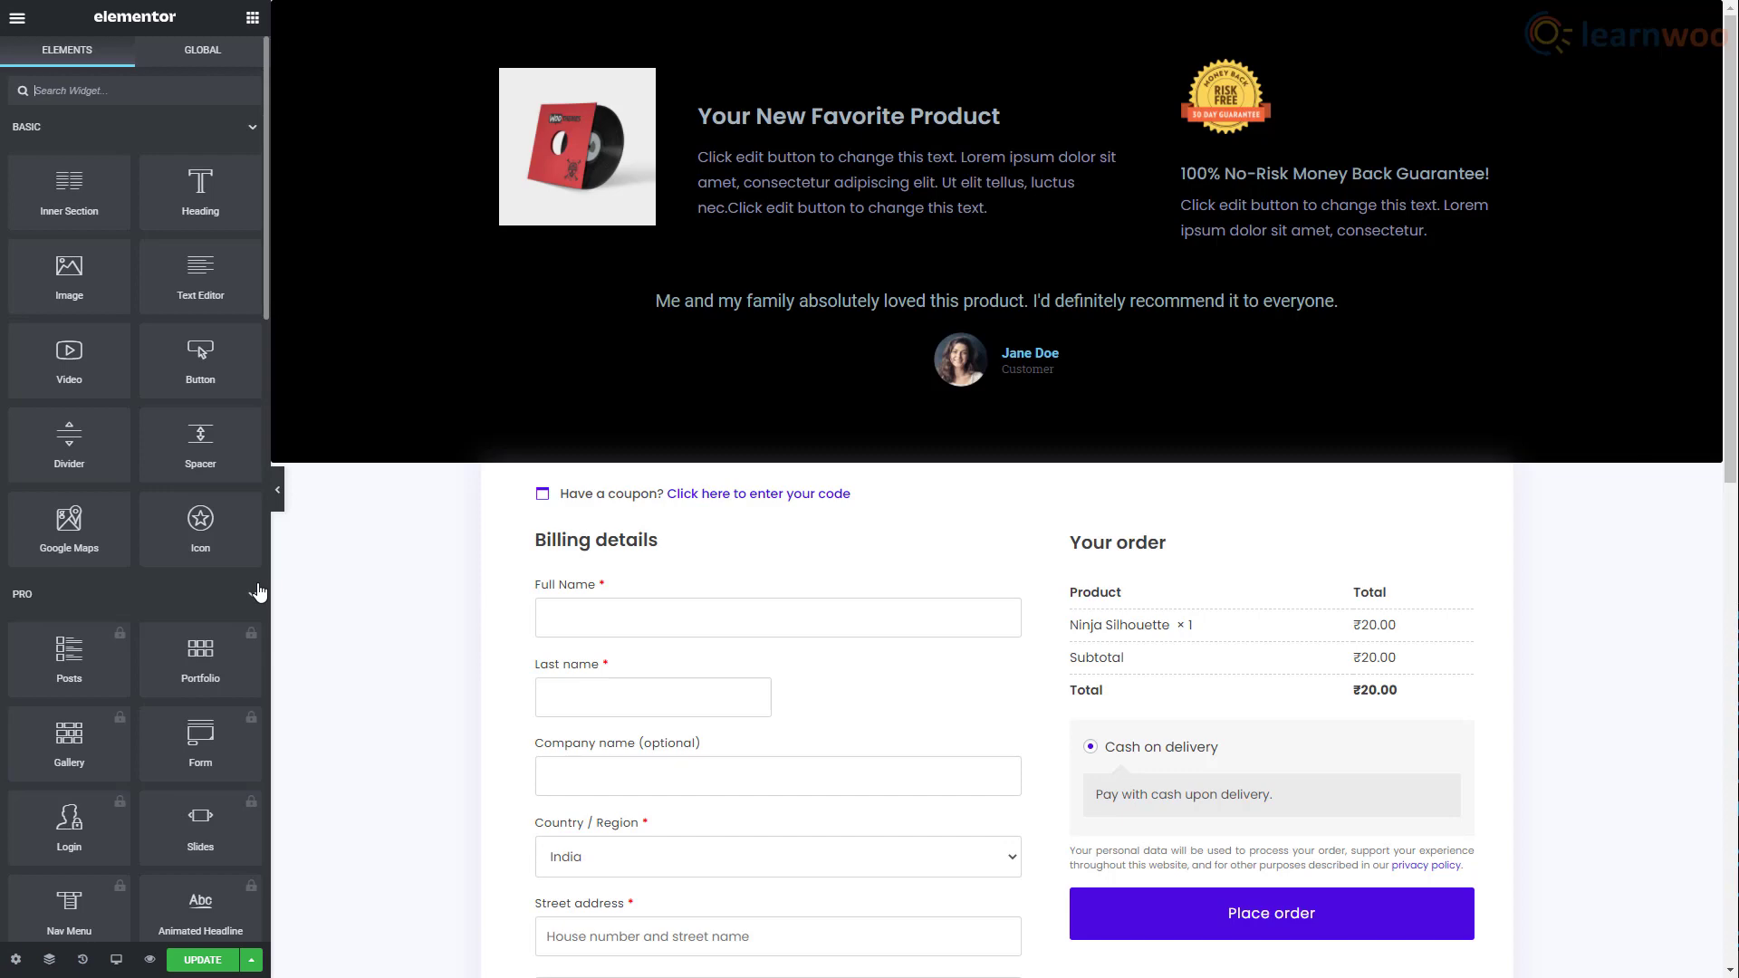
pyautogui.scroll(-1, 258, 592)
pyautogui.scroll(-12, 299, 484)
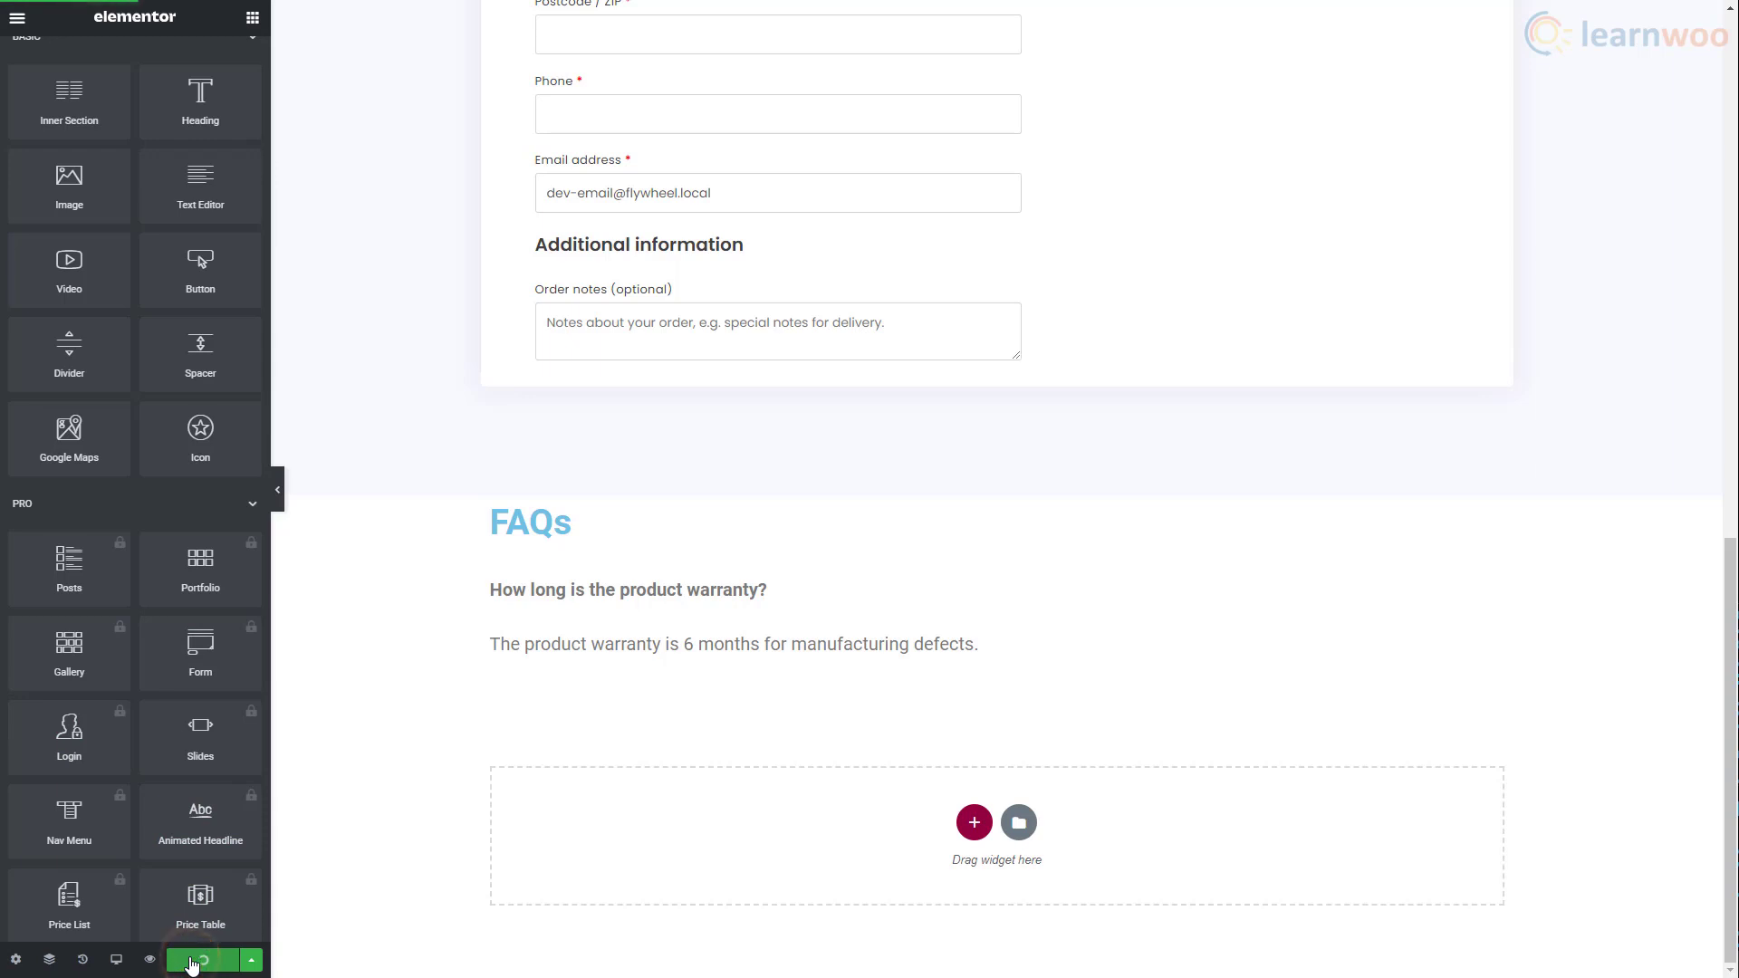
pyautogui.click(20, 28)
# Step: Leave Elementor, clear the Woo Logo product from the Checkout step, update it, and return to the flow
pyautogui.click(120, 337)
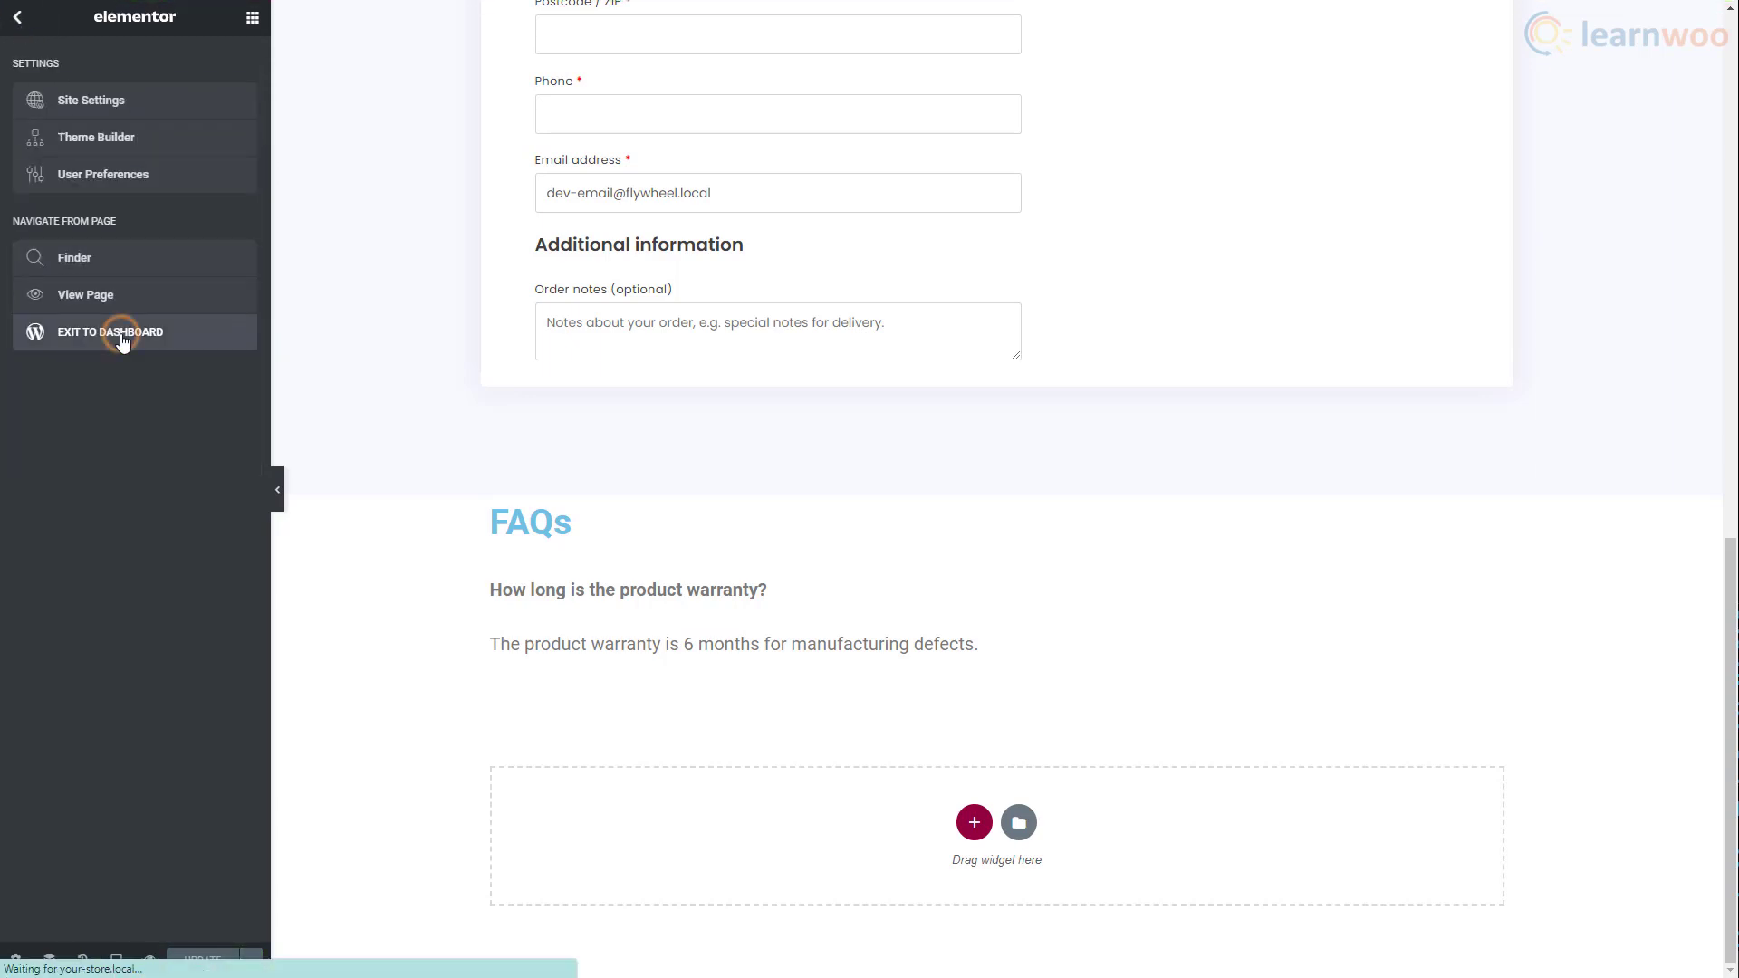
pyautogui.scroll(-6, 218, 415)
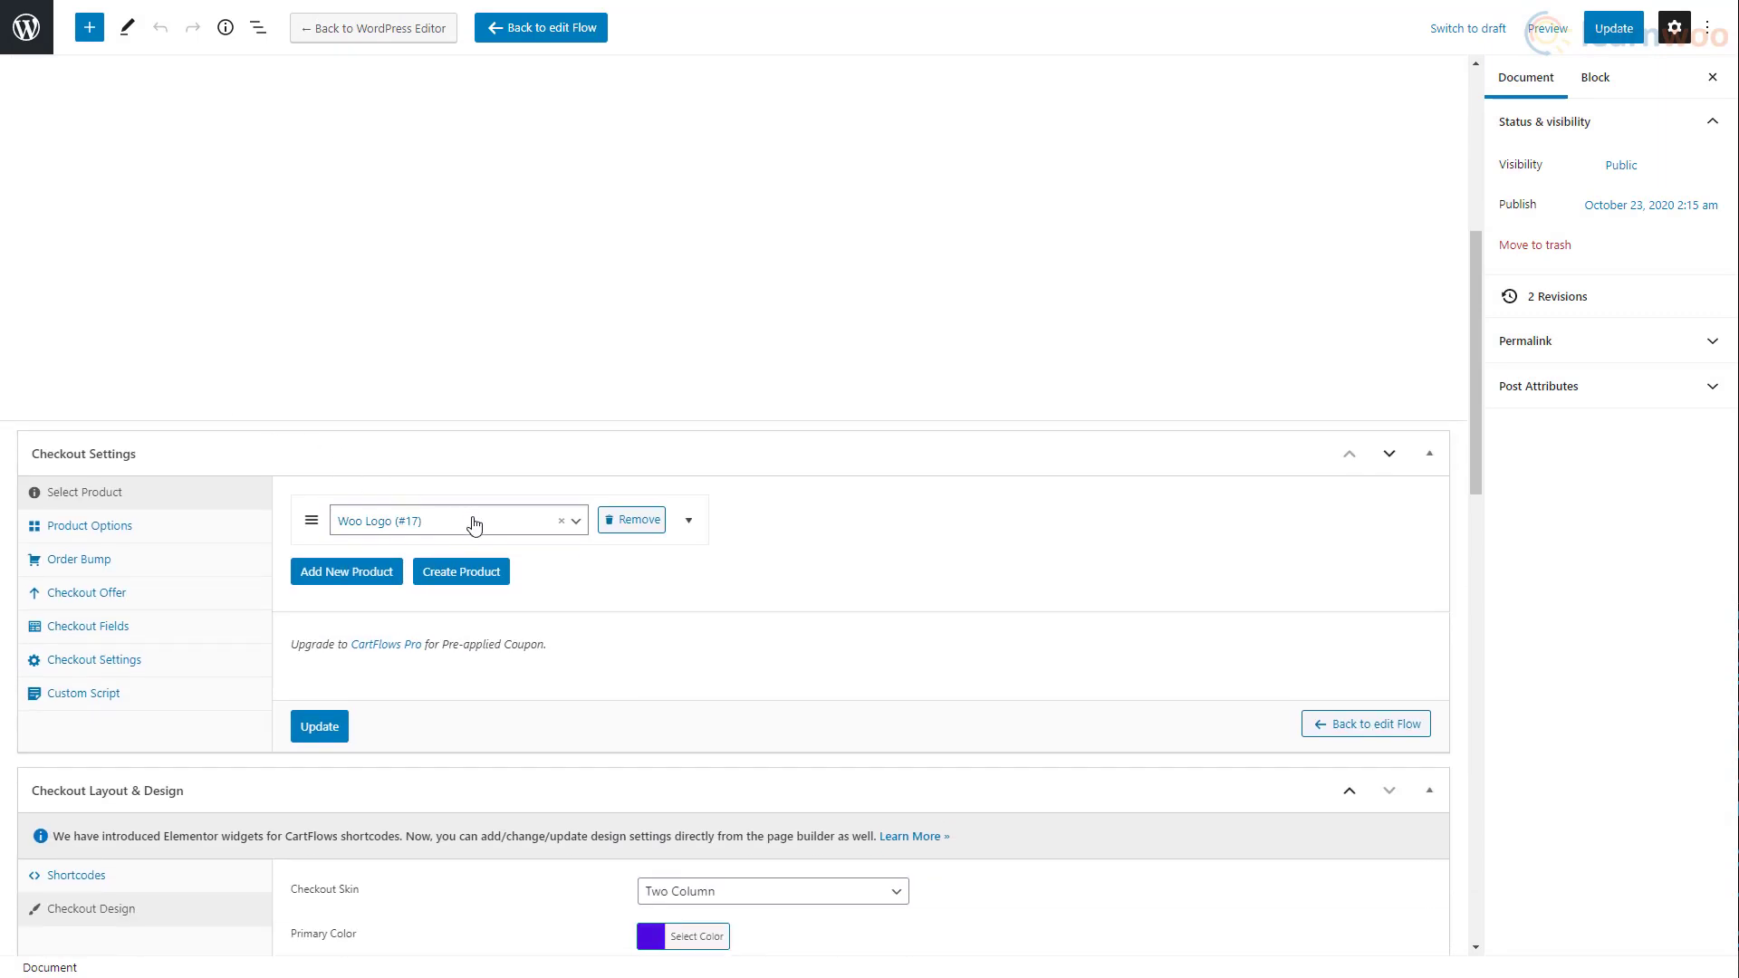
pyautogui.click(561, 524)
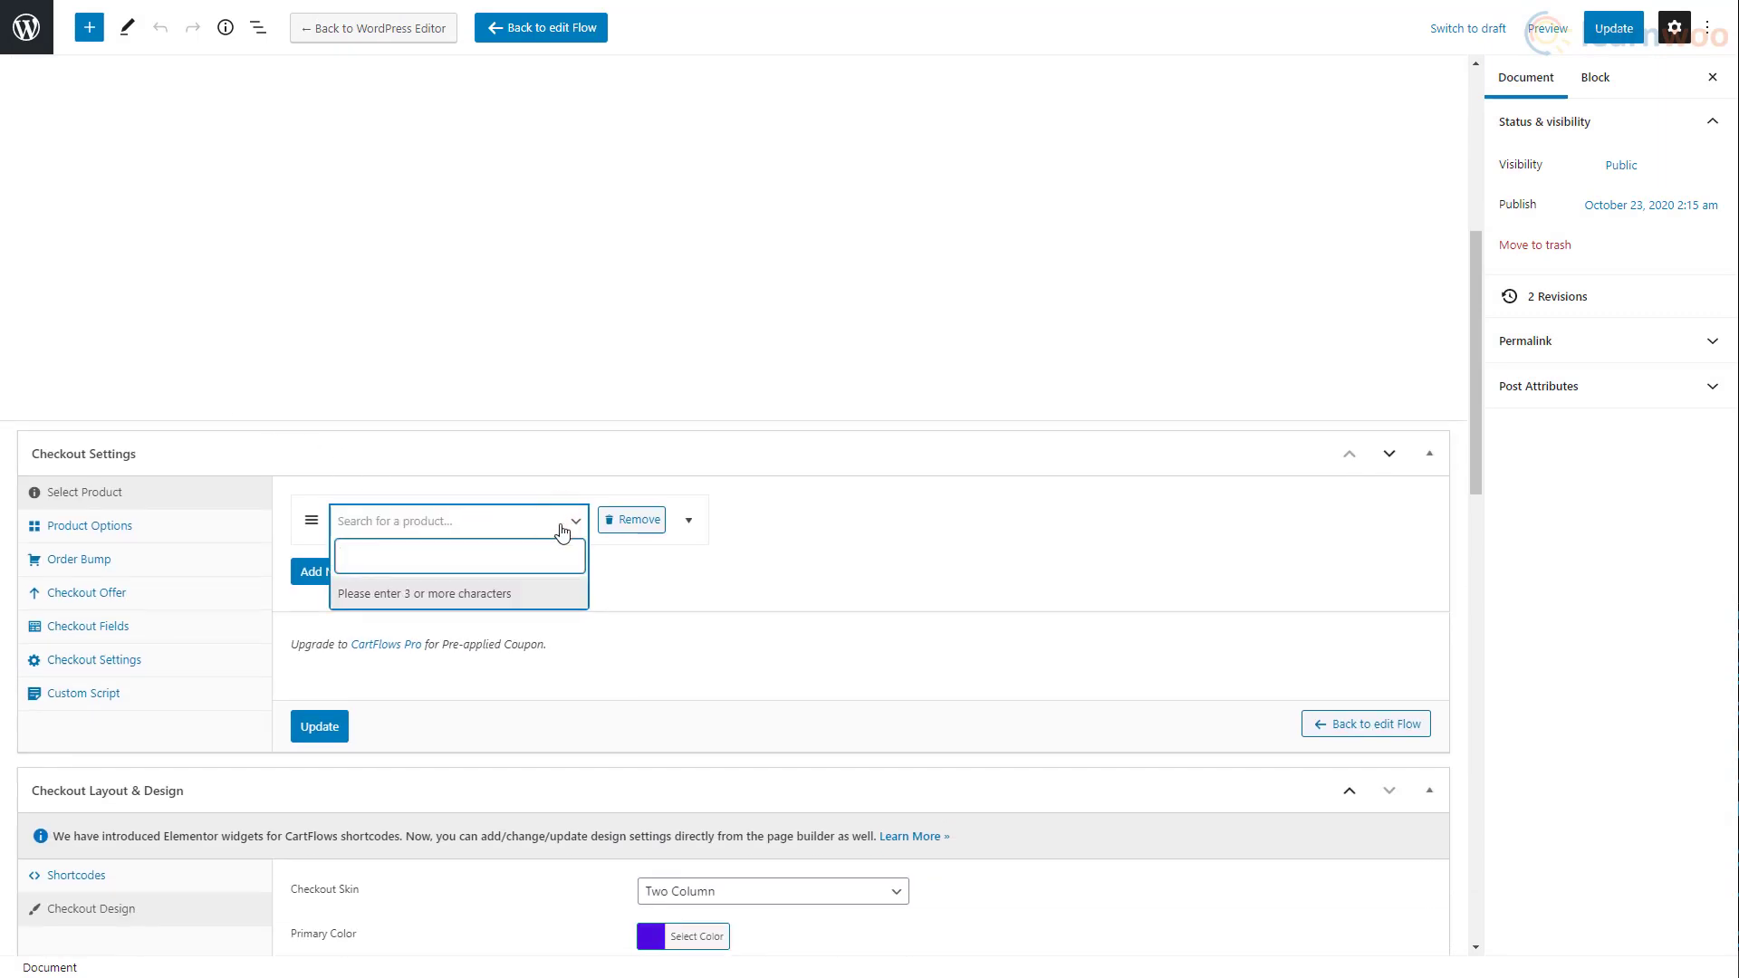
pyautogui.click(659, 591)
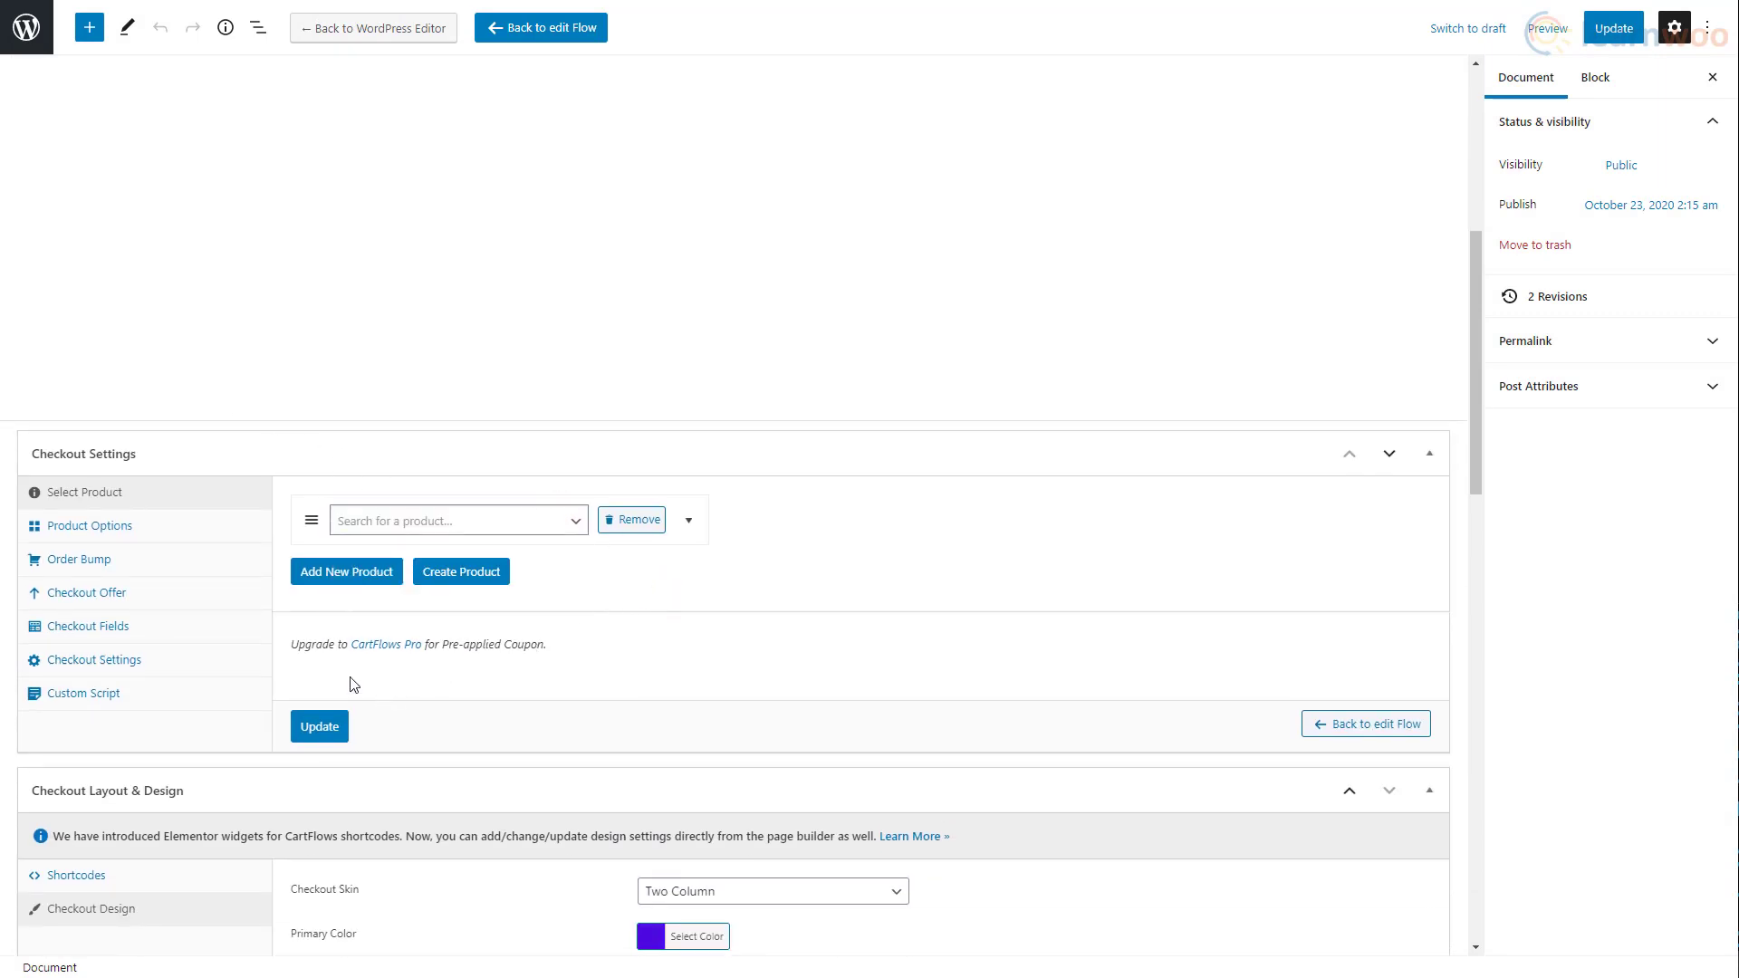
pyautogui.click(326, 729)
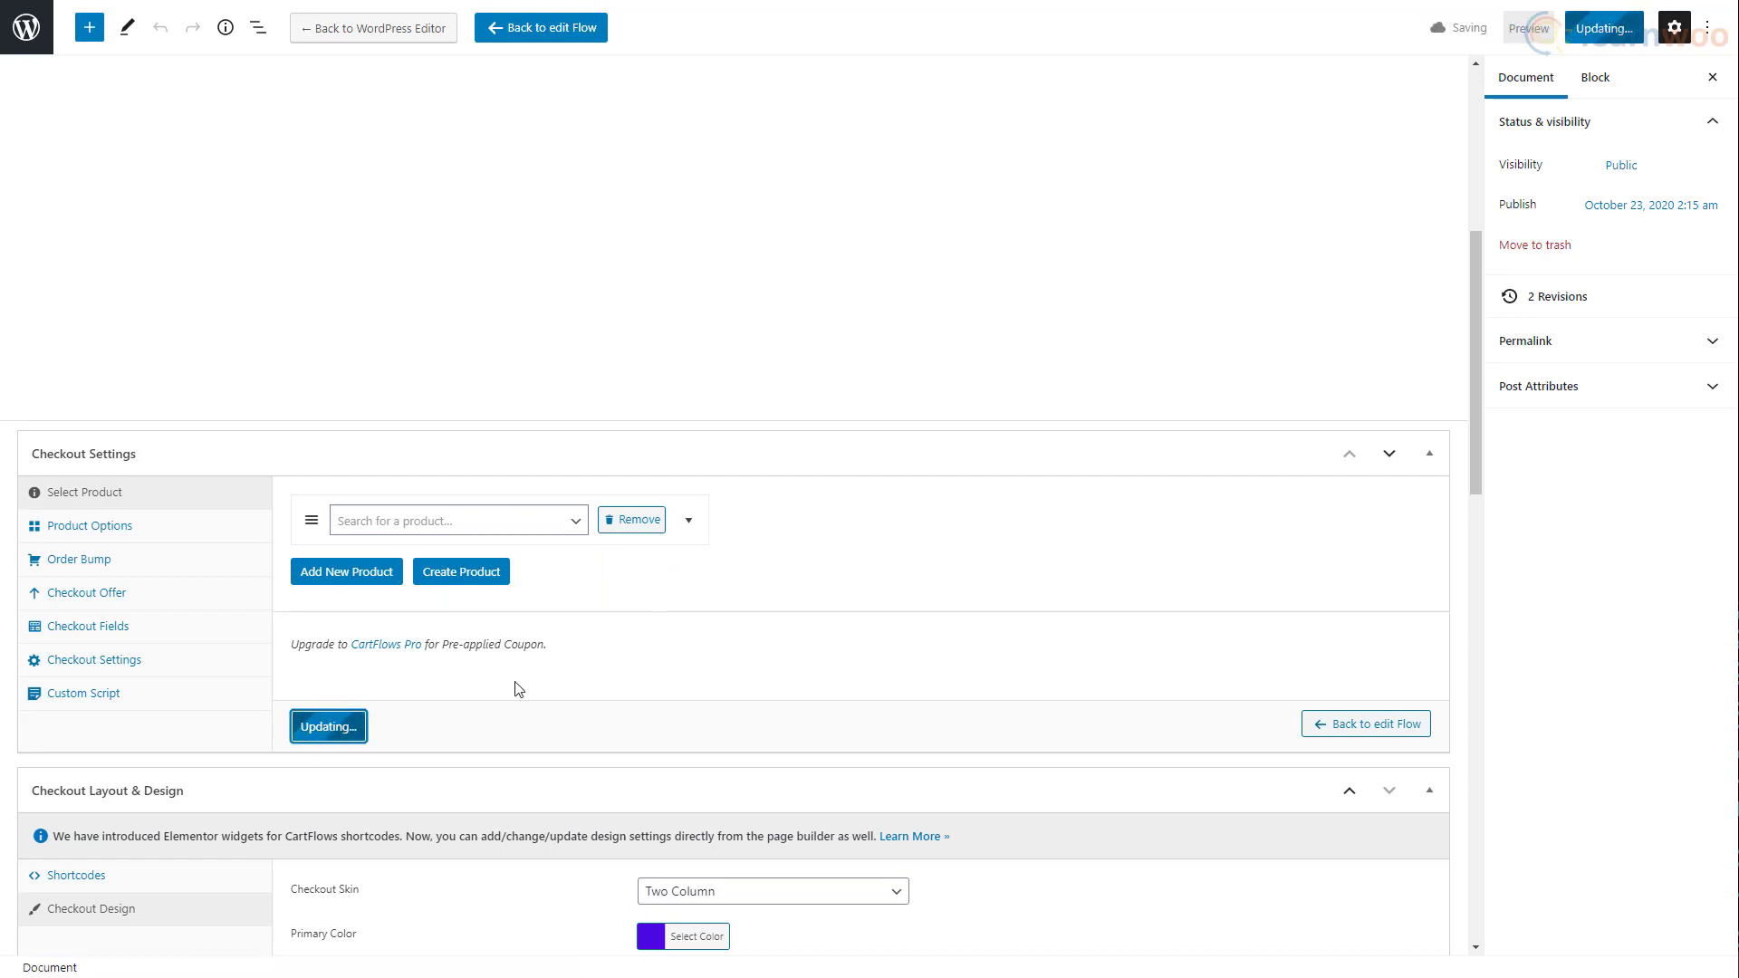
pyautogui.click(573, 36)
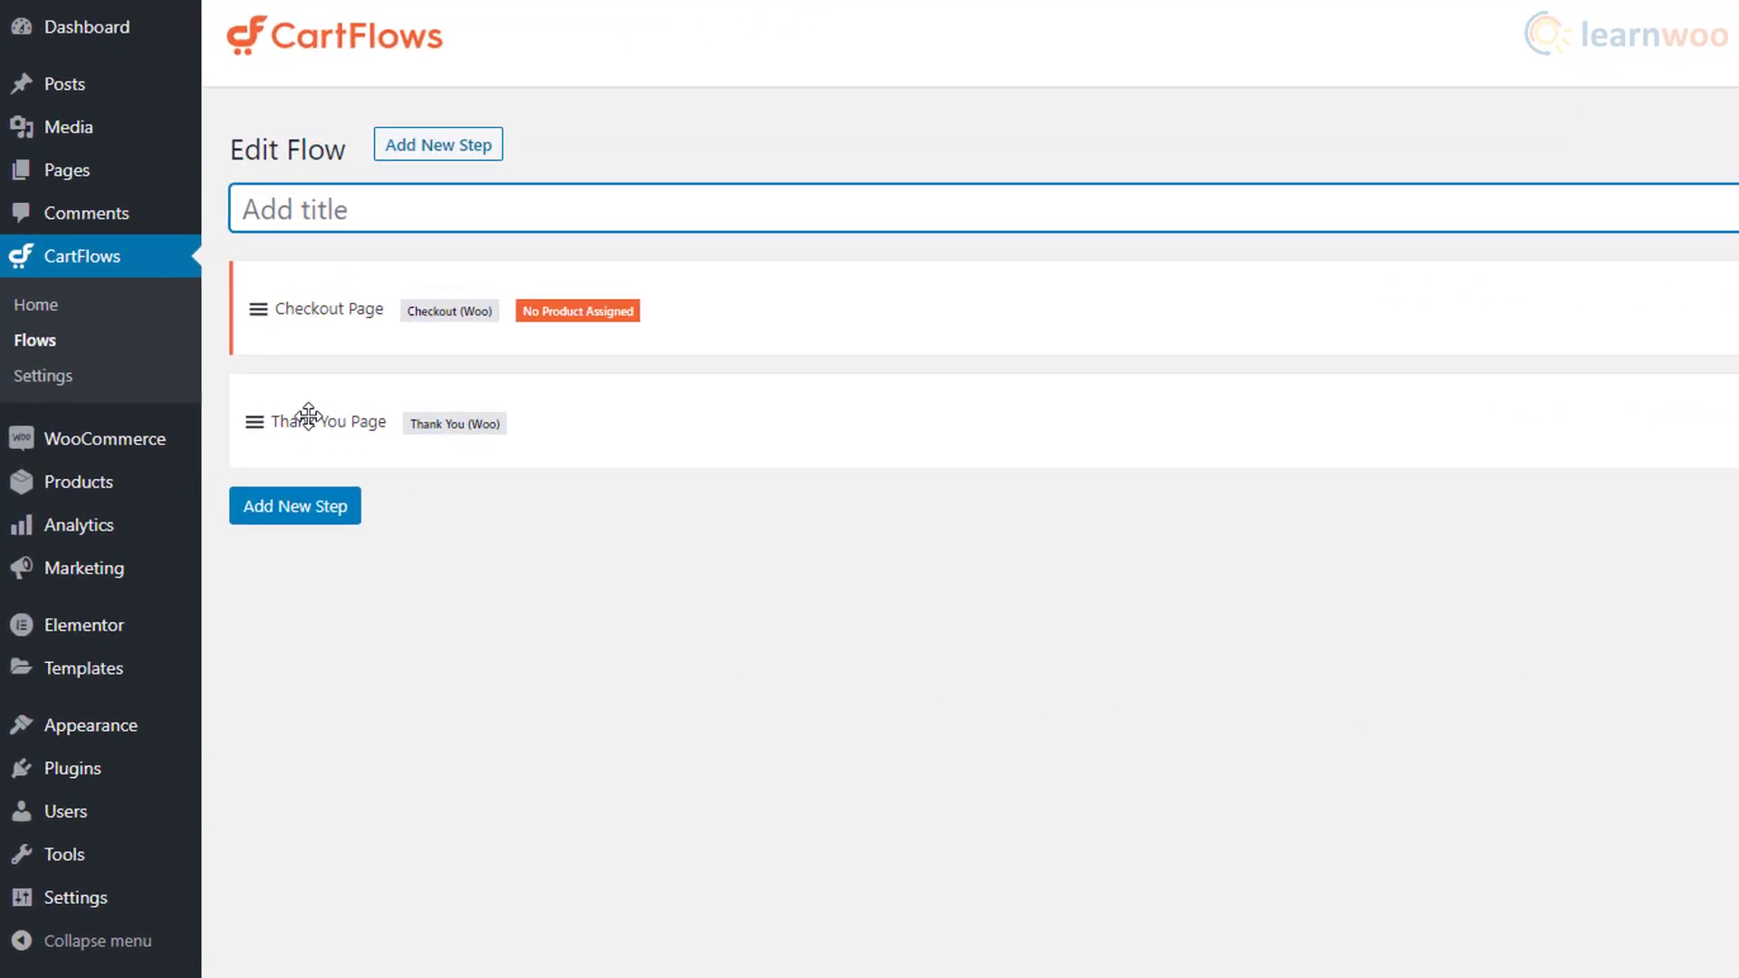
# Step: In CartFlows Settings, choose Checkout Page (#93) as the Global Checkout and save the changes
pyautogui.click(60, 382)
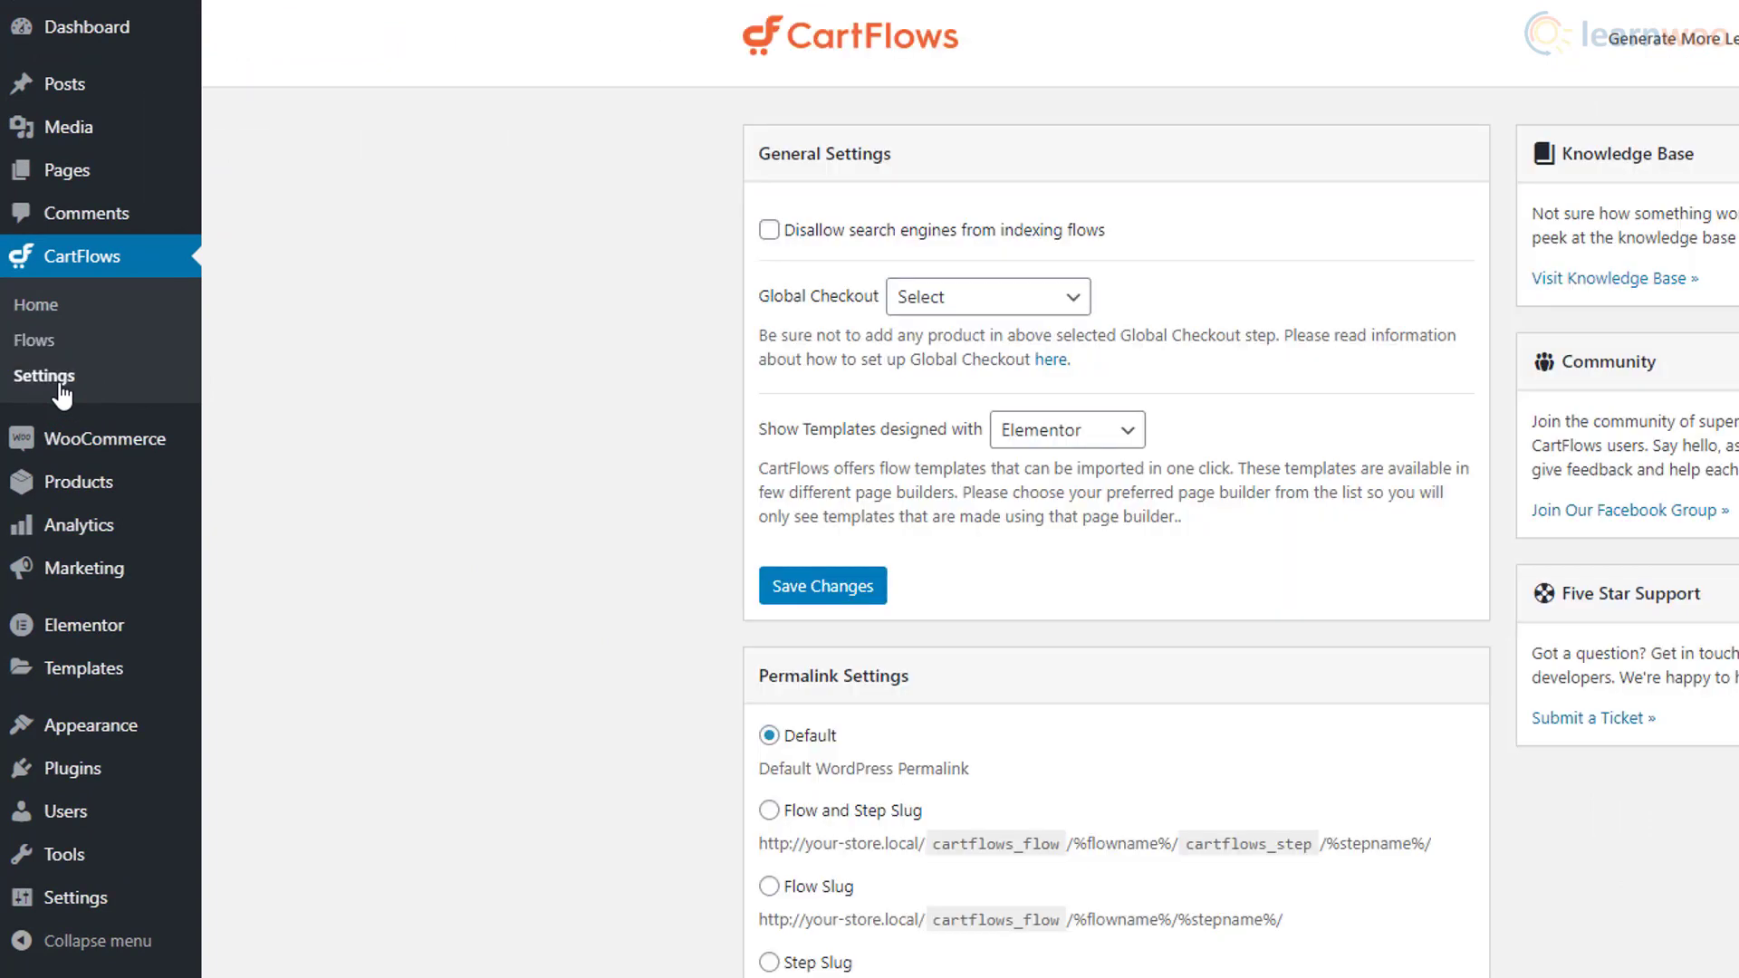
pyautogui.click(1058, 317)
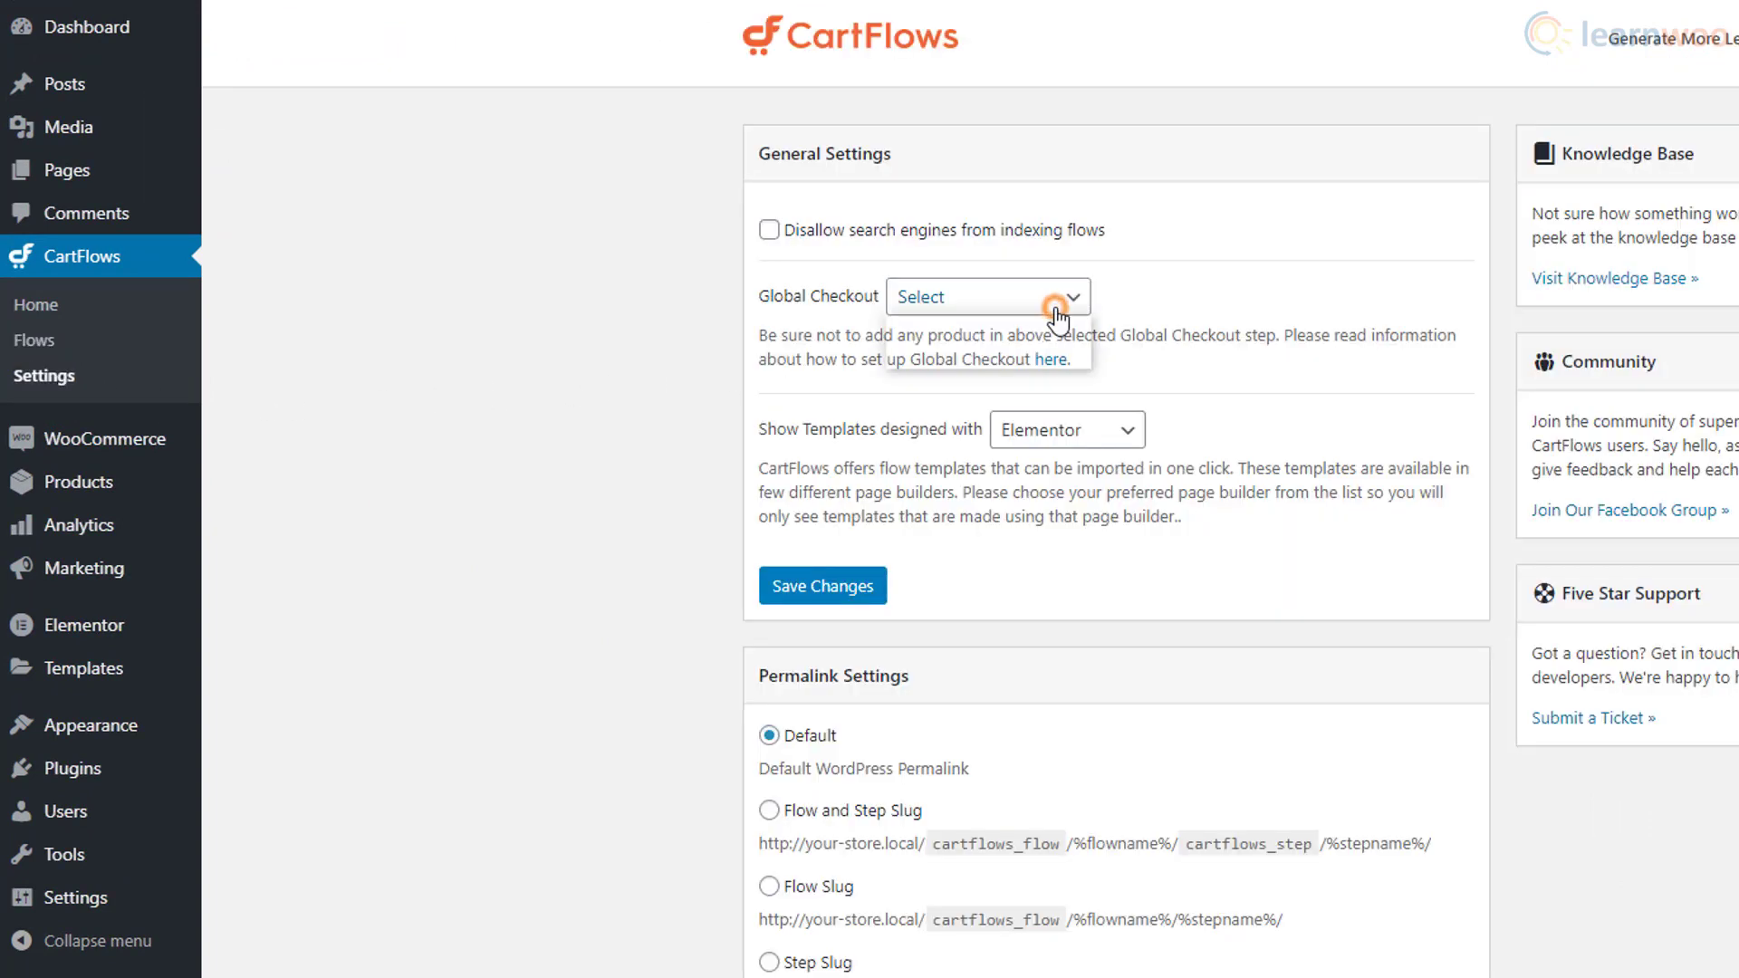
pyautogui.click(1067, 356)
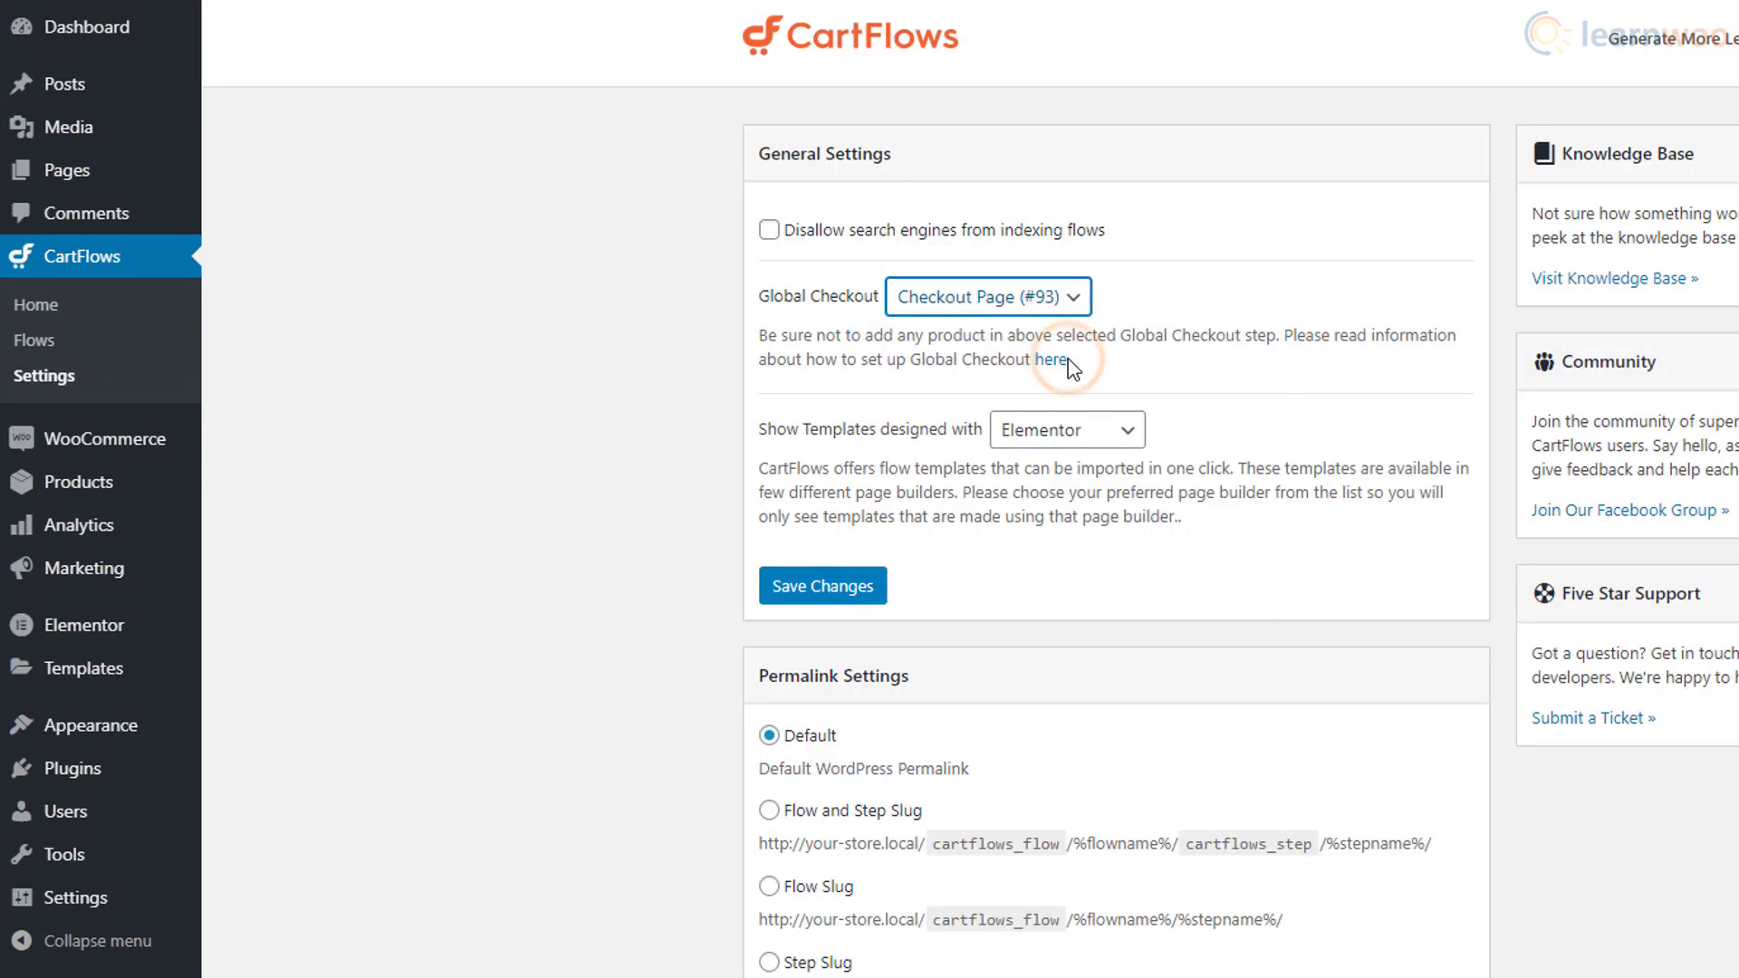
pyautogui.click(835, 589)
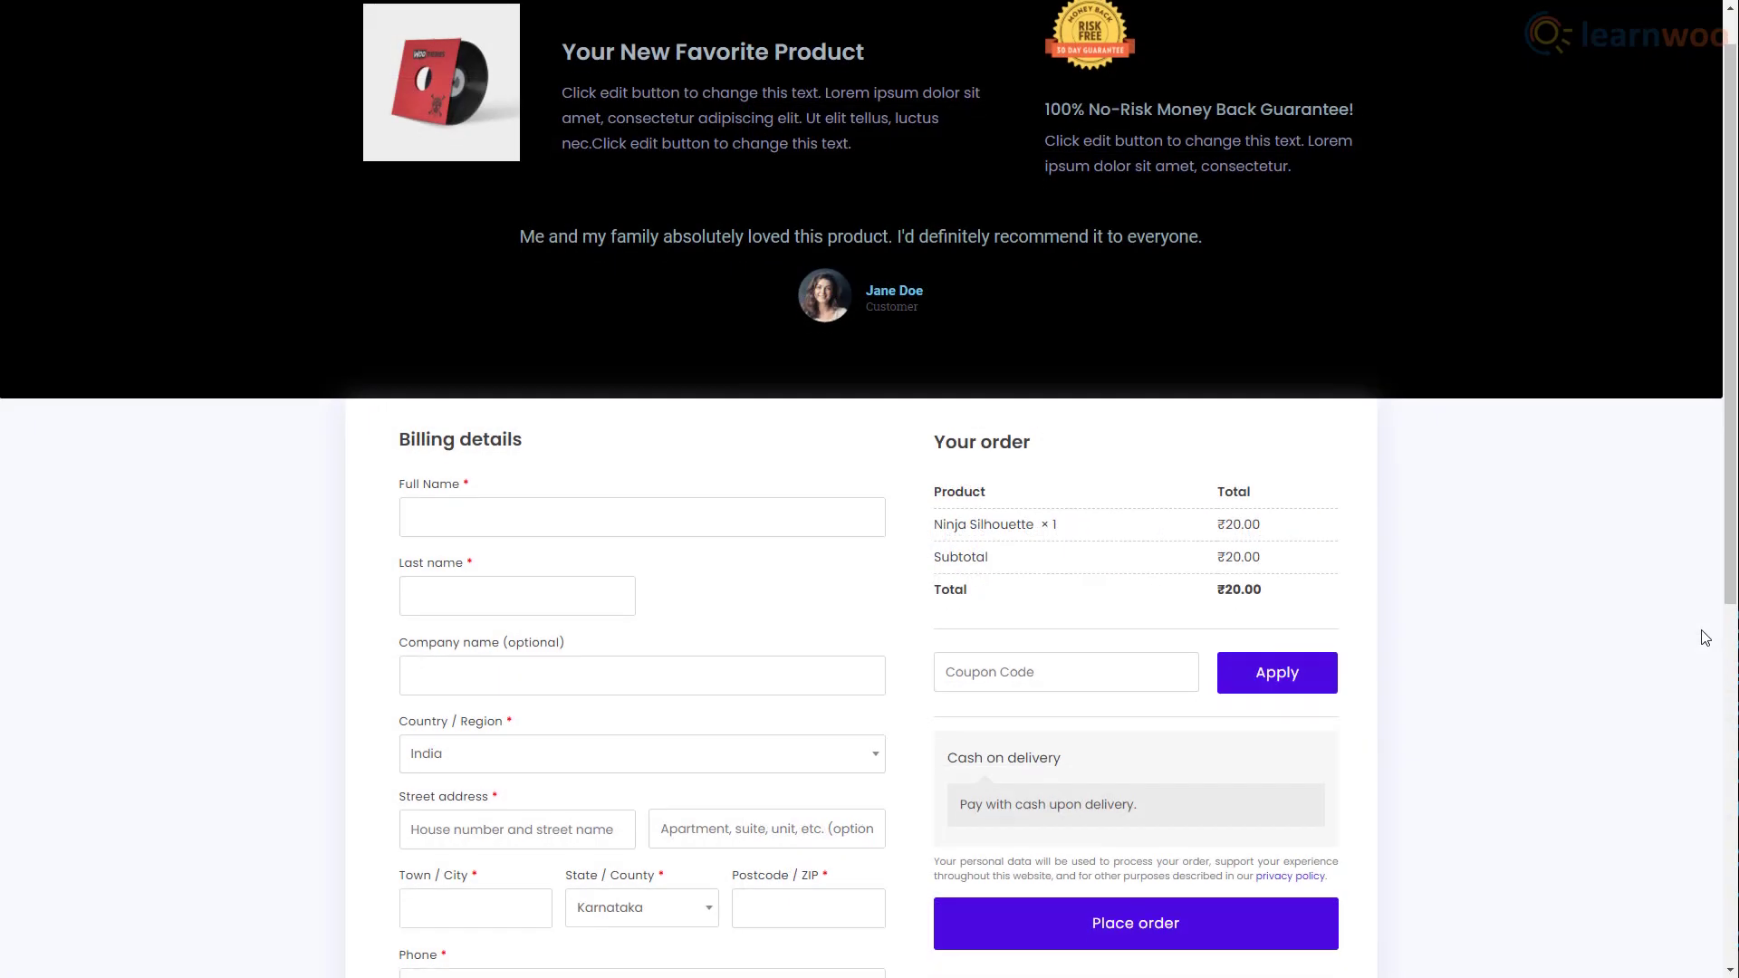
pyautogui.scroll(-3, 1706, 637)
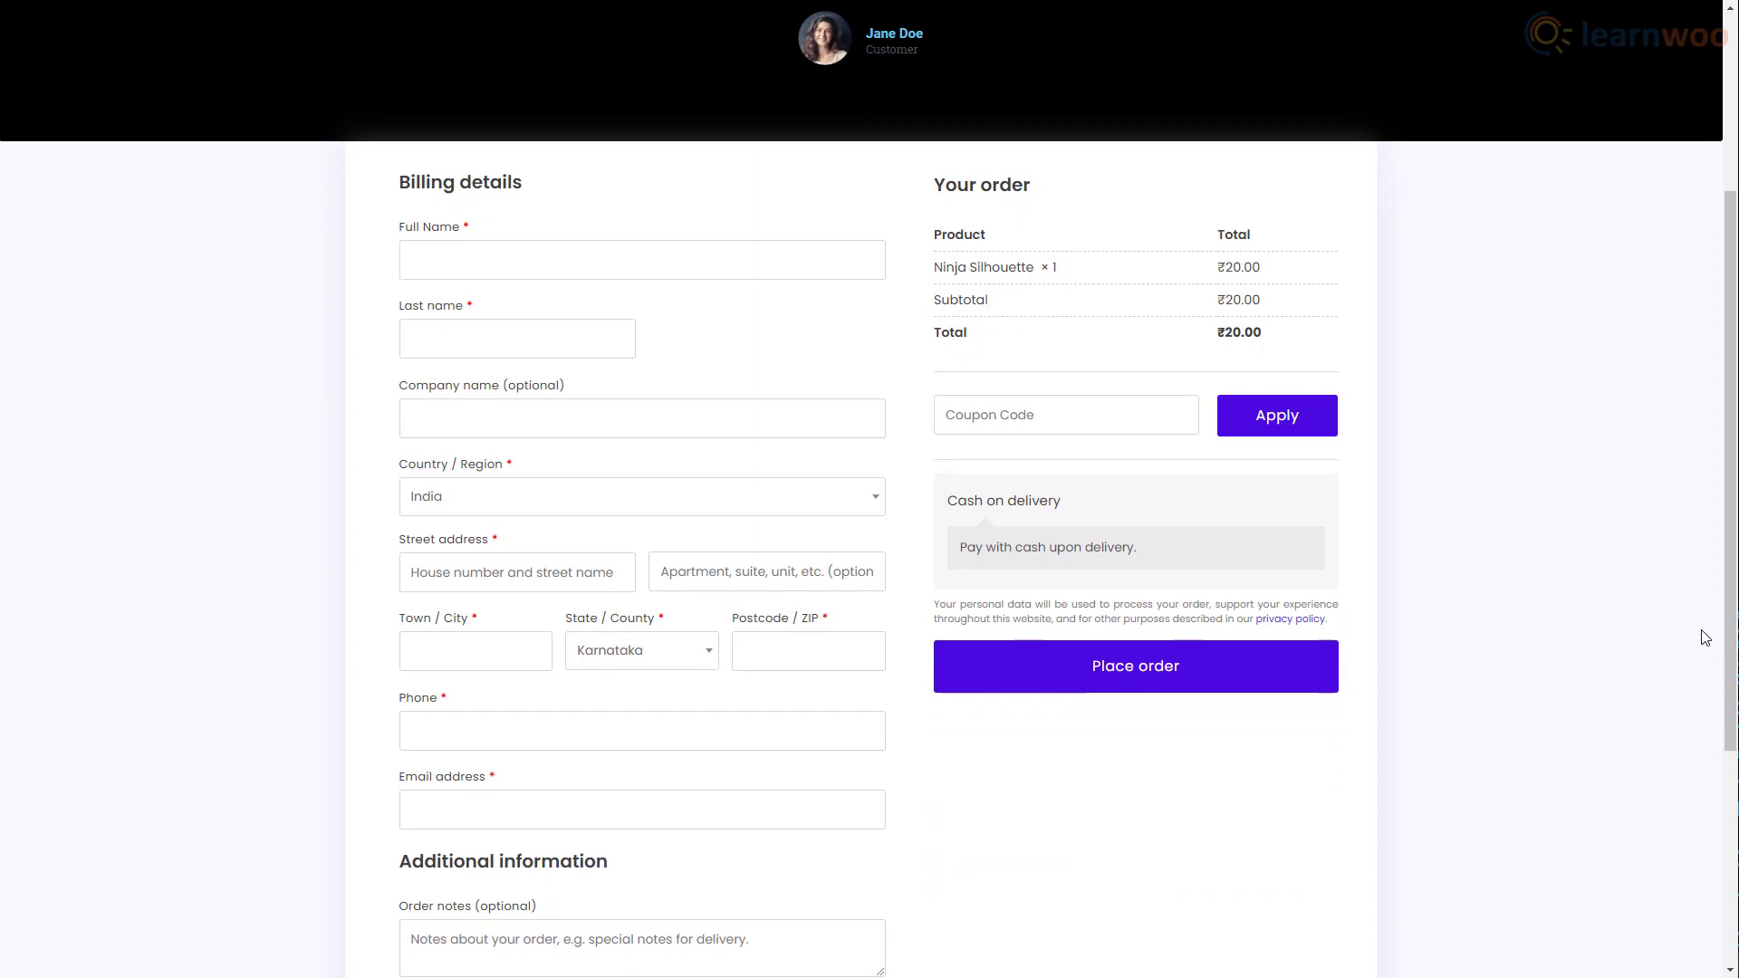
pyautogui.scroll(-4, 1705, 637)
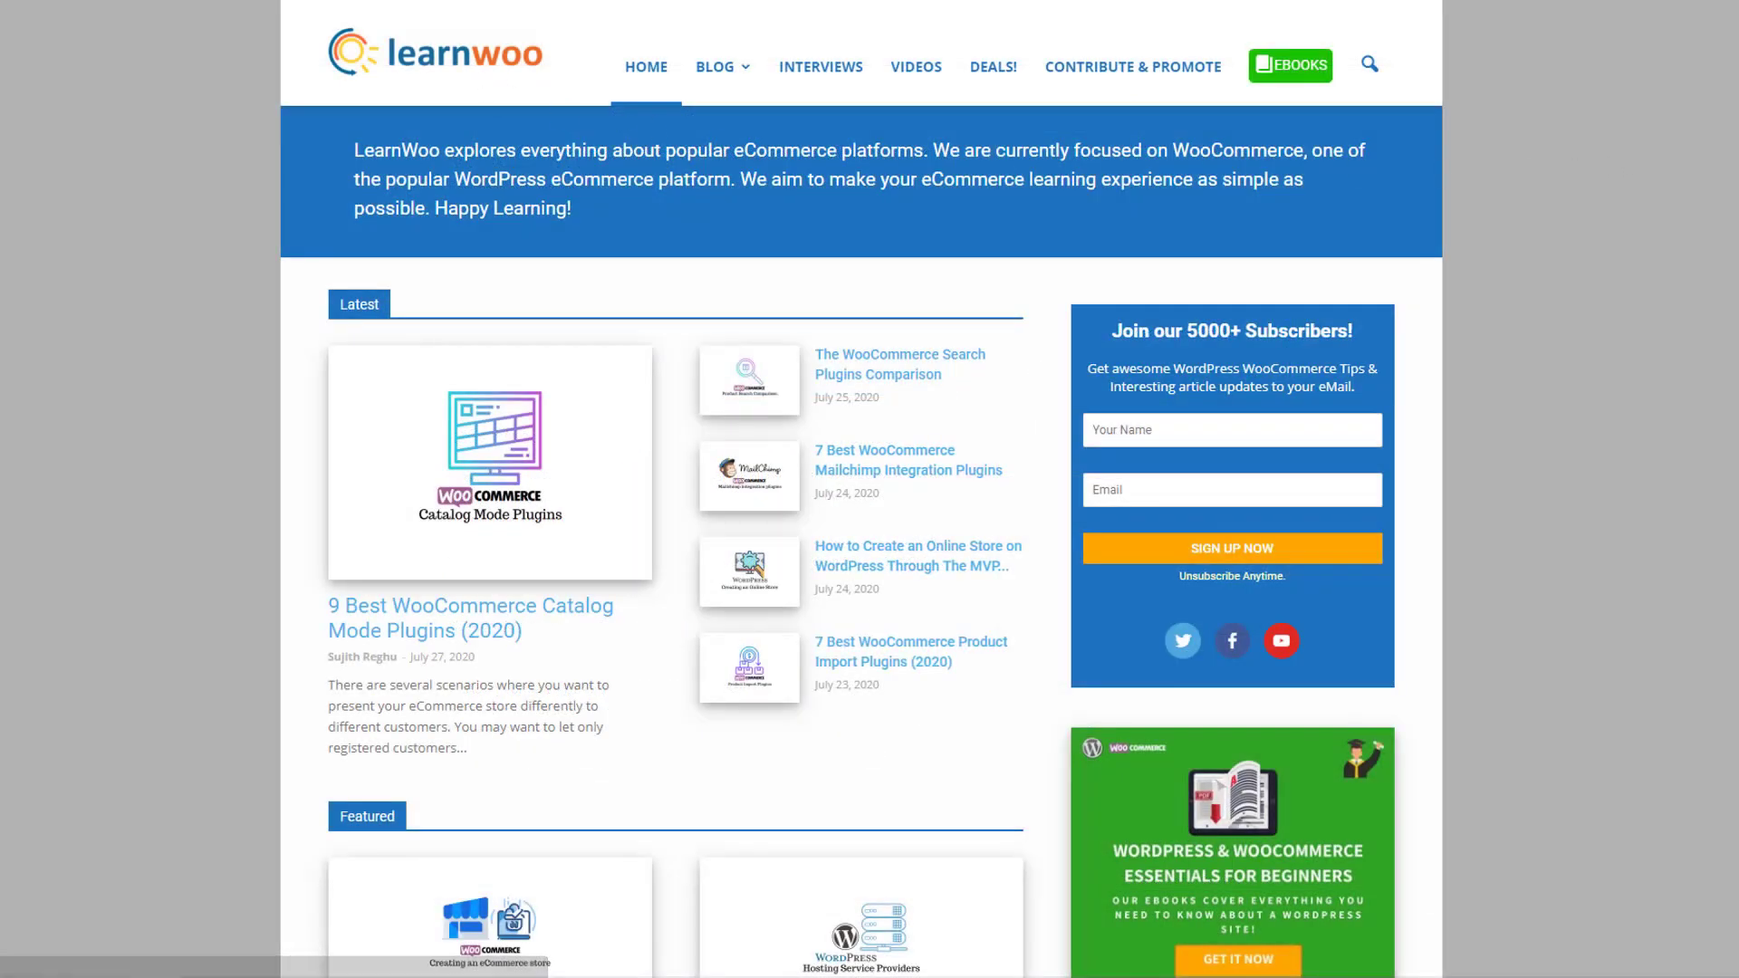
pyautogui.scroll(-3, 1577, 170)
pyautogui.scroll(-6, 862, 521)
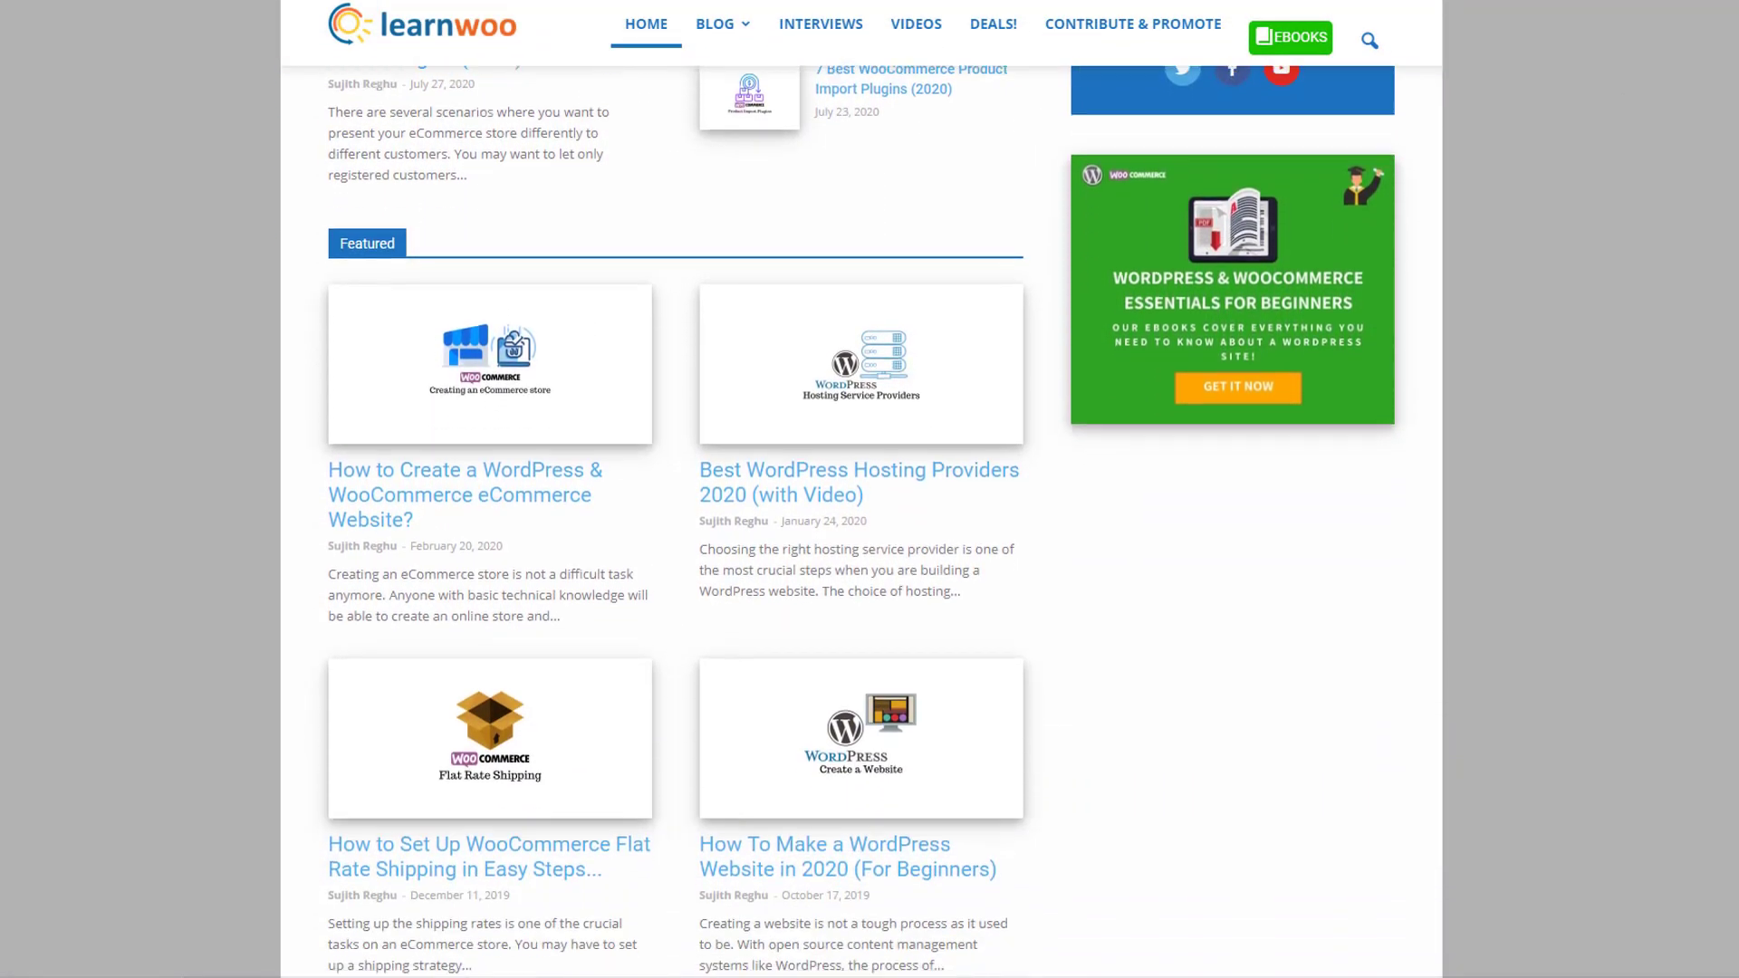
pyautogui.scroll(-4, 861, 522)
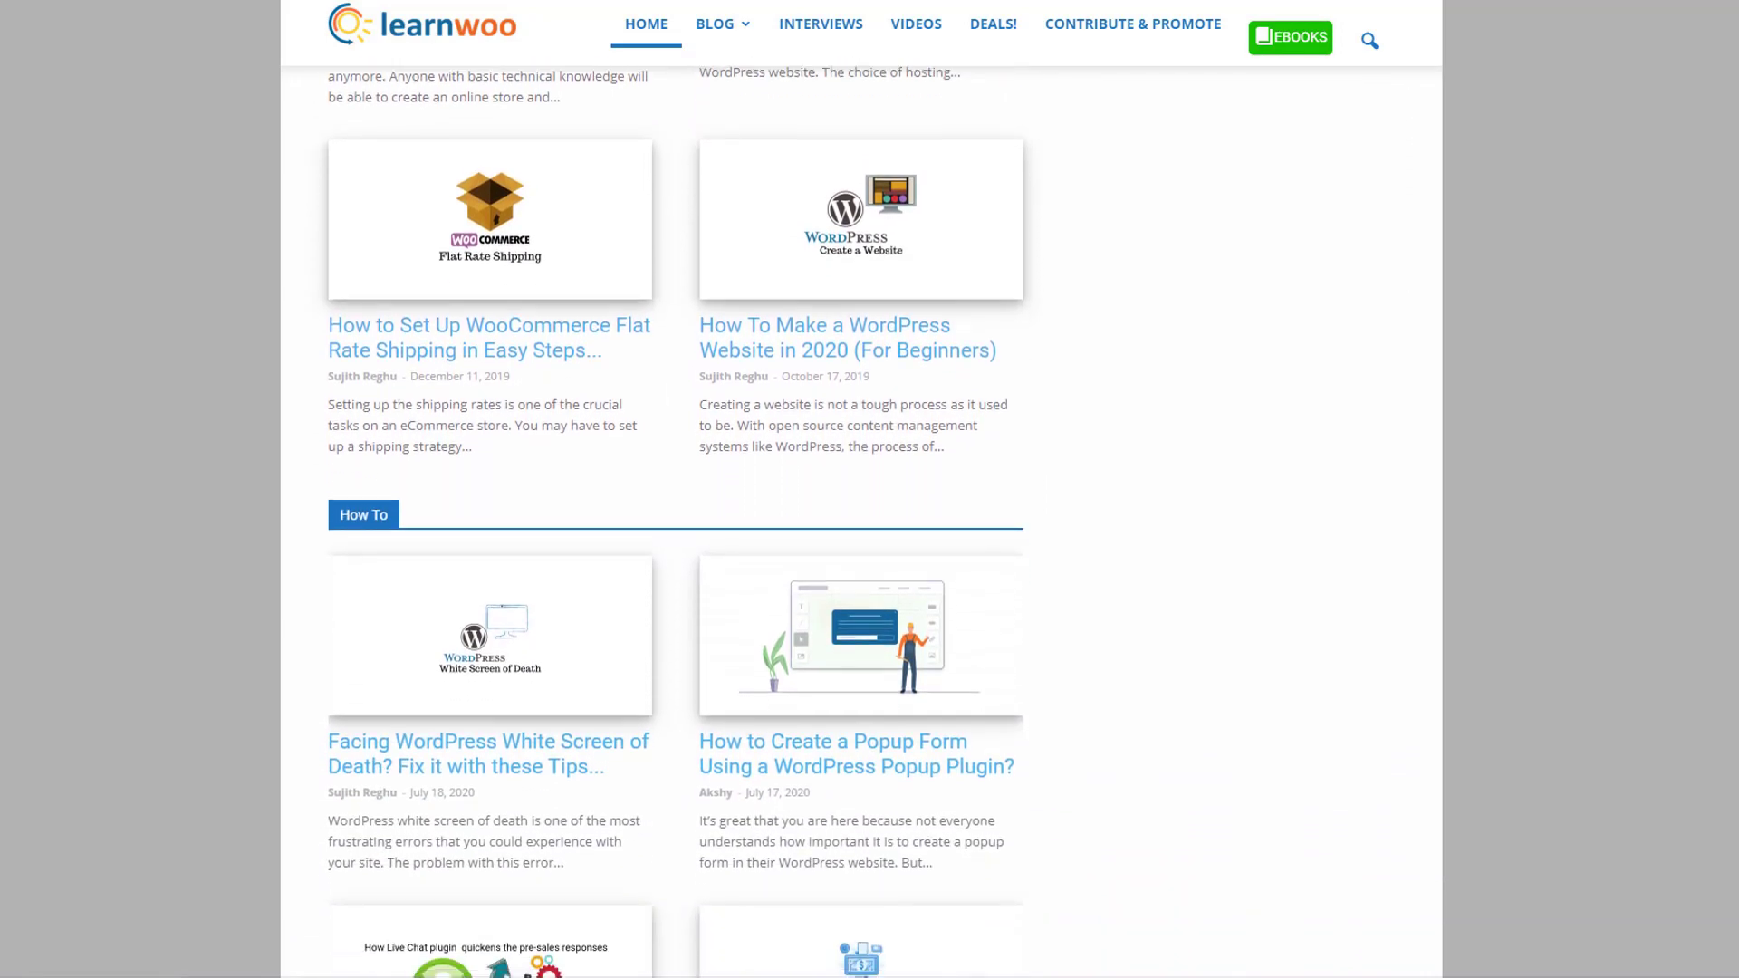
pyautogui.scroll(-3, 861, 522)
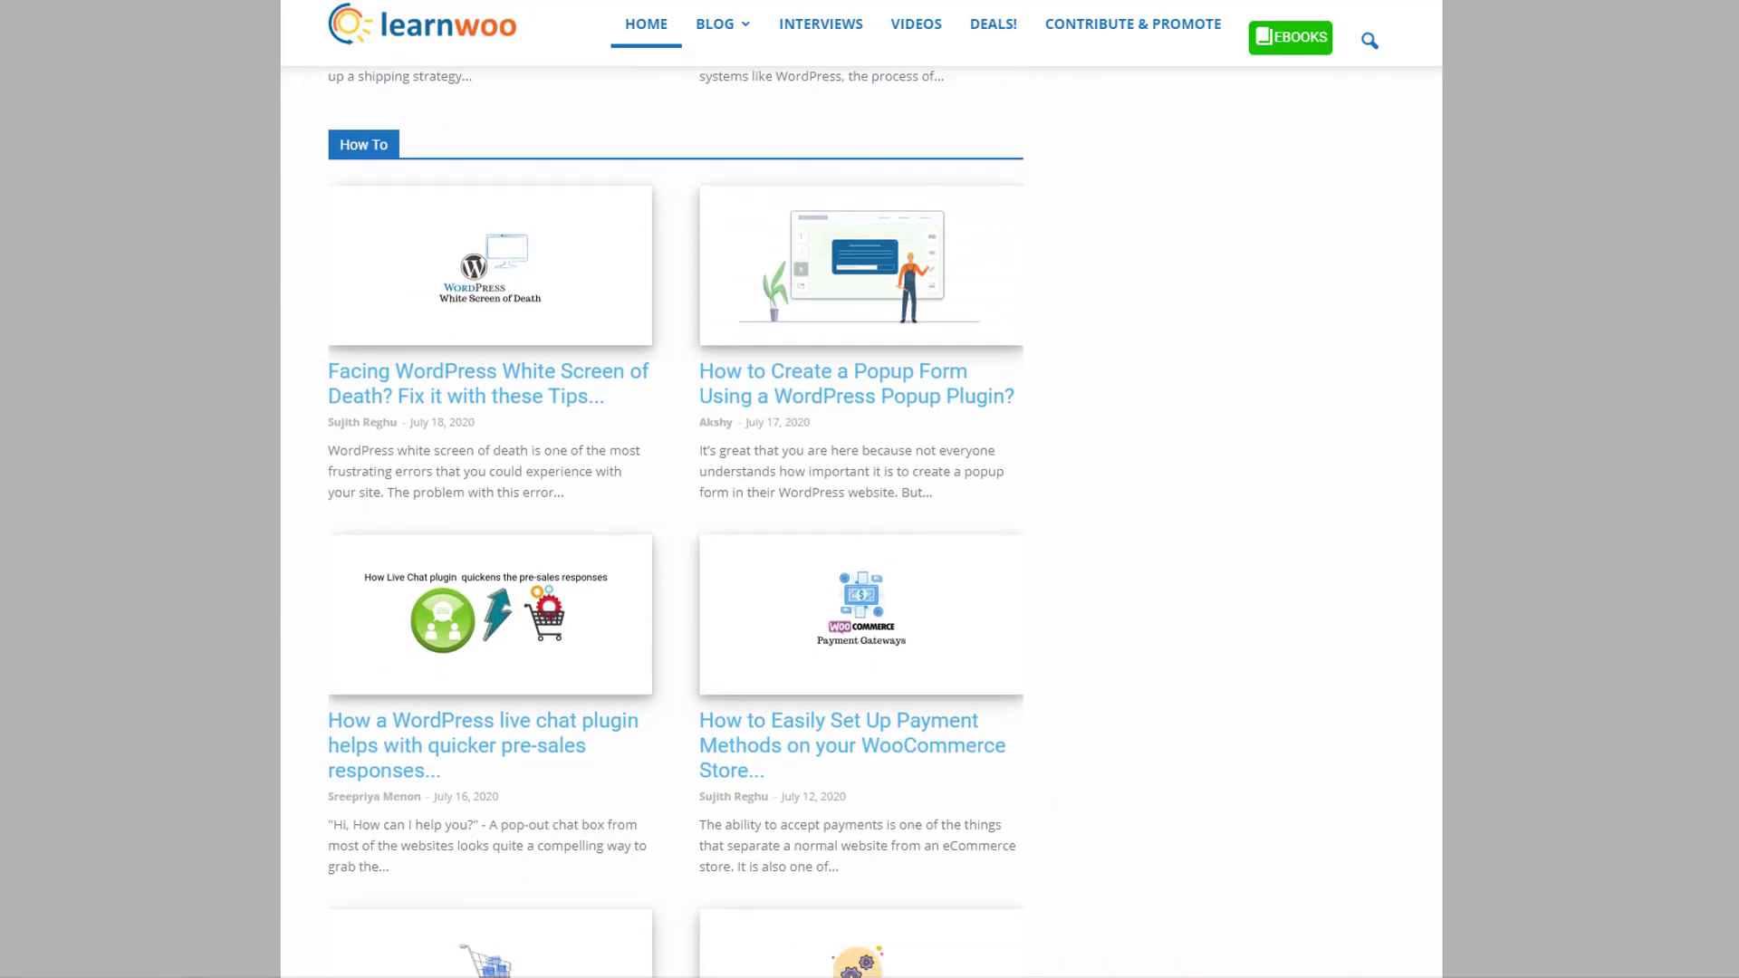